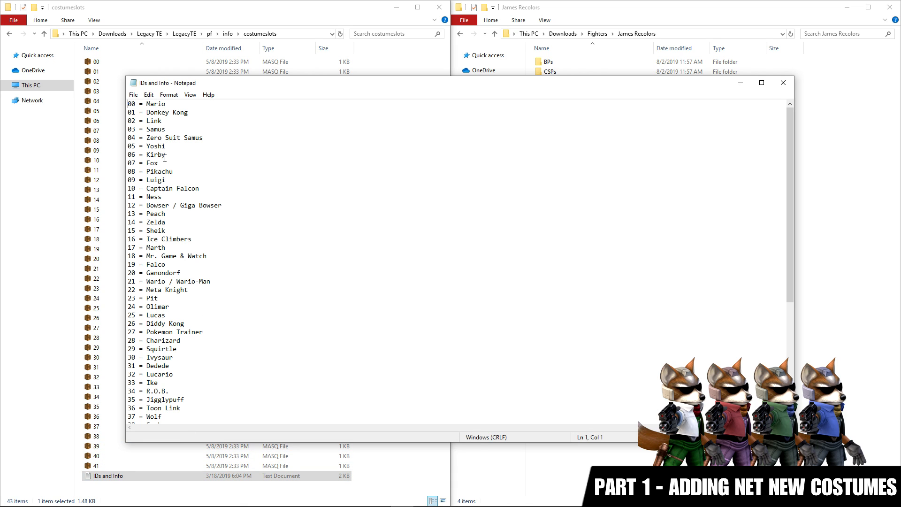
Look up Fox's ID in the IDs and Info notes, close them, and open the matching 07 costume slot file
{"action": "left_click_drag", "start_coordinate": [165, 163], "coordinate": [131, 165]}
{"action": "left_click", "coordinate": [782, 83]}
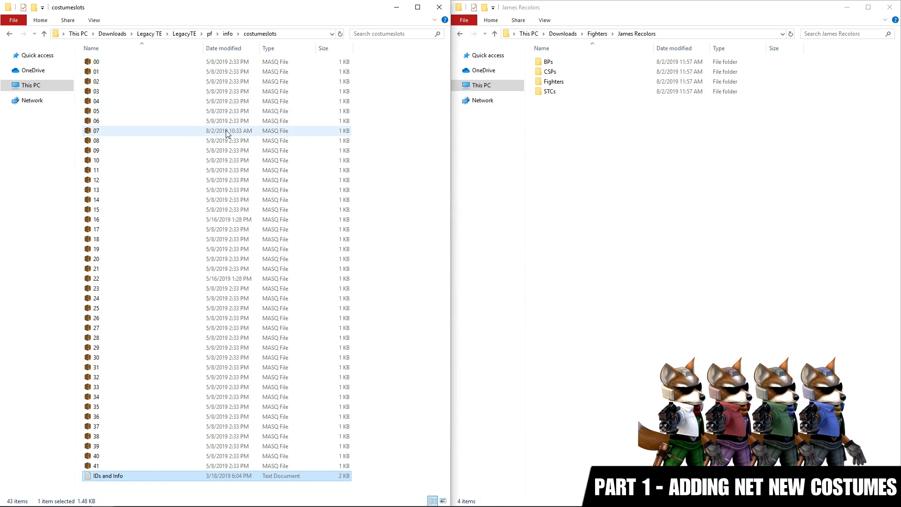
{"action": "left_click", "coordinate": [227, 130]}
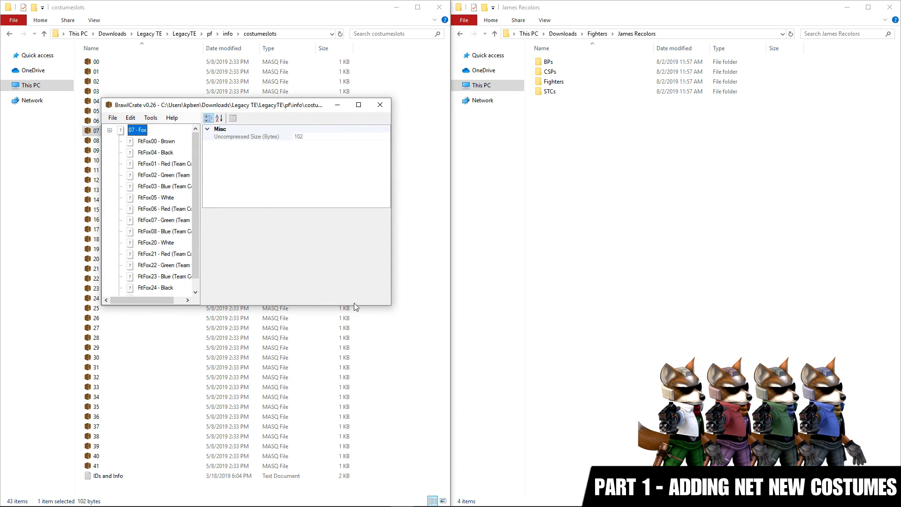
{"action": "left_click_drag", "start_coordinate": [390, 305], "coordinate": [448, 390]}
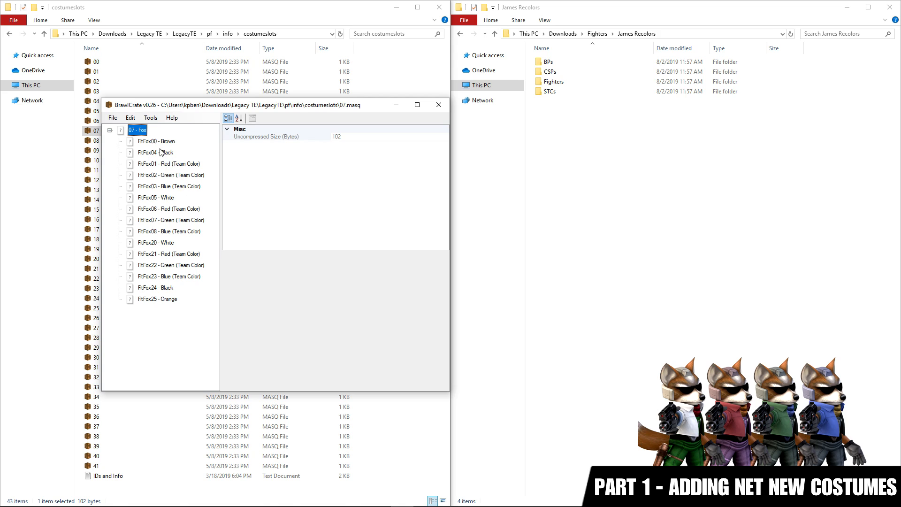
Go through all of Fox's costume entries to examine each one's costume ID and color
{"action": "key", "text": "Down"}
{"action": "key", "text": "Down"}
{"action": "key", "text": "Down"}
{"action": "key", "text": "Down"}
{"action": "key", "text": "Down"}
{"action": "key", "text": "Down"}
{"action": "key", "text": "Down"}
{"action": "key", "text": "Down"}
{"action": "key", "text": "Down"}
{"action": "key", "text": "Down"}
{"action": "key", "text": "Down"}
{"action": "key", "text": "Down"}
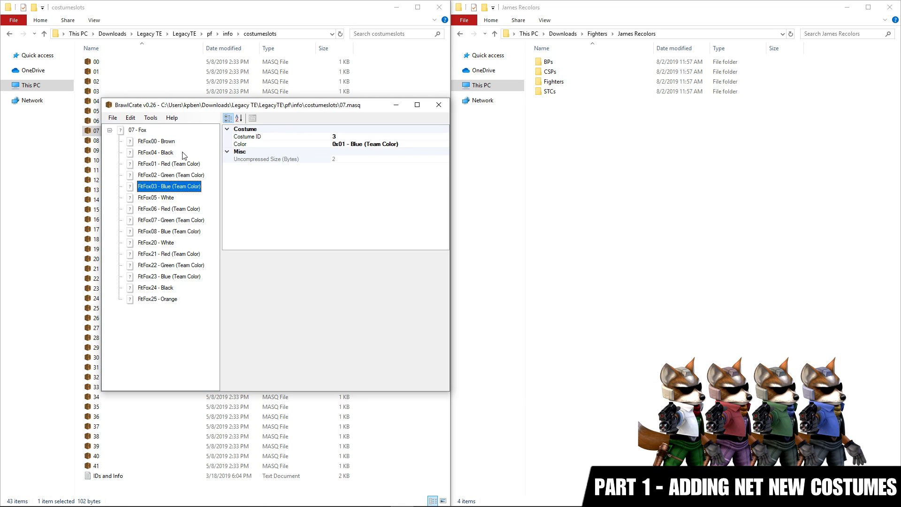
{"action": "key", "text": "Down"}
{"action": "key", "text": "Down"}
{"action": "key", "text": "Down"}
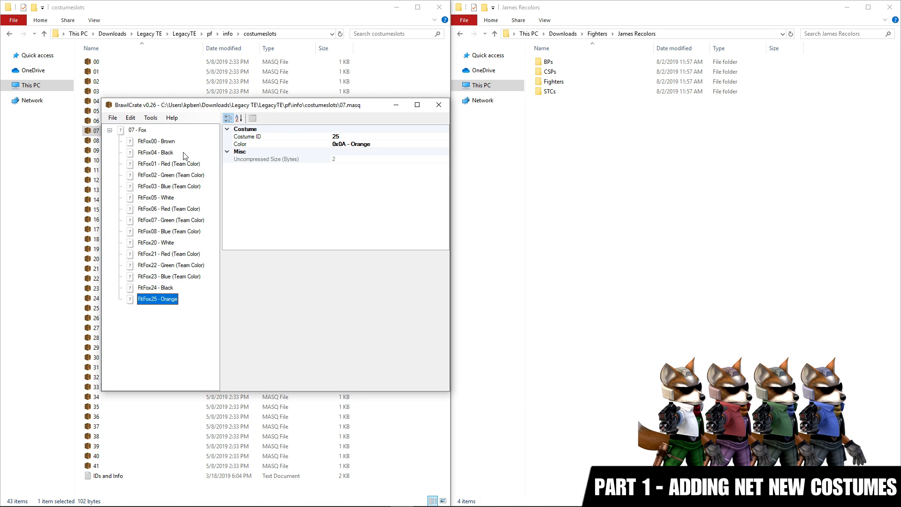
Examine the color options available for the FitFox00 costume without changing its color
{"action": "left_click", "coordinate": [173, 142]}
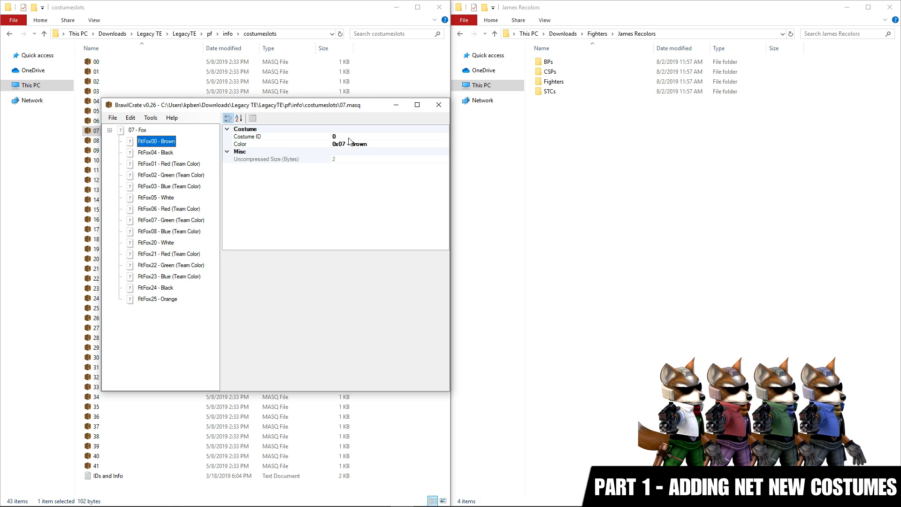
{"action": "left_click", "coordinate": [445, 143]}
{"action": "left_click", "coordinate": [445, 144]}
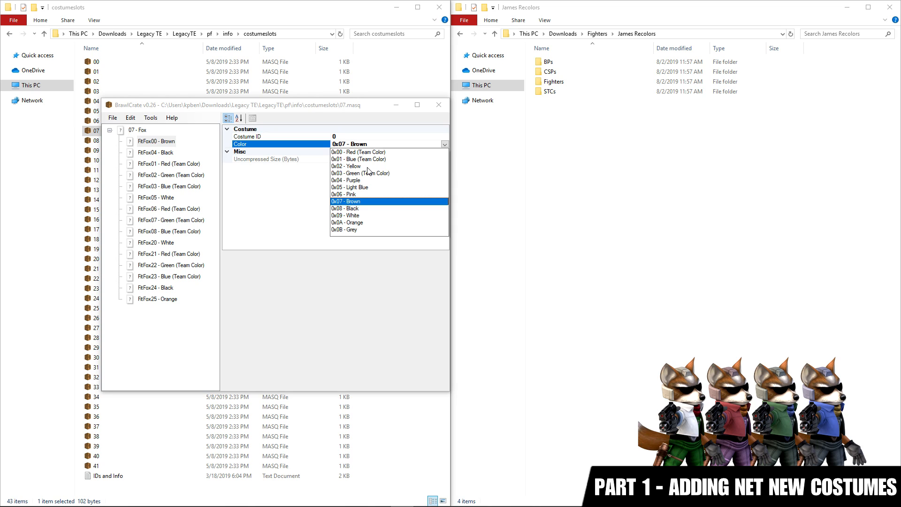
{"action": "left_click", "coordinate": [277, 186]}
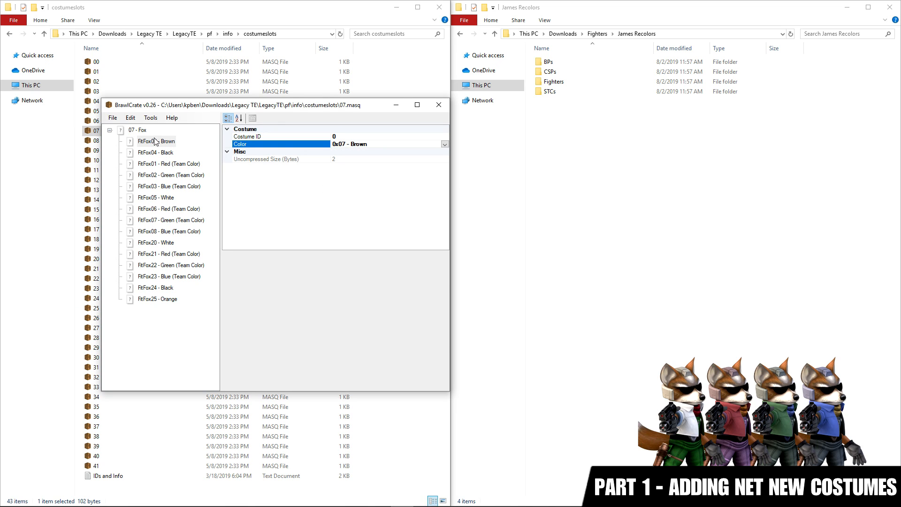
Add four new costume entries under 07 - Fox
{"action": "right_click", "coordinate": [141, 134]}
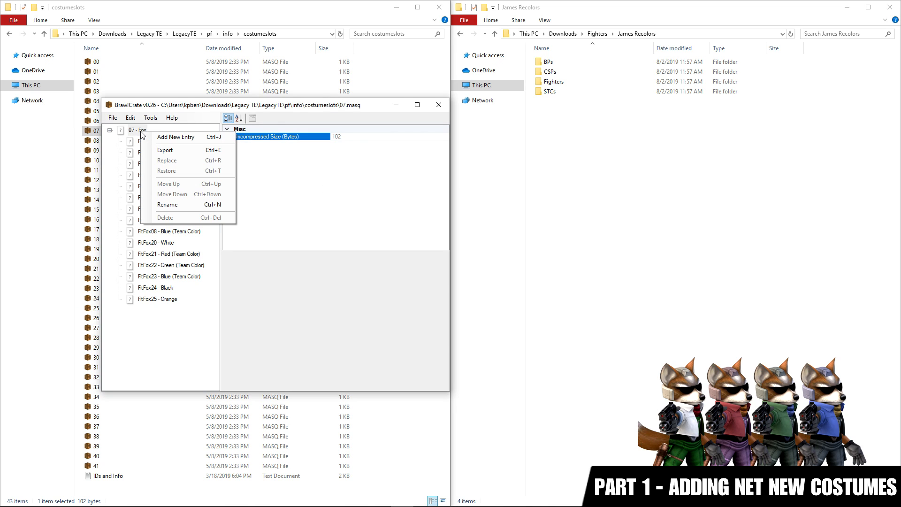
{"action": "left_click", "coordinate": [150, 134]}
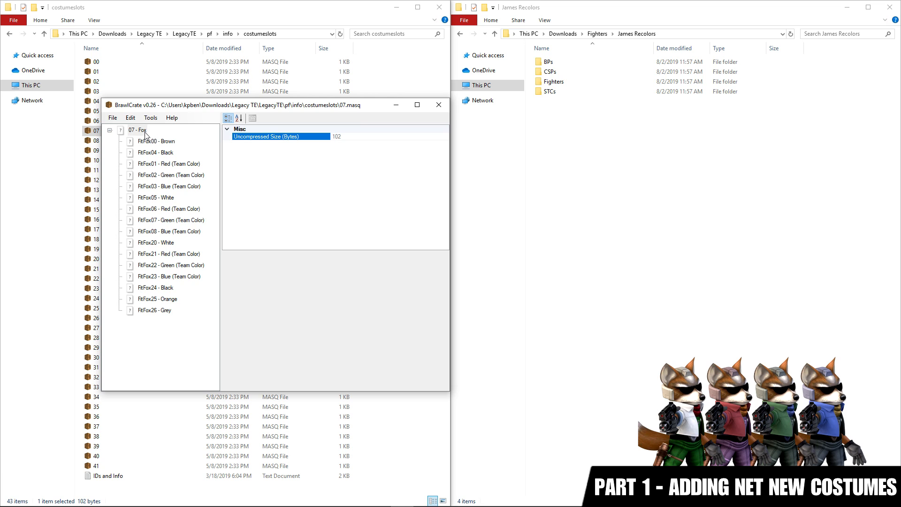
{"action": "right_click", "coordinate": [144, 134]}
{"action": "left_click", "coordinate": [149, 137]}
{"action": "right_click", "coordinate": [142, 134]}
{"action": "left_click", "coordinate": [147, 137]}
{"action": "right_click", "coordinate": [141, 135]}
{"action": "left_click", "coordinate": [149, 138]}
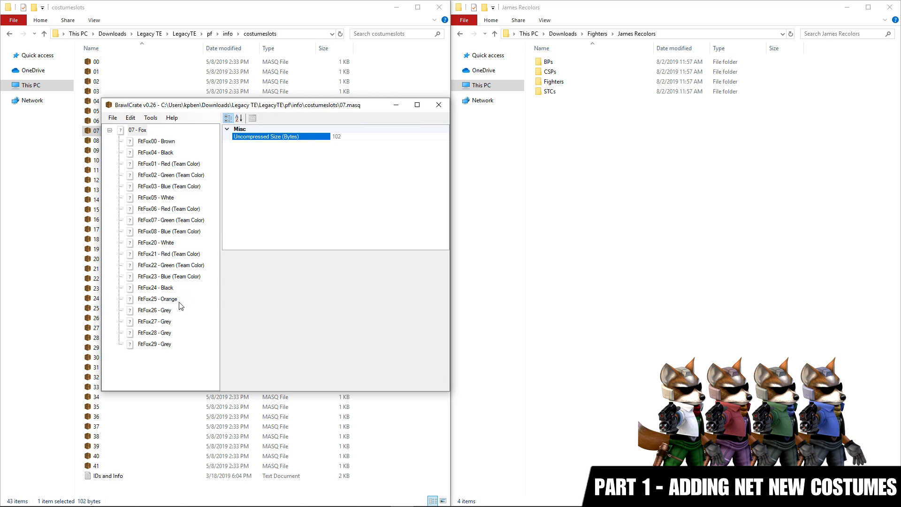
Set the costume ID of the first new Fox entry to 30, keeping its color as Grey
{"action": "left_click", "coordinate": [163, 312]}
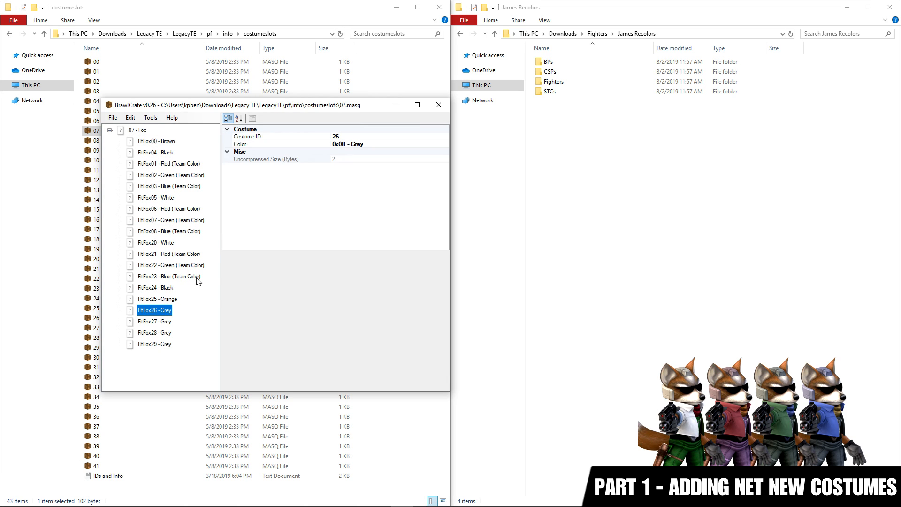
{"action": "left_click", "coordinate": [348, 136]}
{"action": "key", "text": "BackSpace"}
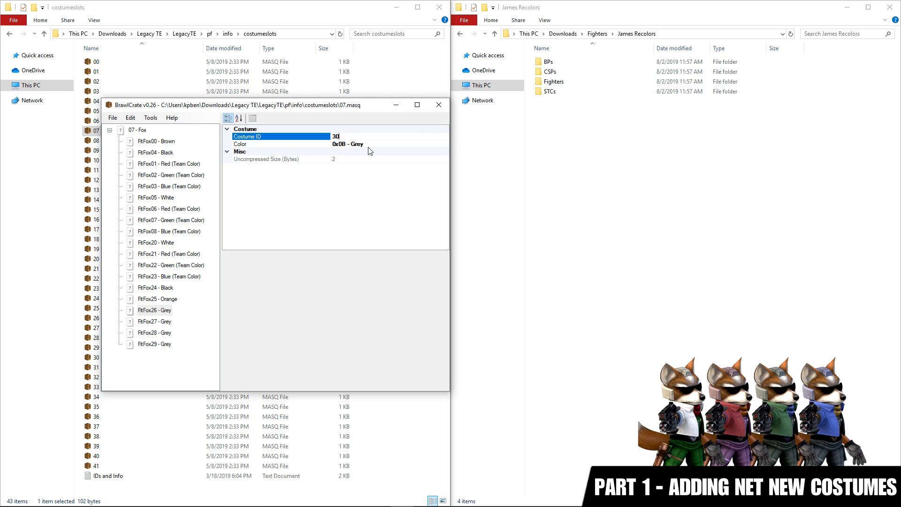
{"action": "left_click", "coordinate": [396, 145]}
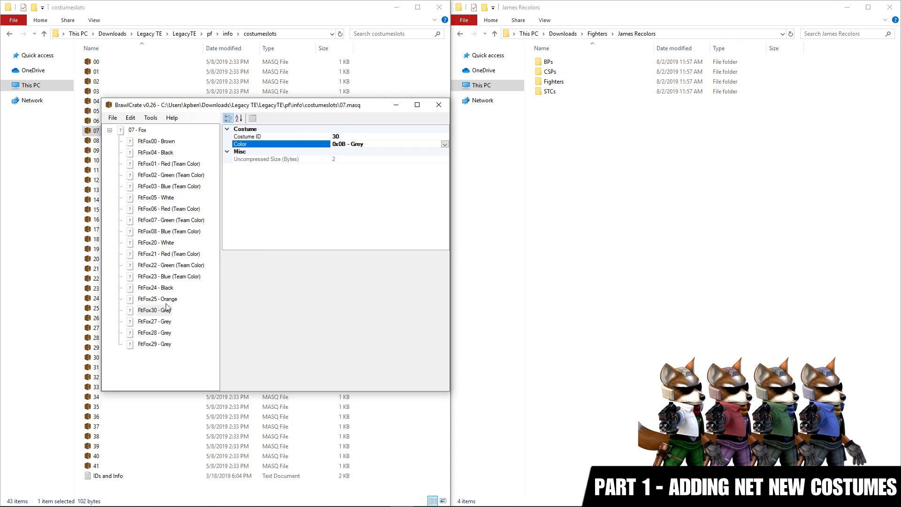
Set the second new Fox entry's costume ID to 31 and its color to 0x00 - Red (Team Color)
{"action": "left_click", "coordinate": [156, 324]}
{"action": "left_click", "coordinate": [355, 137]}
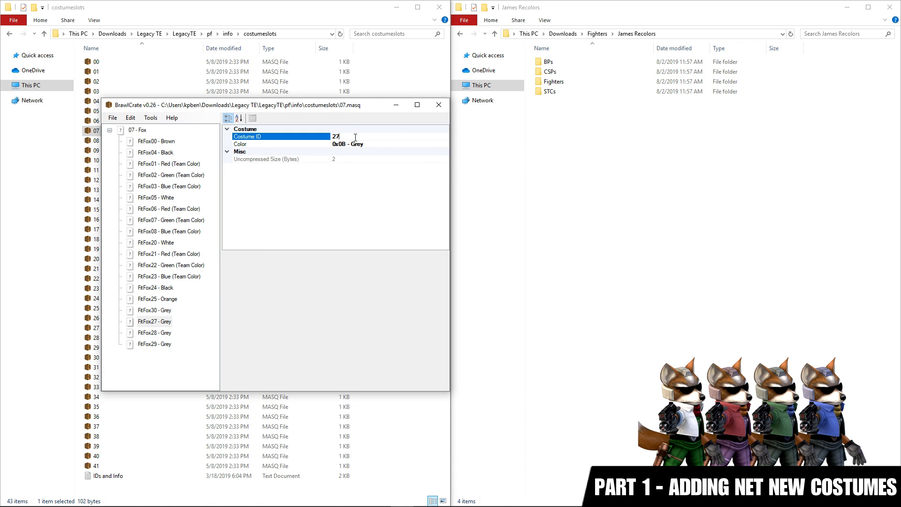
{"action": "type", "text": "31"}
{"action": "left_click", "coordinate": [442, 143]}
{"action": "left_click", "coordinate": [444, 144]}
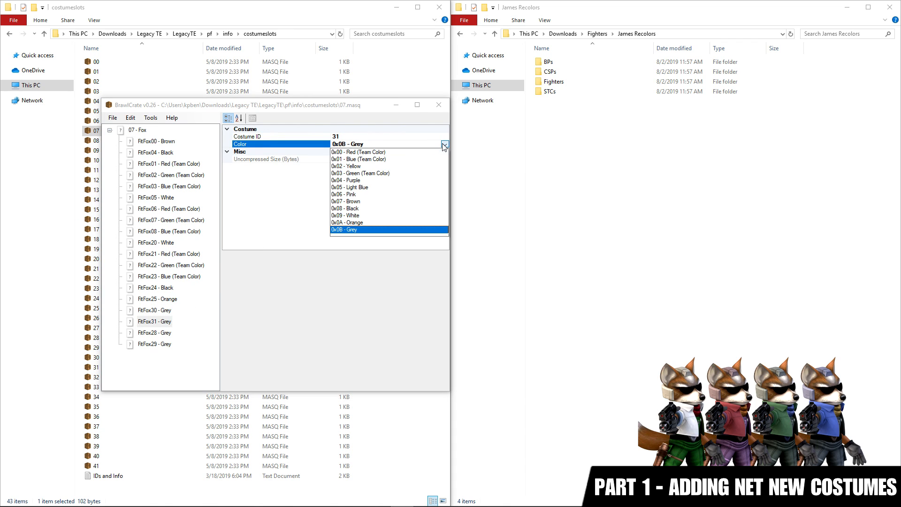
{"action": "left_click", "coordinate": [352, 160]}
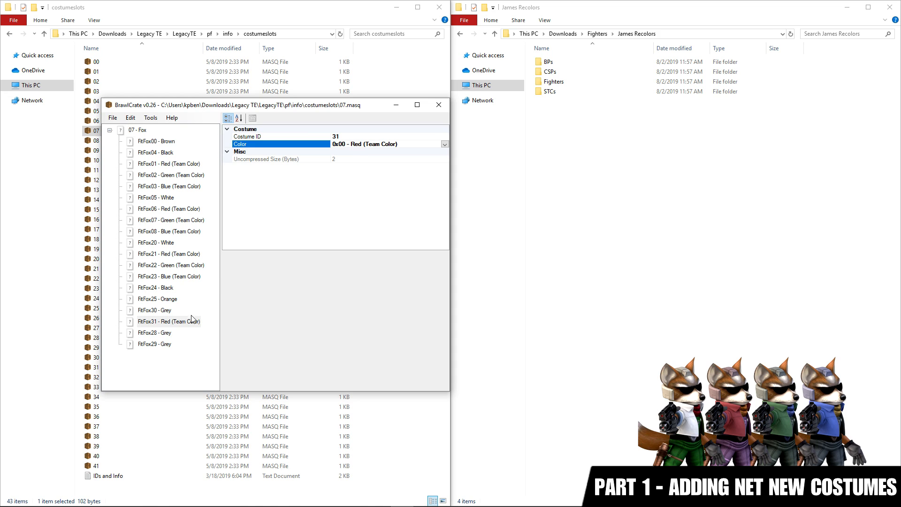
Set the third new Fox entry's costume ID to 32 and its color to 0x03 - Green (Team Color)
{"action": "left_click", "coordinate": [167, 334]}
{"action": "left_click", "coordinate": [347, 136]}
{"action": "type", "text": "32"}
{"action": "left_click", "coordinate": [411, 144]}
{"action": "left_click", "coordinate": [445, 144]}
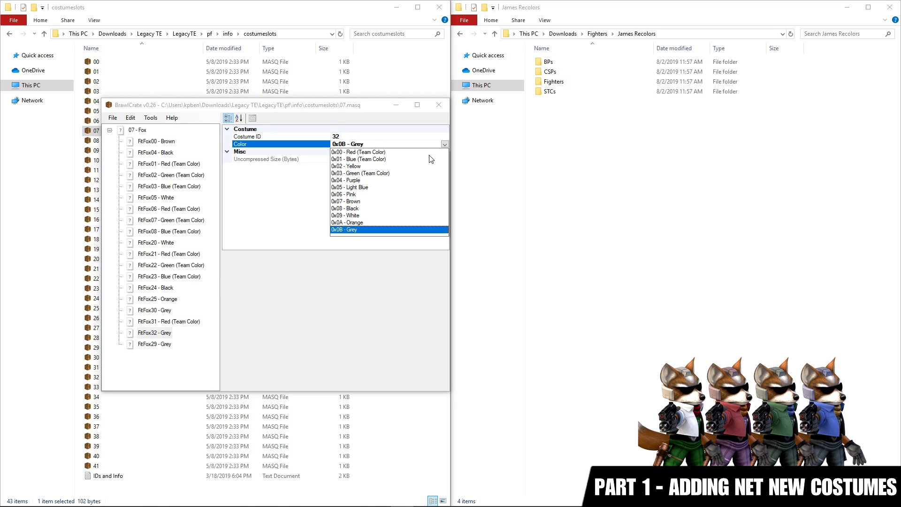
{"action": "left_click", "coordinate": [392, 174]}
Set the fourth new Fox entry's costume ID to 33 and its color to 0x01 - Blue (Team Color)
{"action": "left_click", "coordinate": [168, 345]}
{"action": "left_click", "coordinate": [351, 136]}
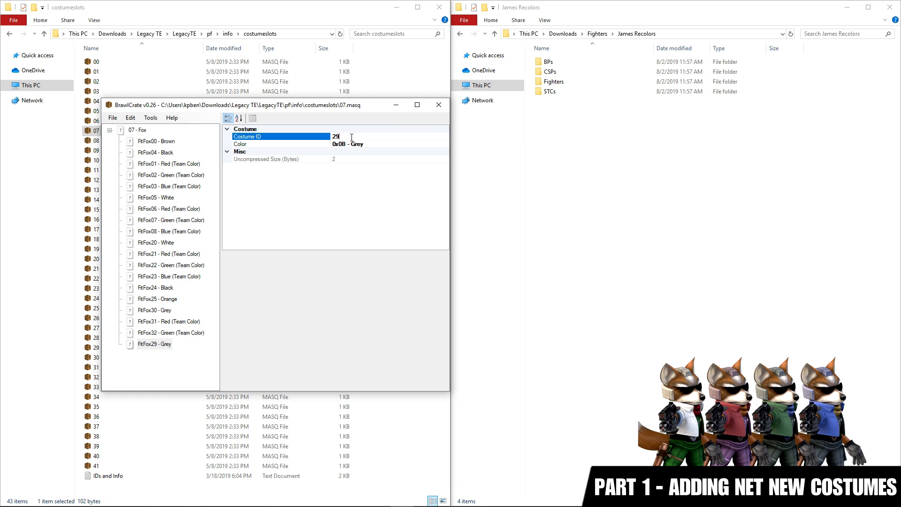
{"action": "type", "text": "33"}
{"action": "left_click", "coordinate": [385, 144]}
{"action": "left_click", "coordinate": [444, 144]}
{"action": "left_click", "coordinate": [380, 160]}
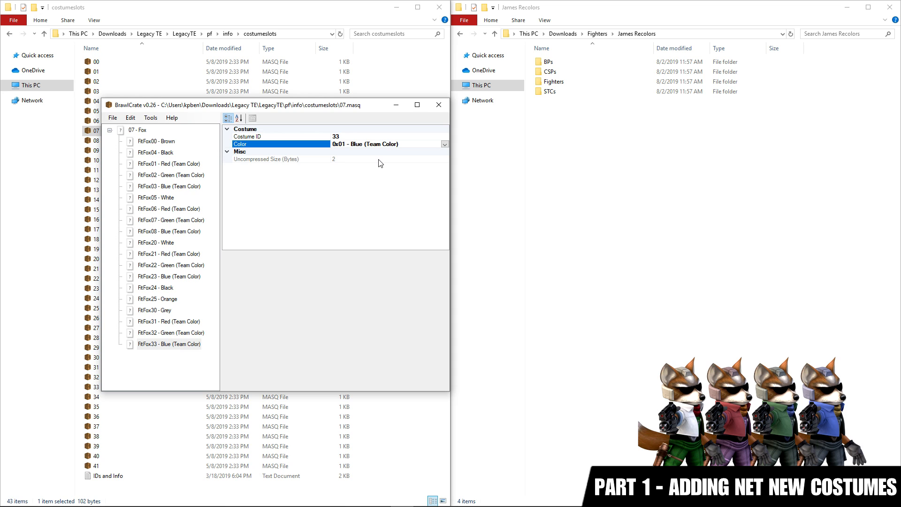
Save the edited 07 costume slot file and close BrawlCrate
{"action": "left_click", "coordinate": [113, 118]}
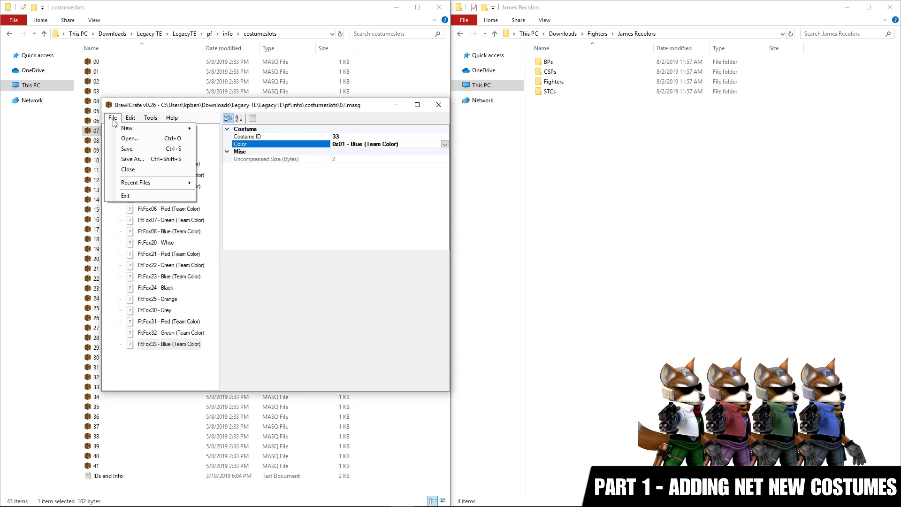
{"action": "left_click", "coordinate": [127, 149]}
{"action": "left_click", "coordinate": [439, 105]}
Go to the fox folder inside pf's fighter folder
{"action": "left_click", "coordinate": [212, 34]}
{"action": "double_click", "coordinate": [185, 61]}
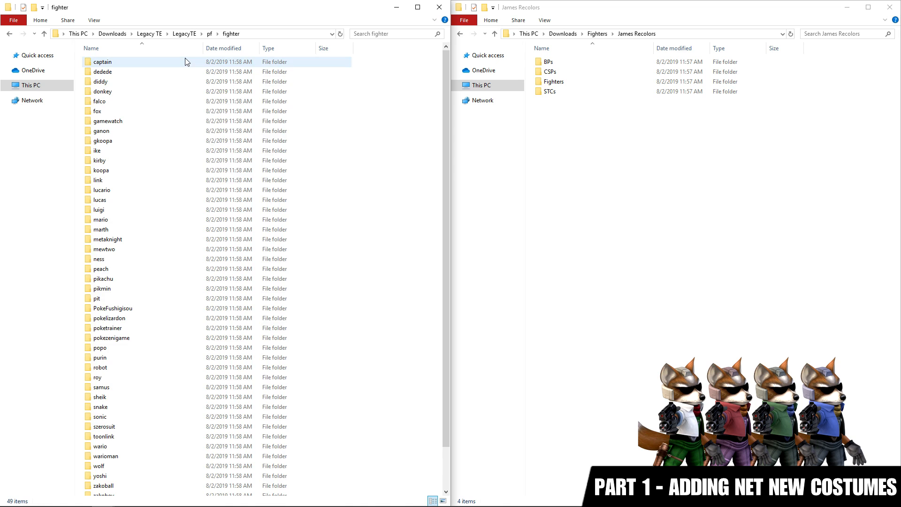
{"action": "double_click", "coordinate": [162, 111]}
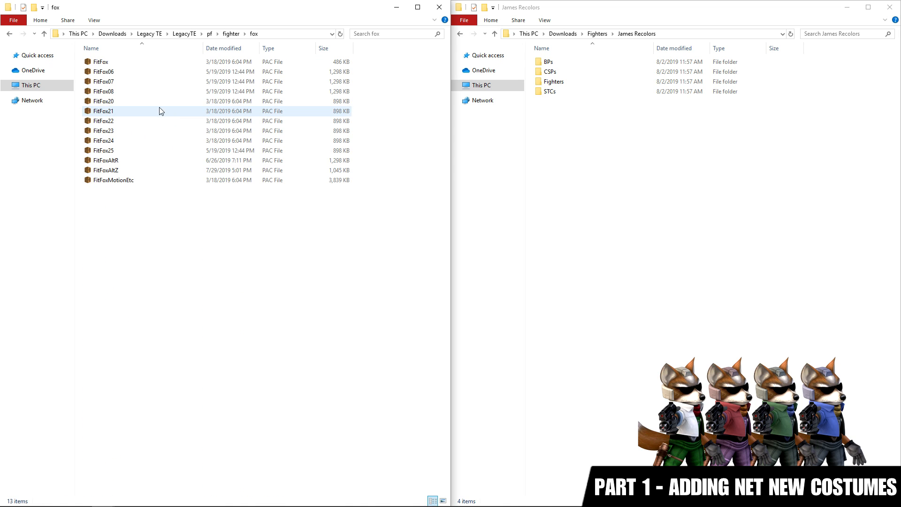
Rename James_Default in the James Recolors Fighters folder as FitFox30, following the naming of the fox folder's files
{"action": "right_click", "coordinate": [101, 72]}
{"action": "left_click", "coordinate": [152, 240]}
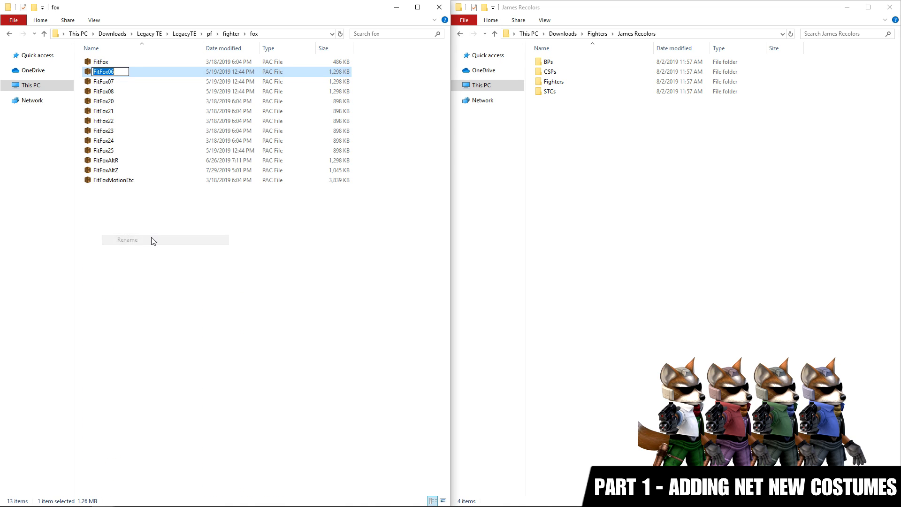
{"action": "left_click", "coordinate": [213, 217]}
{"action": "double_click", "coordinate": [574, 80]}
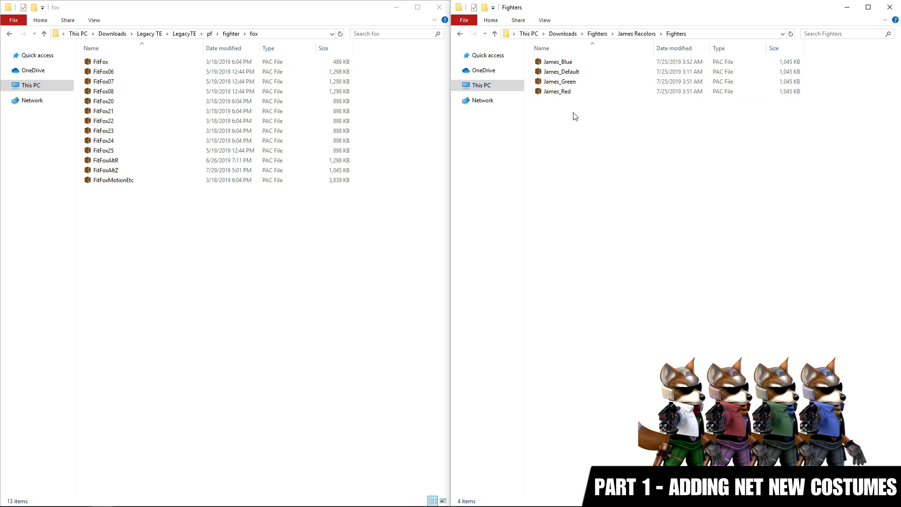
{"action": "right_click", "coordinate": [585, 73]}
{"action": "right_click", "coordinate": [572, 72]}
{"action": "left_click", "coordinate": [627, 239]}
{"action": "type", "text": "FitFox30"}
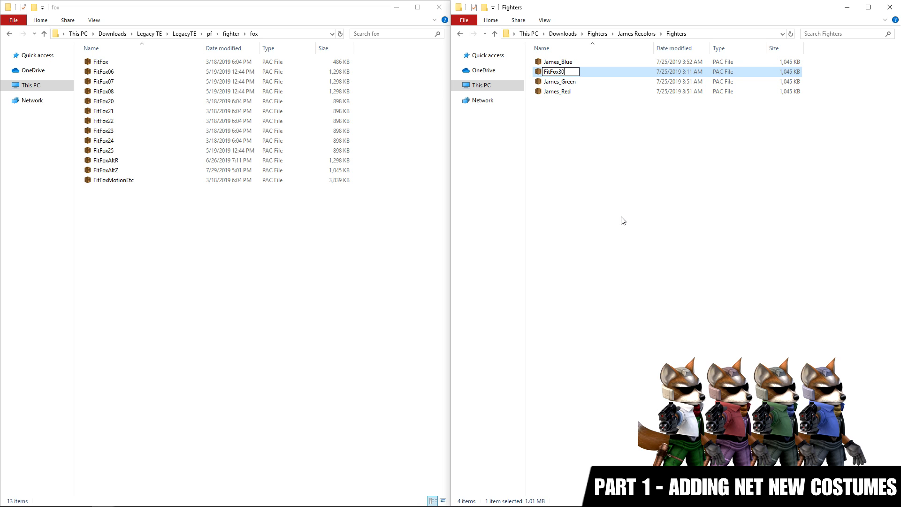
{"action": "key", "text": "Return"}
Rename the James_Red costume file as FitFox31
{"action": "right_click", "coordinate": [557, 92]}
{"action": "left_click", "coordinate": [626, 257]}
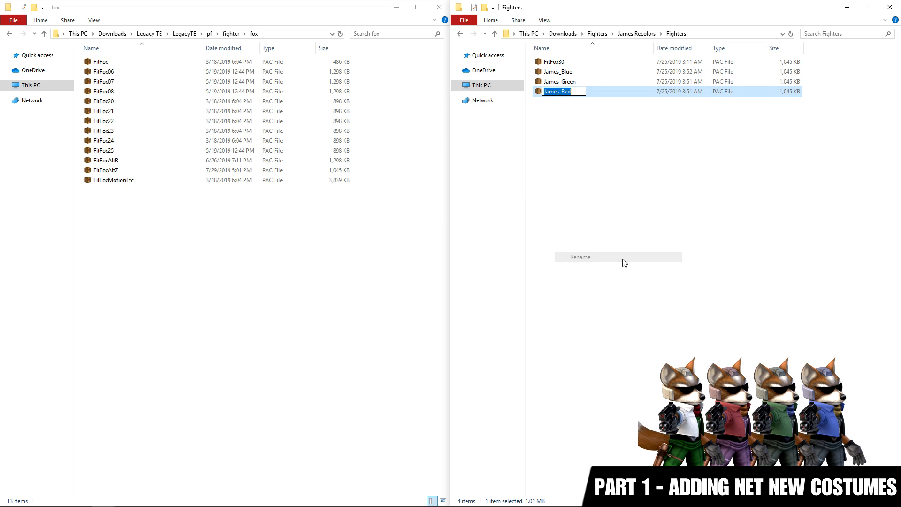
{"action": "type", "text": "FitFox31"}
{"action": "key", "text": "Return"}
{"action": "right_click", "coordinate": [567, 93]}
{"action": "left_click", "coordinate": [616, 257]}
{"action": "type", "text": "FitFox06"}
{"action": "key", "text": "BackSpace"}
{"action": "key", "text": "BackSpace"}
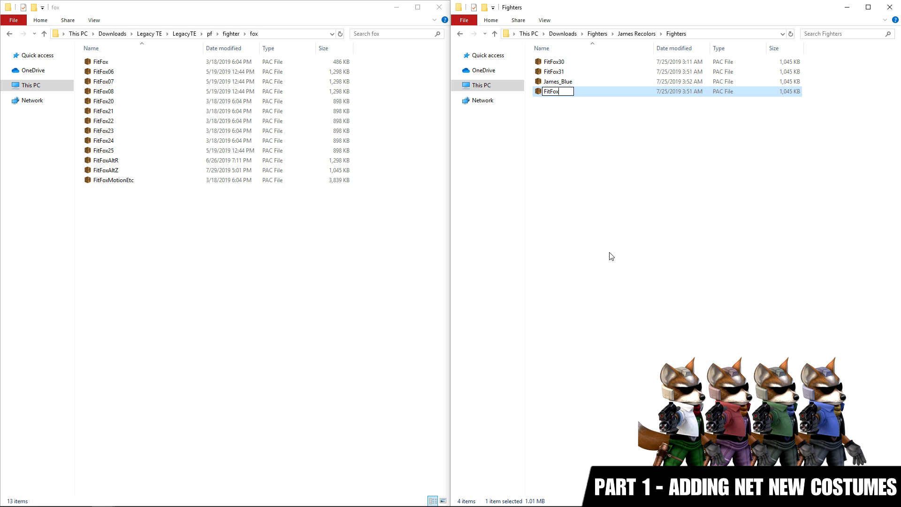
{"action": "type", "text": "32"}
{"action": "key", "text": "Return"}
Rename James_Blue as FitFox33 and copy the four renamed costume files into the fox folder
{"action": "right_click", "coordinate": [574, 93]}
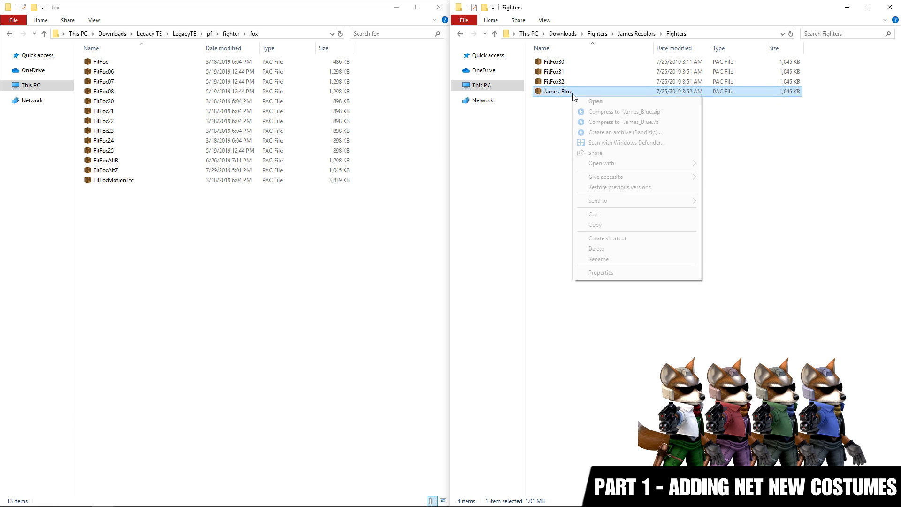
{"action": "left_click", "coordinate": [605, 259]}
{"action": "type", "text": "FitFox33"}
{"action": "key", "text": "Return"}
{"action": "left_click_drag", "start_coordinate": [616, 229], "coordinate": [265, 288]}
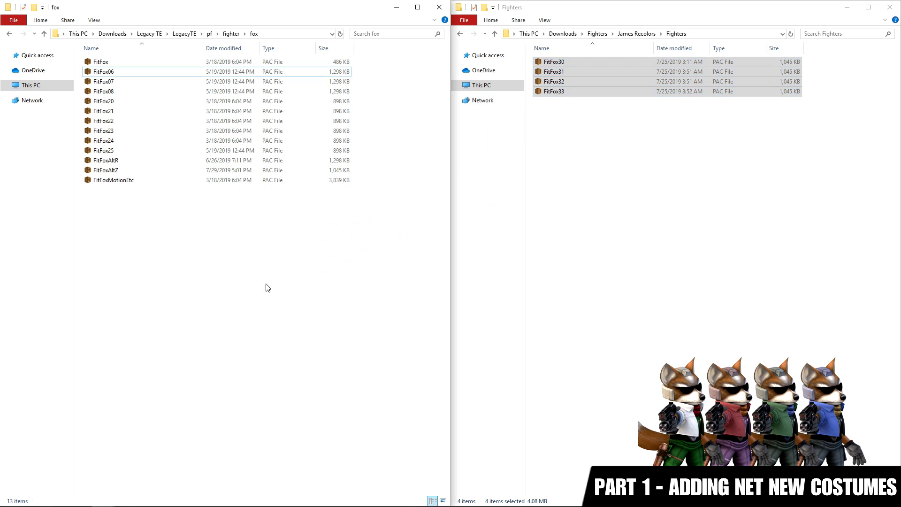
Open sc_selcharacter from pf's menu2 folder and expand its char_bust_tex_lz77 archive
{"action": "left_click", "coordinate": [211, 35]}
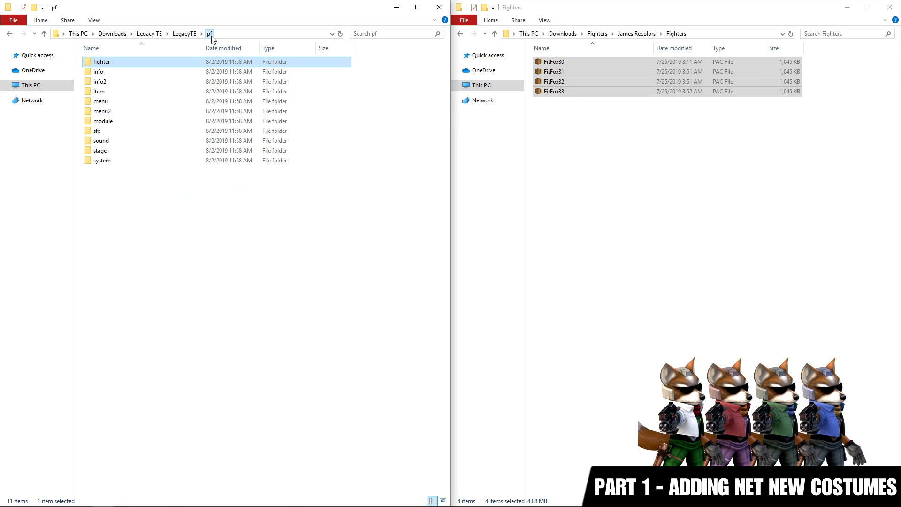
{"action": "double_click", "coordinate": [164, 112]}
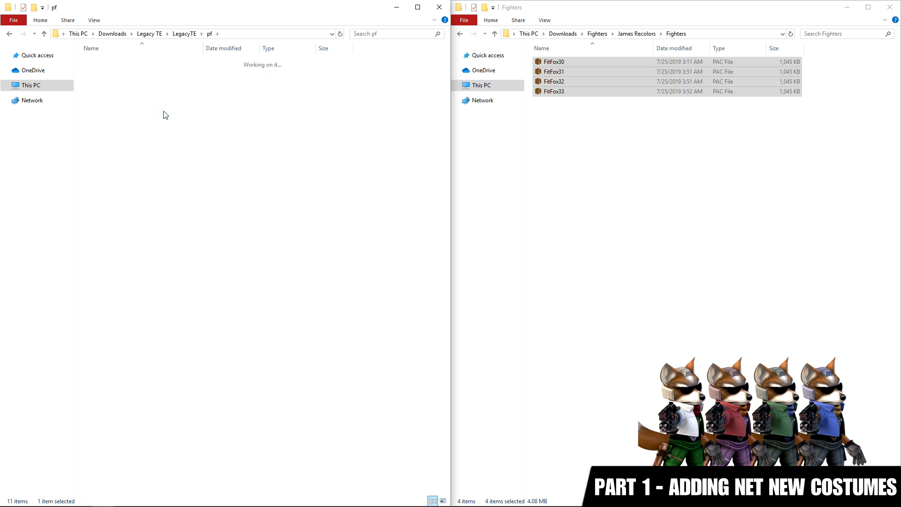
{"action": "left_click", "coordinate": [158, 93]}
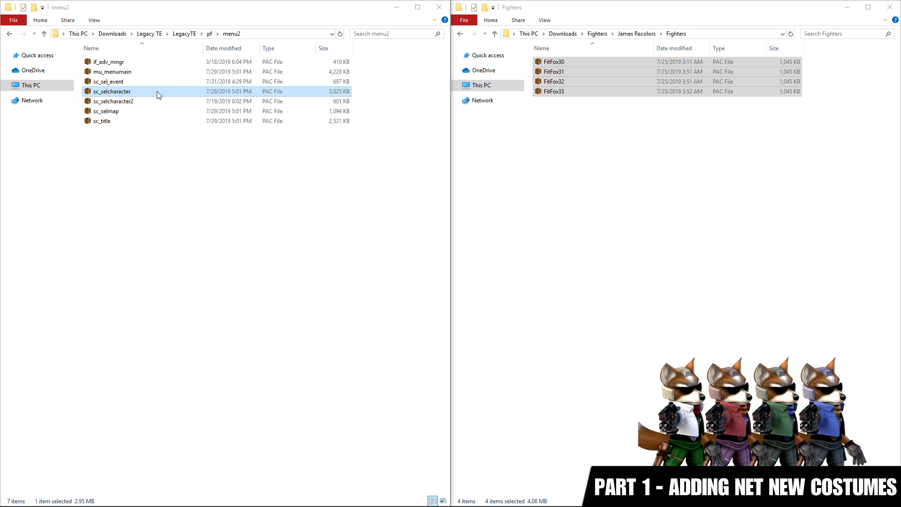
{"action": "double_click", "coordinate": [151, 92]}
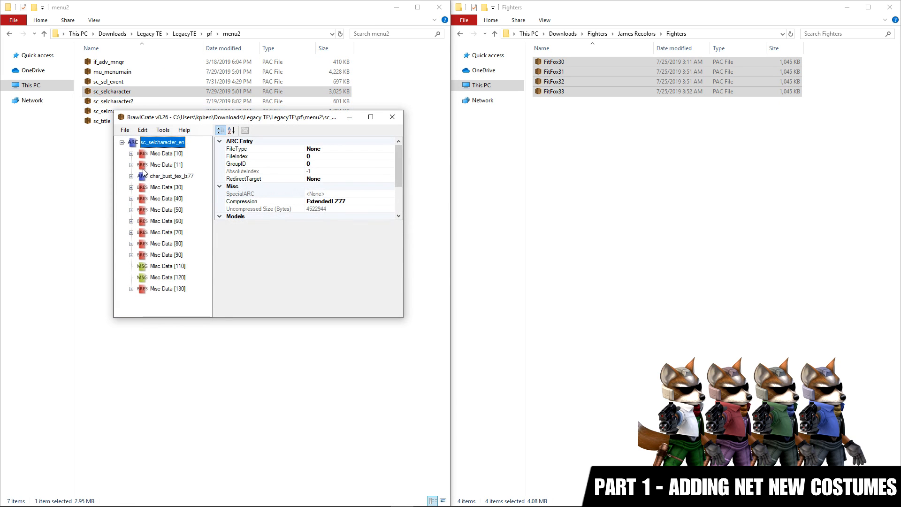
{"action": "left_click", "coordinate": [133, 179]}
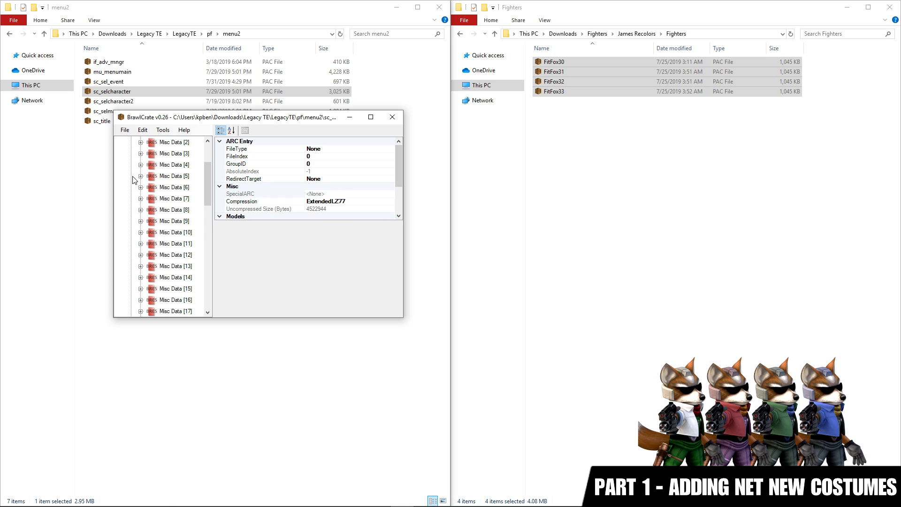
Expand the textures of Misc Data [6] and select its last portrait, MenSelchrFaceB.075
{"action": "left_click", "coordinate": [140, 187]}
{"action": "left_click", "coordinate": [149, 199]}
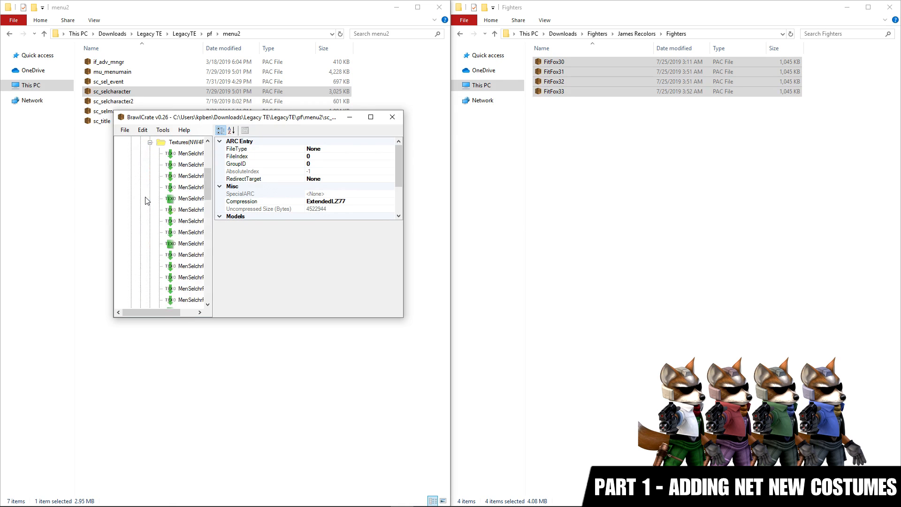
{"action": "left_click", "coordinate": [177, 156]}
{"action": "scroll", "coordinate": [173, 174], "scroll_direction": "up", "scroll_amount": 1}
{"action": "left_click_drag", "start_coordinate": [185, 313], "coordinate": [200, 316]}
{"action": "scroll", "coordinate": [192, 298], "scroll_direction": "down", "scroll_amount": 2}
{"action": "left_click", "coordinate": [192, 281]}
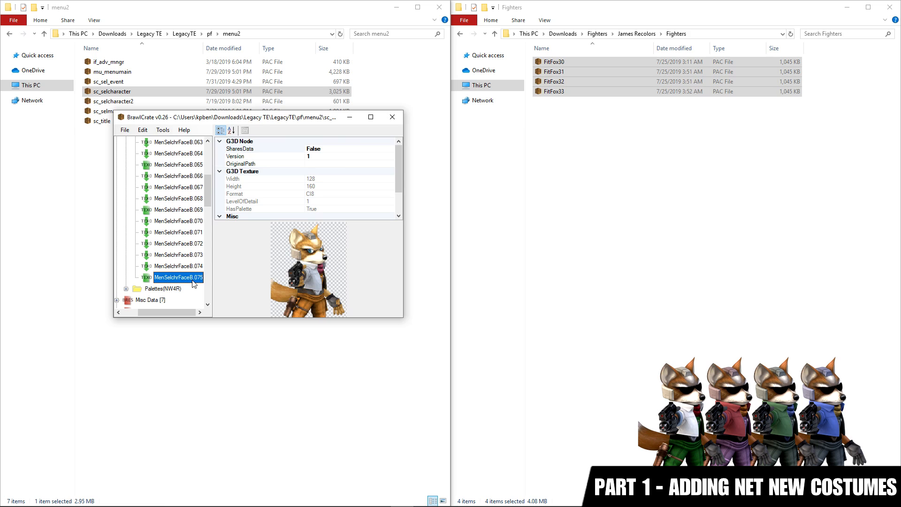
Copy the texture name MenSelchrFaceB.075 without renaming the node
{"action": "right_click", "coordinate": [193, 280]}
{"action": "left_click", "coordinate": [230, 380]}
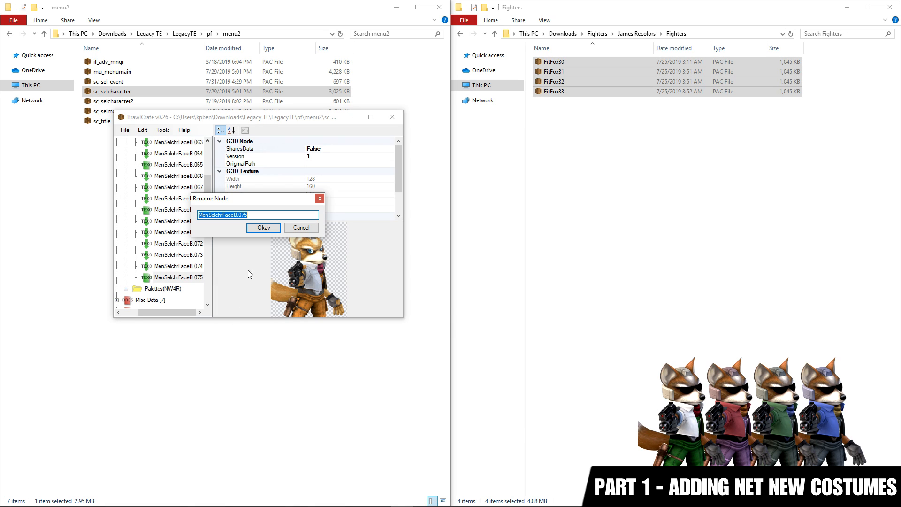
{"action": "right_click", "coordinate": [247, 217]}
{"action": "left_click", "coordinate": [269, 246]}
{"action": "left_click", "coordinate": [260, 232]}
Open the CSPs folder in James Recolors and rename the James_Default portrait as MenSelchrFaceB.076
{"action": "left_click", "coordinate": [648, 36]}
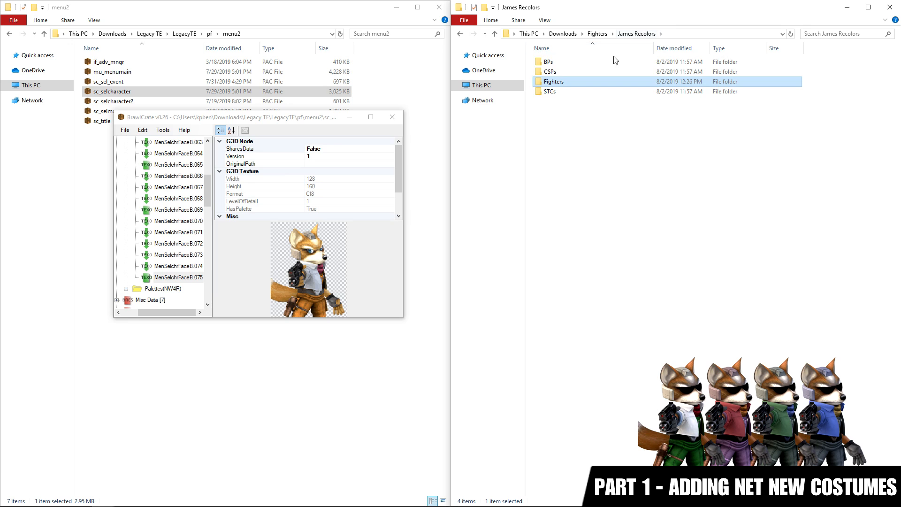
{"action": "double_click", "coordinate": [599, 72]}
{"action": "right_click", "coordinate": [607, 90]}
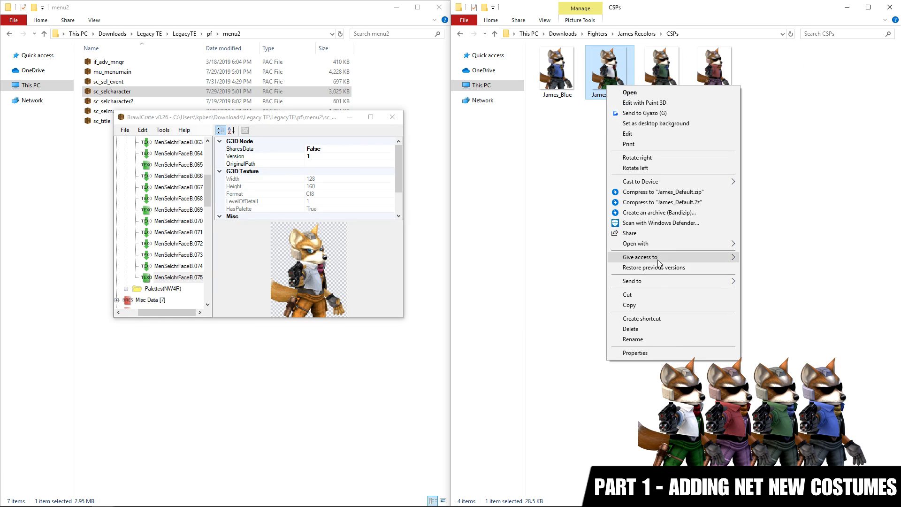
{"action": "left_click", "coordinate": [649, 340]}
{"action": "key", "text": "ctrl+v"}
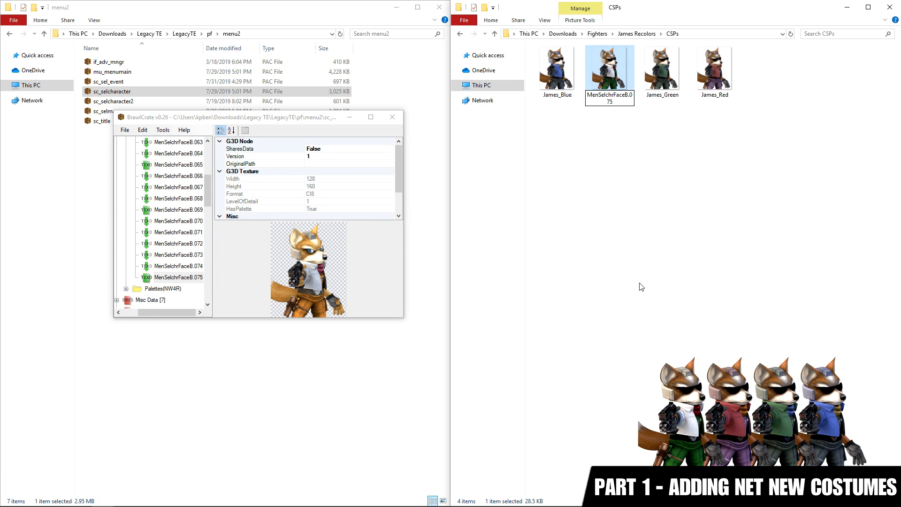
{"action": "key", "text": "Return"}
Rename the James_Red portrait as MenSelchrFaceB.077
{"action": "right_click", "coordinate": [663, 94]}
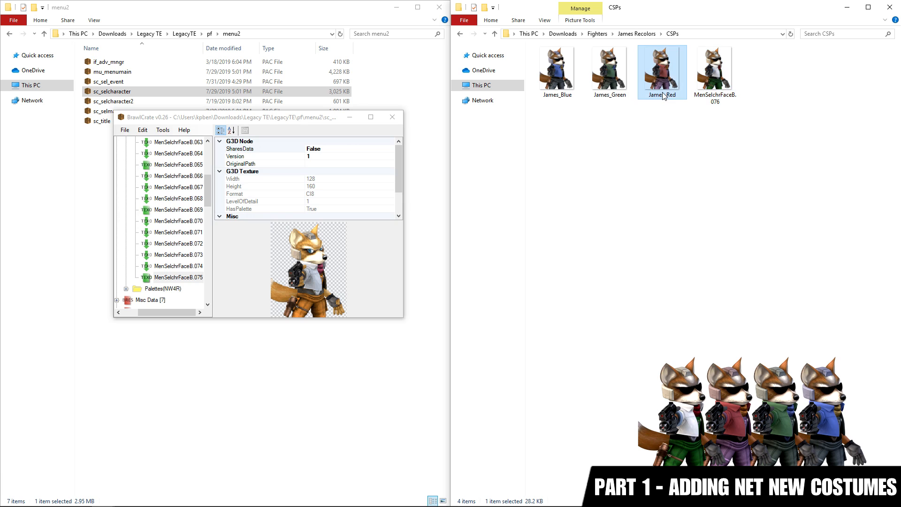
{"action": "left_click", "coordinate": [696, 345]}
{"action": "key", "text": "ctrl+v"}
{"action": "key", "text": "BackSpace"}
{"action": "type", "text": "7"}
{"action": "key", "text": "Return"}
Rename the James_Green portrait as MenSelchrFaceB.078
{"action": "right_click", "coordinate": [608, 82]}
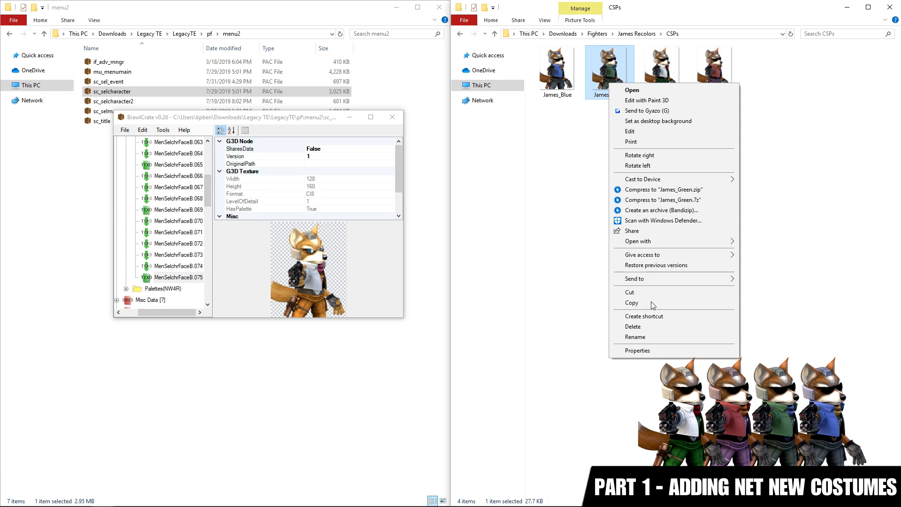
{"action": "left_click", "coordinate": [653, 336]}
{"action": "key", "text": "ctrl+v"}
{"action": "type", "text": "8"}
{"action": "key", "text": "Return"}
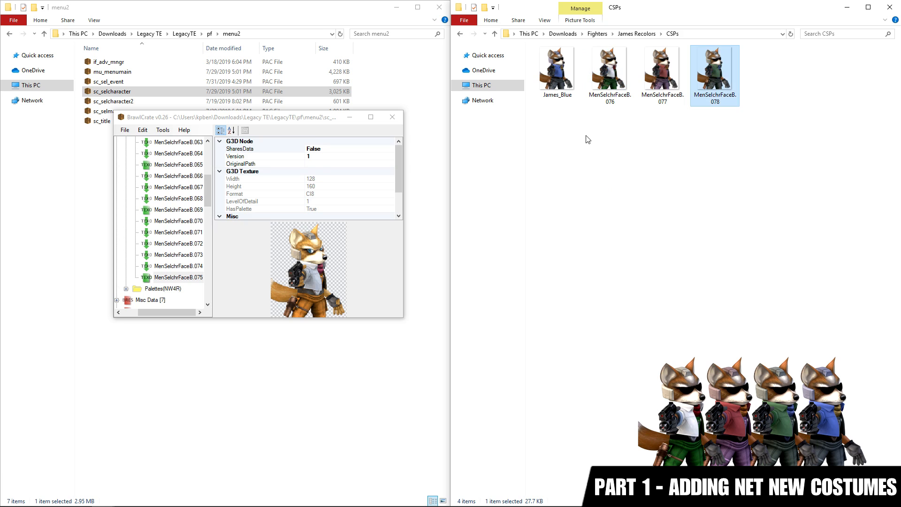
Rename the James_Blue portrait as MenSelchrFaceB.079
{"action": "right_click", "coordinate": [548, 88]}
{"action": "left_click", "coordinate": [613, 342]}
{"action": "key", "text": "ctrl+v"}
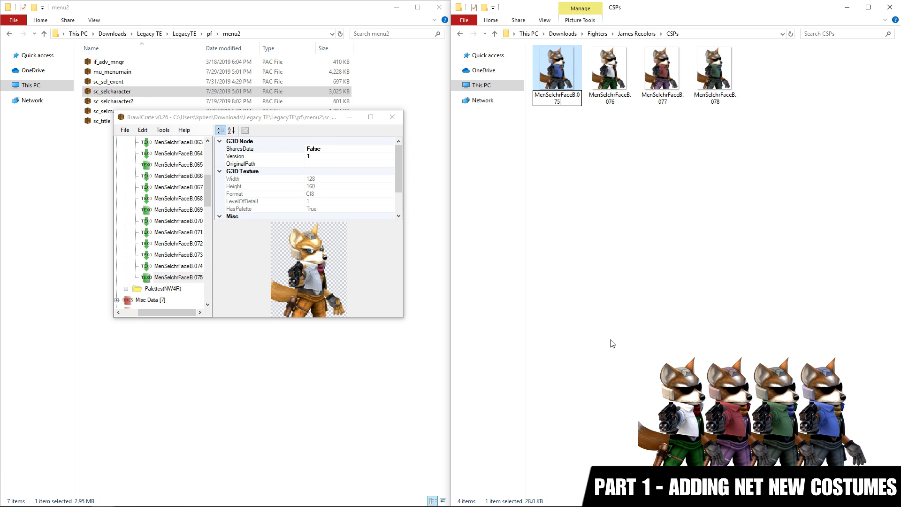
{"action": "key", "text": "Return"}
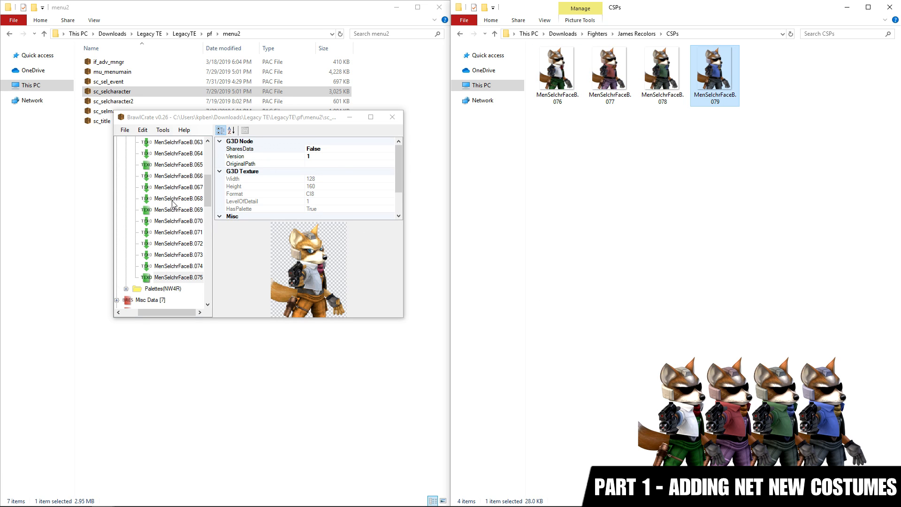
Import the four renamed portraits from the CSPs folder into Misc Data [6] as color smashable textures
{"action": "scroll", "coordinate": [173, 202], "scroll_direction": "up", "scroll_amount": 2}
{"action": "left_click", "coordinate": [148, 166]}
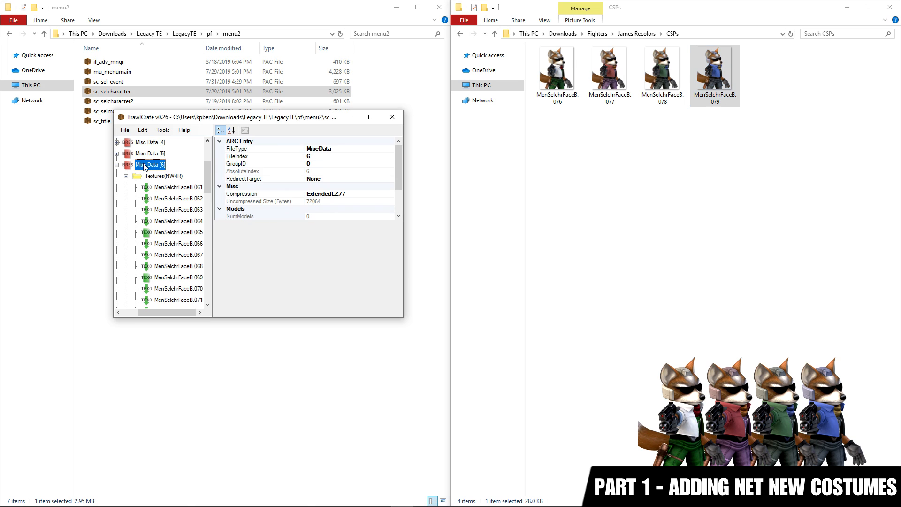
{"action": "right_click", "coordinate": [146, 164]}
{"action": "mouse_move", "coordinate": [179, 181]}
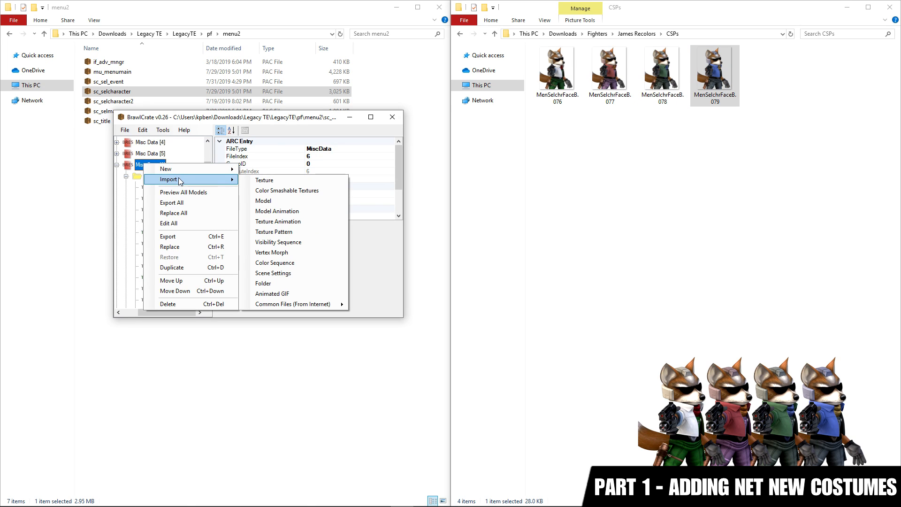
{"action": "left_click", "coordinate": [274, 191]}
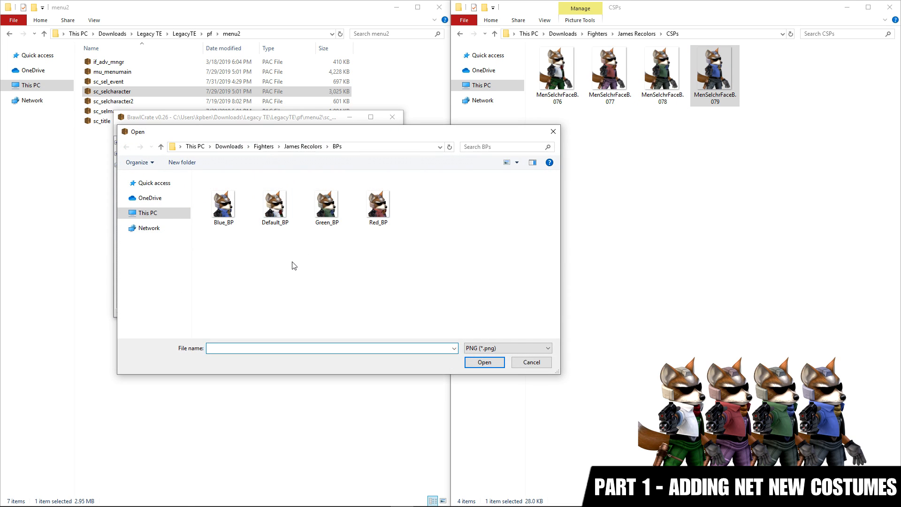
{"action": "left_click", "coordinate": [304, 147]}
{"action": "double_click", "coordinate": [276, 200]}
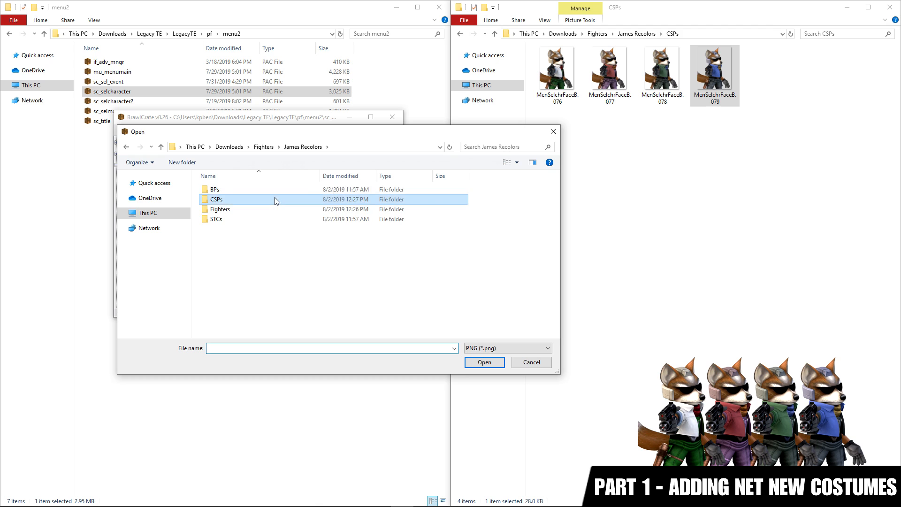
{"action": "left_click_drag", "start_coordinate": [212, 255], "coordinate": [403, 188]}
{"action": "left_click", "coordinate": [470, 363]}
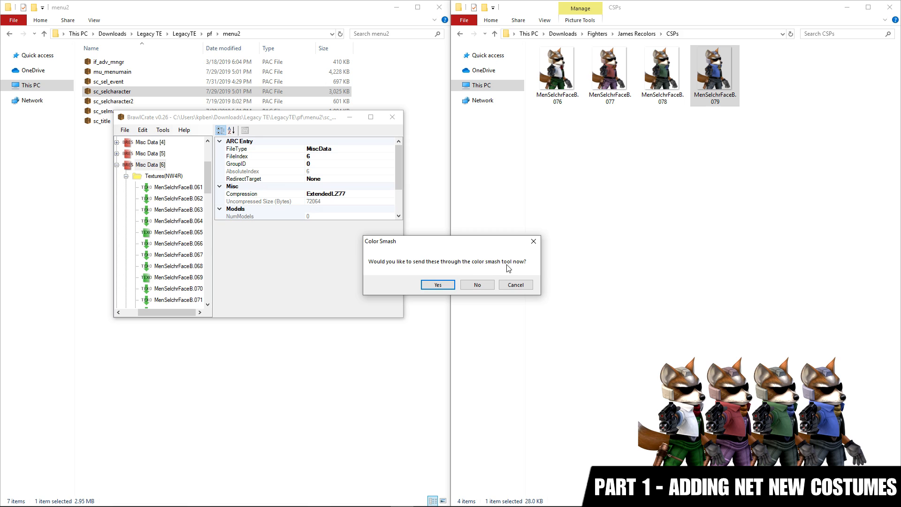
Send the four imported portraits through the color smash tool
{"action": "left_click", "coordinate": [437, 285]}
{"action": "left_click", "coordinate": [306, 215]}
{"action": "left_click", "coordinate": [268, 229]}
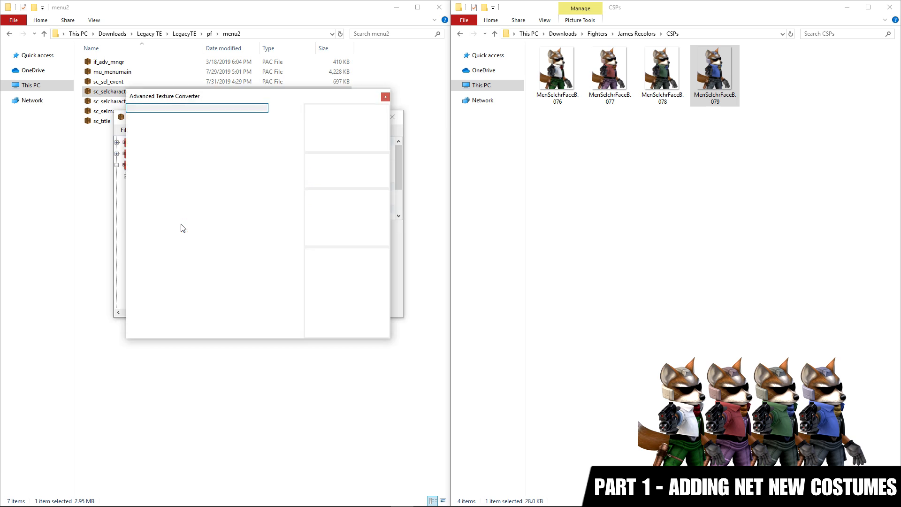
Check the previews of the imported portraits MenSelchrFaceB.076 to 079 at the end of the Misc Data [6] textures
{"action": "scroll", "coordinate": [182, 227], "scroll_direction": "down", "scroll_amount": 2}
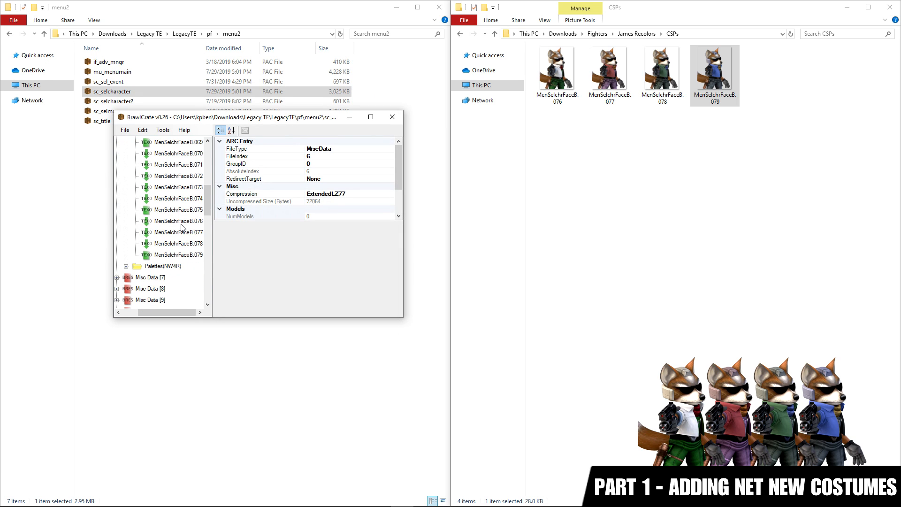
{"action": "left_click", "coordinate": [178, 225]}
{"action": "key", "text": "Down"}
{"action": "key", "text": "Down"}
{"action": "key", "text": "Down"}
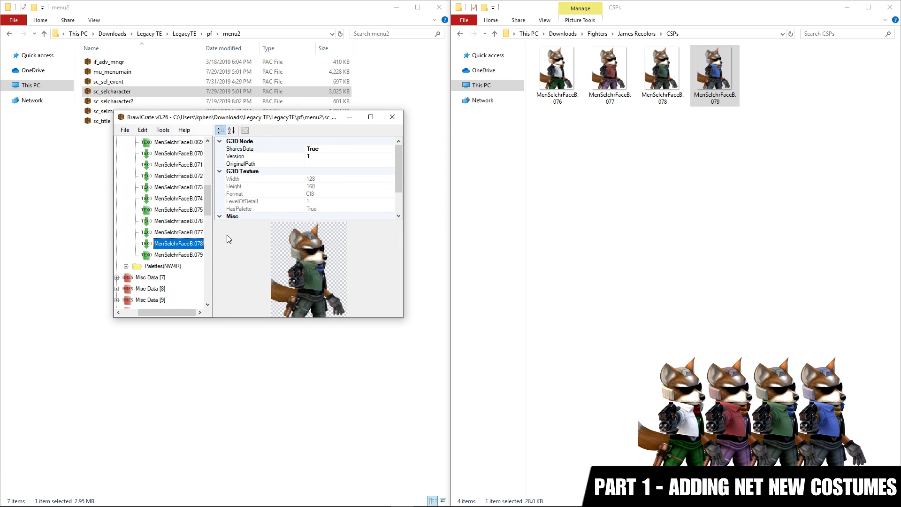
{"action": "key", "text": "Up"}
{"action": "key", "text": "Up"}
{"action": "key", "text": "Up"}
Export Misc Data [6] to the CSPs folder under its default name
{"action": "scroll", "coordinate": [142, 203], "scroll_direction": "up", "scroll_amount": 5}
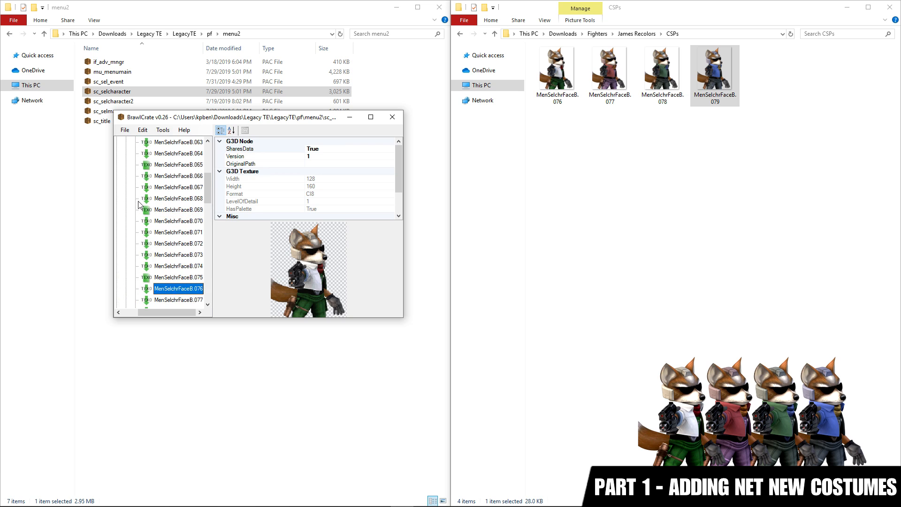
{"action": "right_click", "coordinate": [148, 202]}
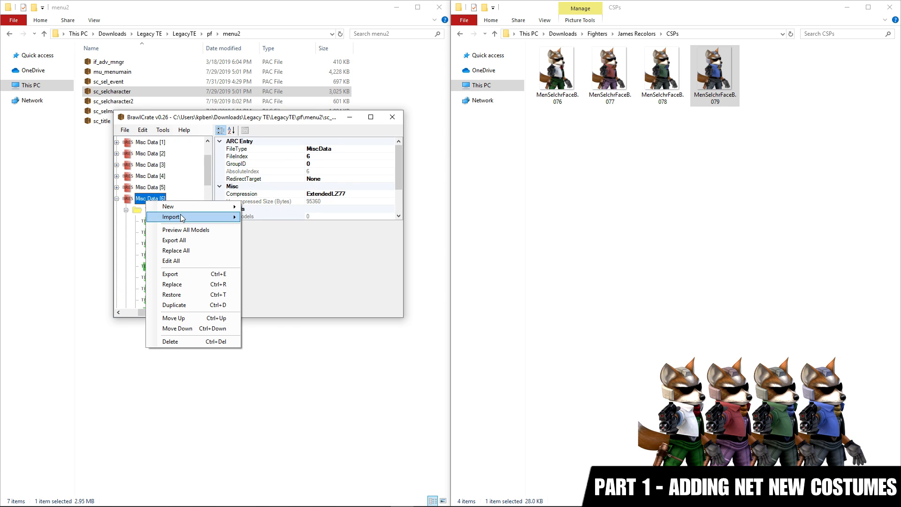
{"action": "left_click", "coordinate": [186, 274]}
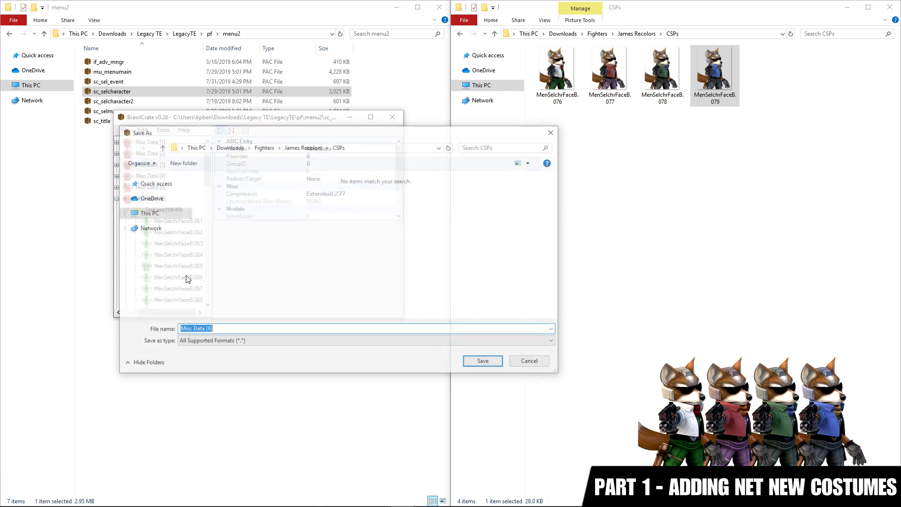
{"action": "left_click", "coordinate": [485, 365]}
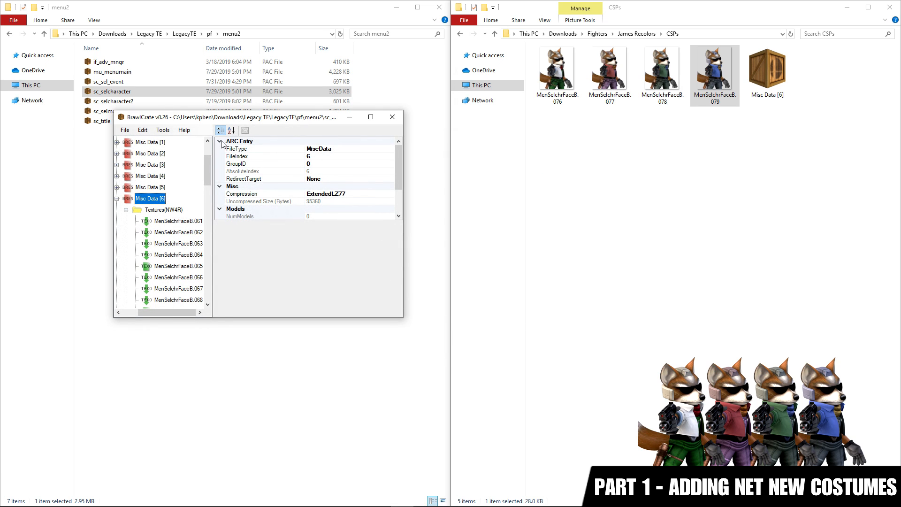
Save the sc_selcharacter file and close it
{"action": "left_click", "coordinate": [125, 130]}
{"action": "left_click", "coordinate": [141, 160]}
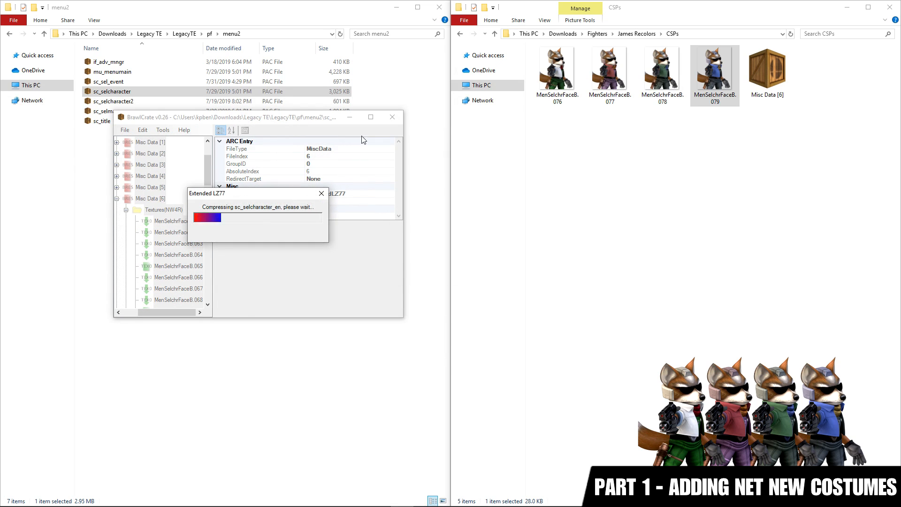
{"action": "left_click", "coordinate": [393, 117]}
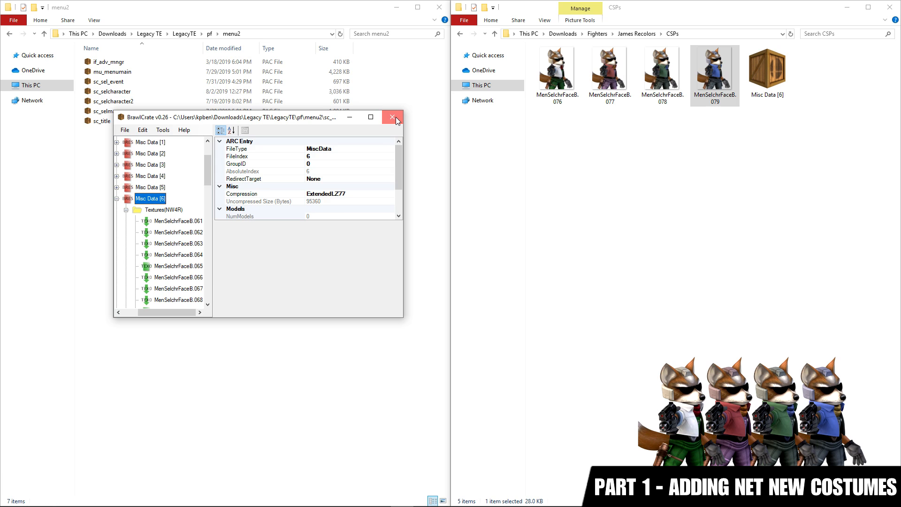
Go to the char_bust_tex folder under pf's menu and common folders
{"action": "left_click", "coordinate": [209, 35]}
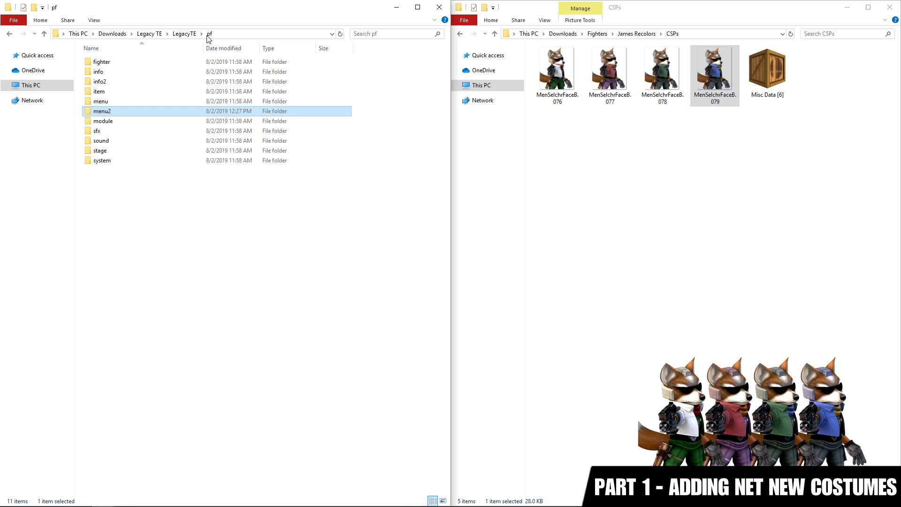
{"action": "double_click", "coordinate": [162, 100]}
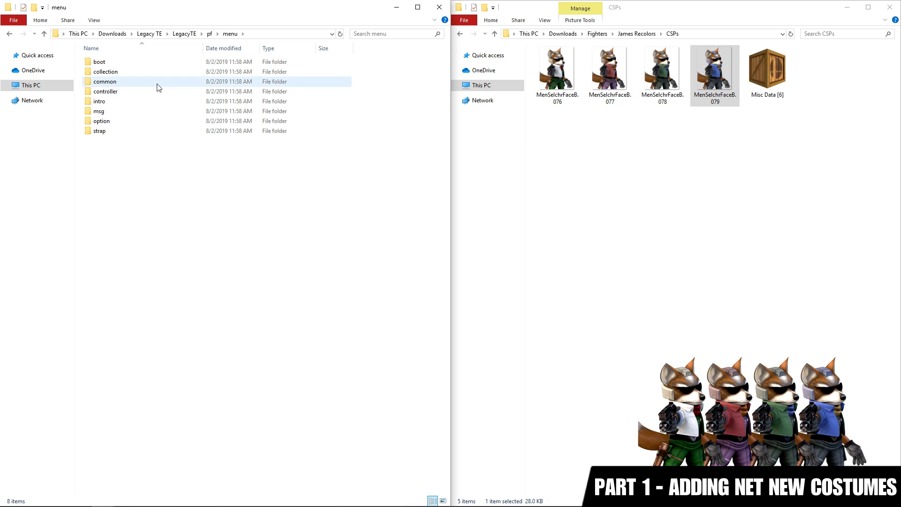
{"action": "double_click", "coordinate": [157, 82]}
{"action": "double_click", "coordinate": [156, 64]}
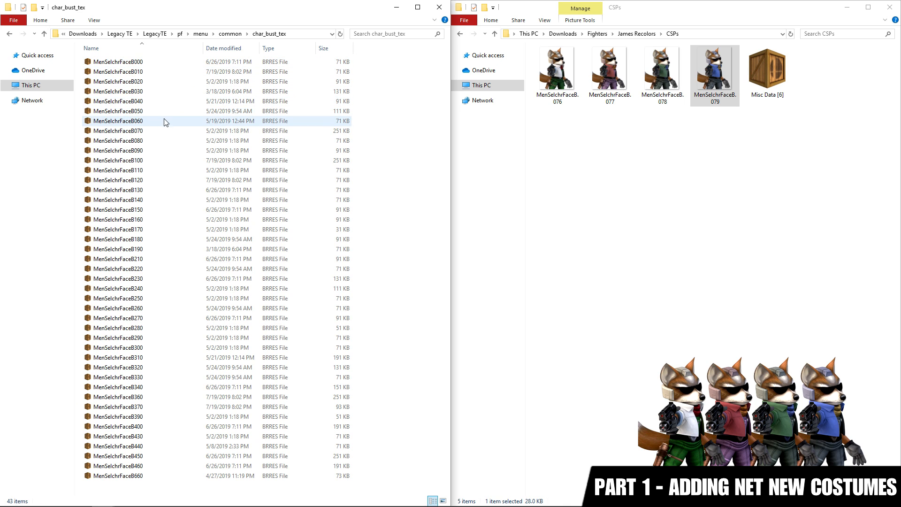
Open MenSelchrFaceB060, view its first texture to check the character, and close the file
{"action": "left_click", "coordinate": [145, 122]}
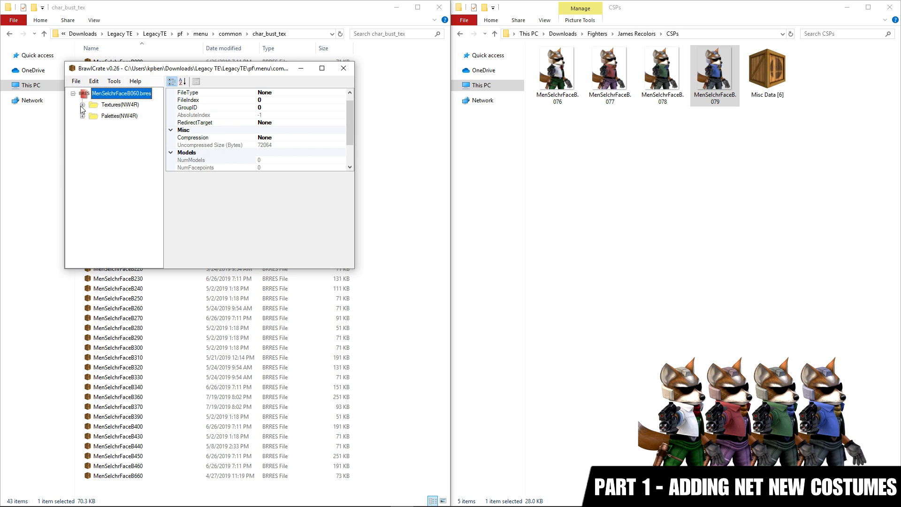
{"action": "left_click", "coordinate": [82, 104]}
{"action": "left_click", "coordinate": [113, 116]}
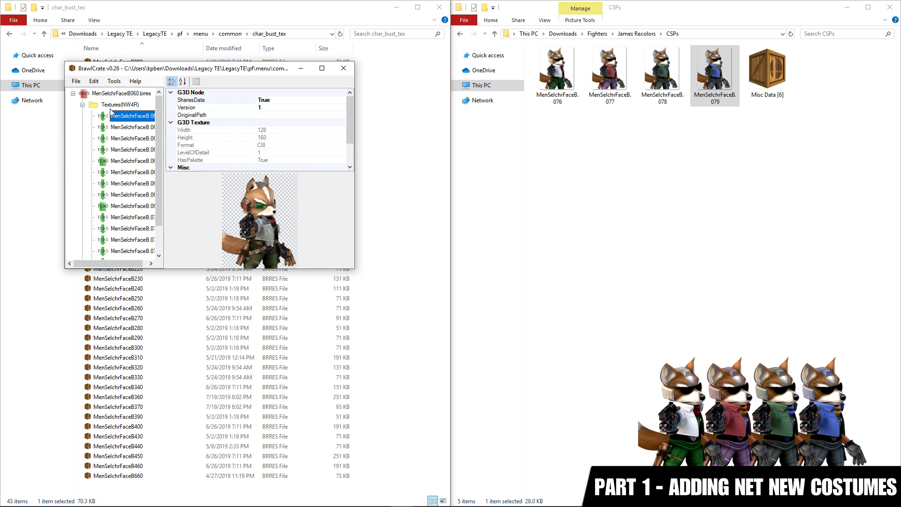
{"action": "left_click", "coordinate": [344, 68]}
Copy the file name of MenSelchrFaceB060 in char_bust_tex
{"action": "right_click", "coordinate": [124, 121]}
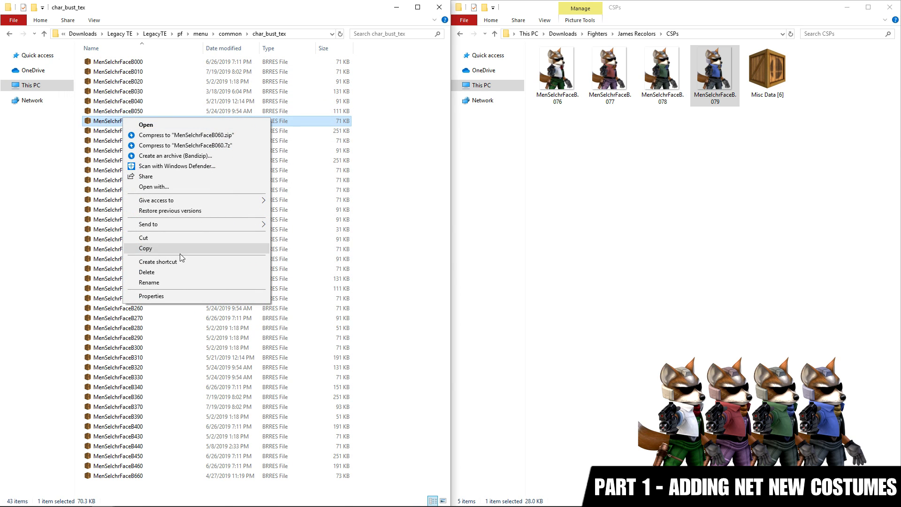
{"action": "left_click", "coordinate": [155, 282]}
{"action": "right_click", "coordinate": [124, 121]}
{"action": "left_click", "coordinate": [156, 152]}
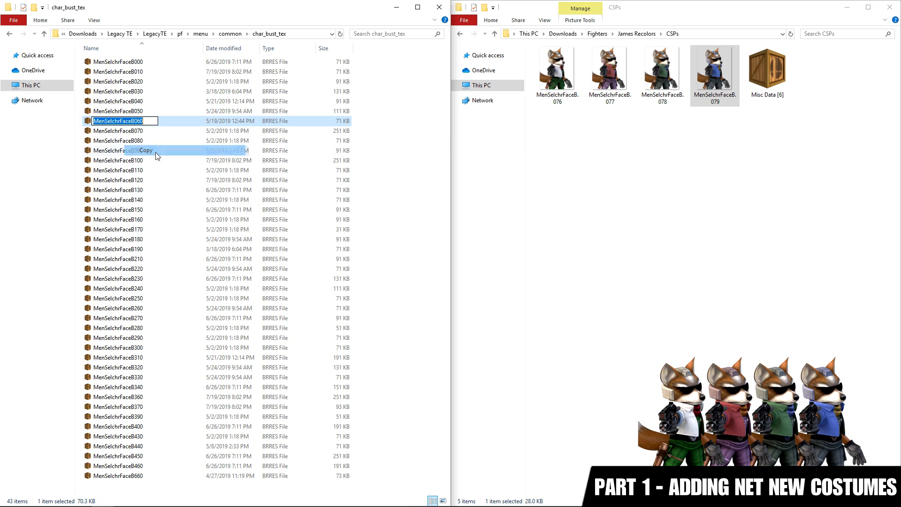
Rename the exported Misc Data [6] file as MenSelchrFaceB060 and copy it into char_bust_tex, replacing the existing file
{"action": "left_click", "coordinate": [767, 89]}
{"action": "right_click", "coordinate": [765, 87]}
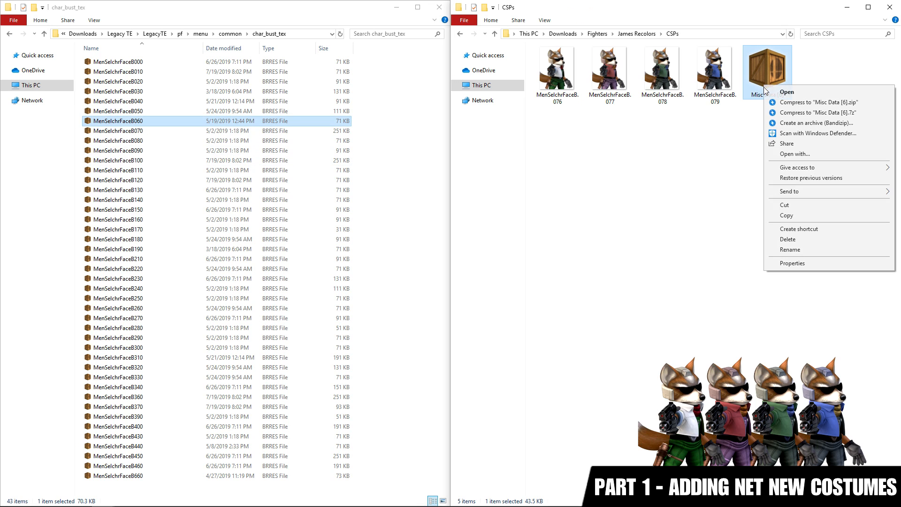
{"action": "left_click", "coordinate": [790, 249]}
{"action": "key", "text": "ctrl+v"}
{"action": "left_click", "coordinate": [780, 127]}
{"action": "left_click_drag", "start_coordinate": [776, 81], "coordinate": [406, 181]}
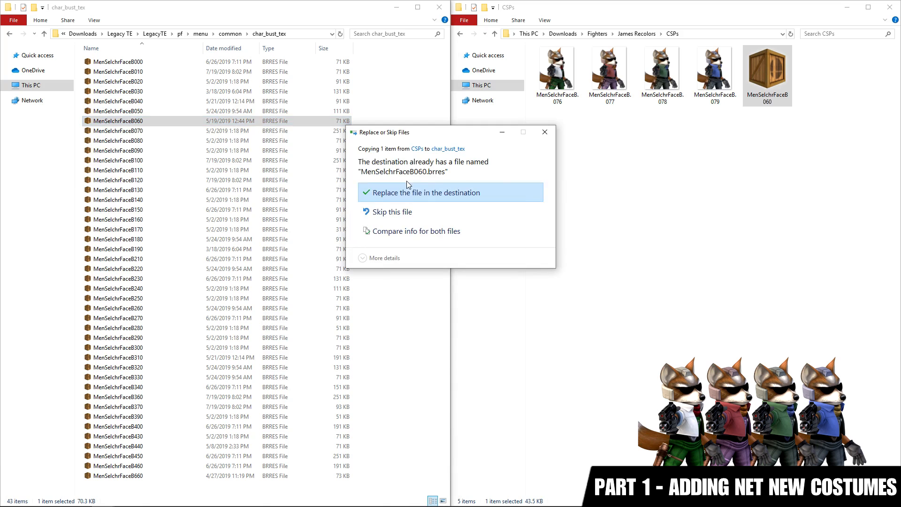
{"action": "left_click", "coordinate": [408, 193]}
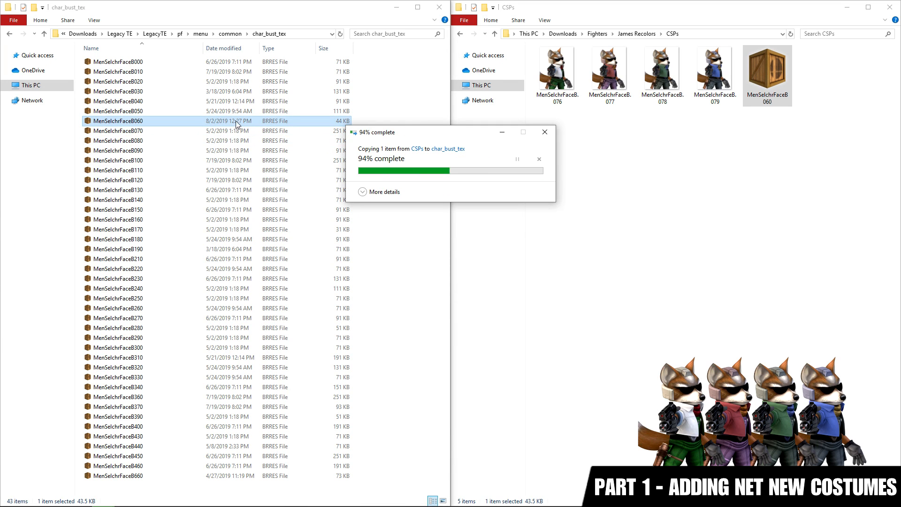
Open MenSelchrFaceB060 from char_bust_tex and set its compression to None
{"action": "double_click", "coordinate": [149, 121]}
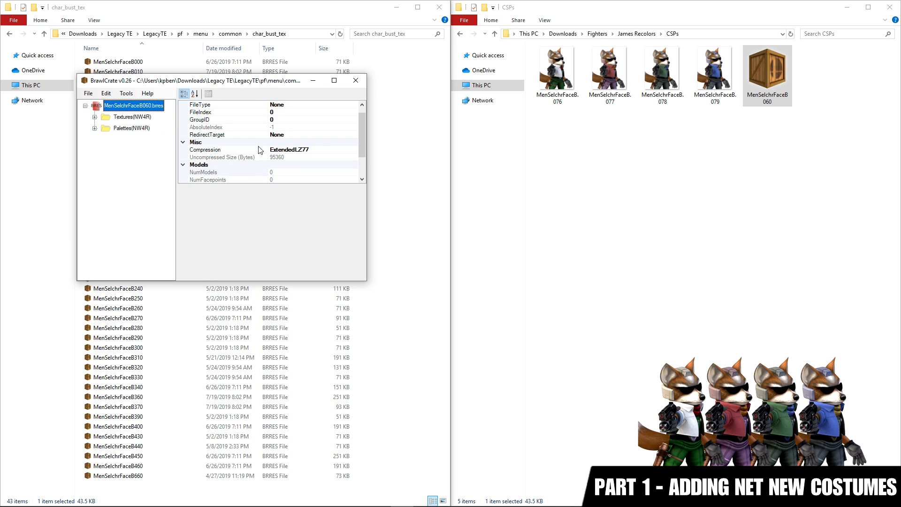
{"action": "left_click", "coordinate": [323, 150]}
{"action": "left_click", "coordinate": [353, 149]}
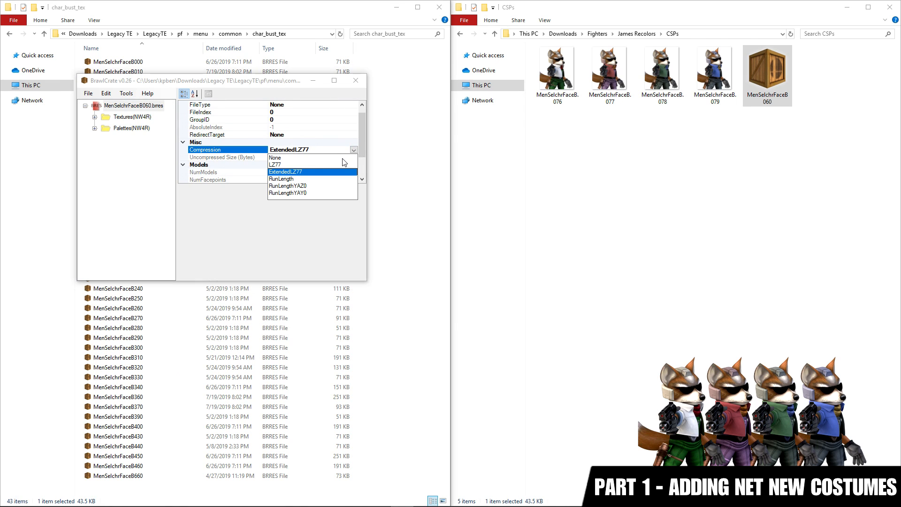
{"action": "left_click", "coordinate": [343, 159]}
Check the last four character portraits among the textures of MenSelchrFaceB060
{"action": "left_click", "coordinate": [95, 117]}
{"action": "scroll", "coordinate": [121, 162], "scroll_direction": "down", "scroll_amount": 5}
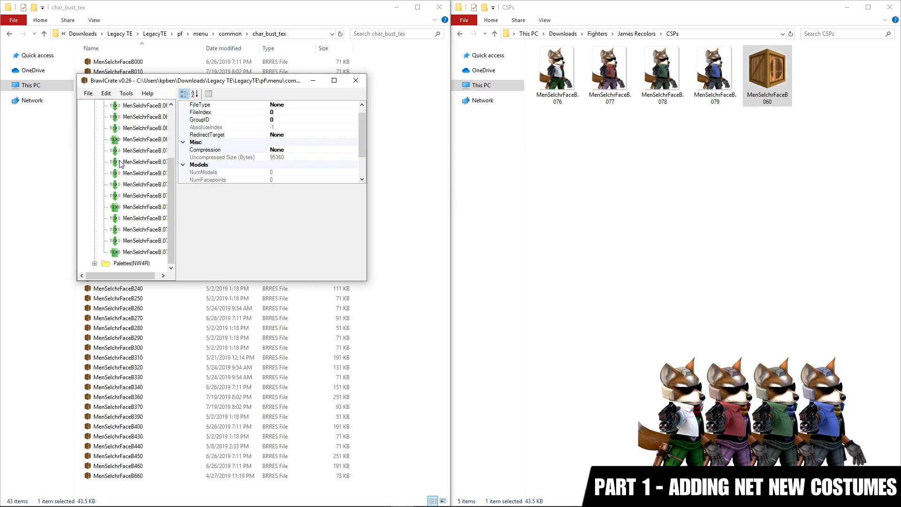
{"action": "left_click", "coordinate": [128, 224]}
{"action": "key", "text": "Down"}
{"action": "key", "text": "Down"}
{"action": "key", "text": "Down"}
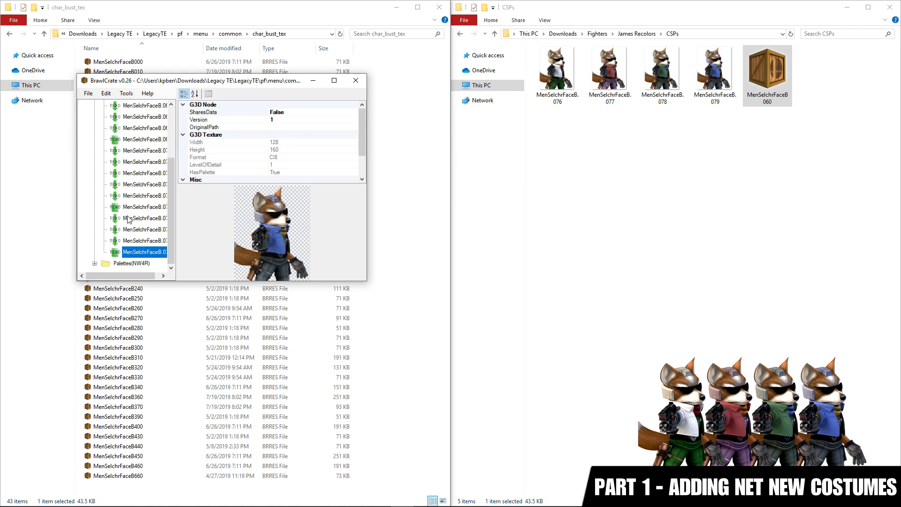
Save MenSelchrFaceB060 and close the file
{"action": "left_click", "coordinate": [88, 93]}
{"action": "left_click", "coordinate": [96, 125]}
{"action": "left_click", "coordinate": [361, 83]}
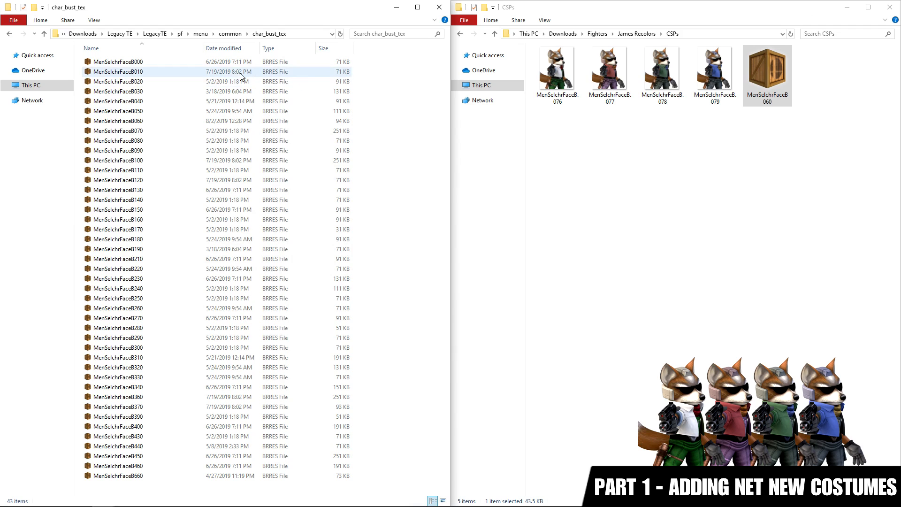
Go to pf's info2 folder and open the info file
{"action": "left_click", "coordinate": [181, 34]}
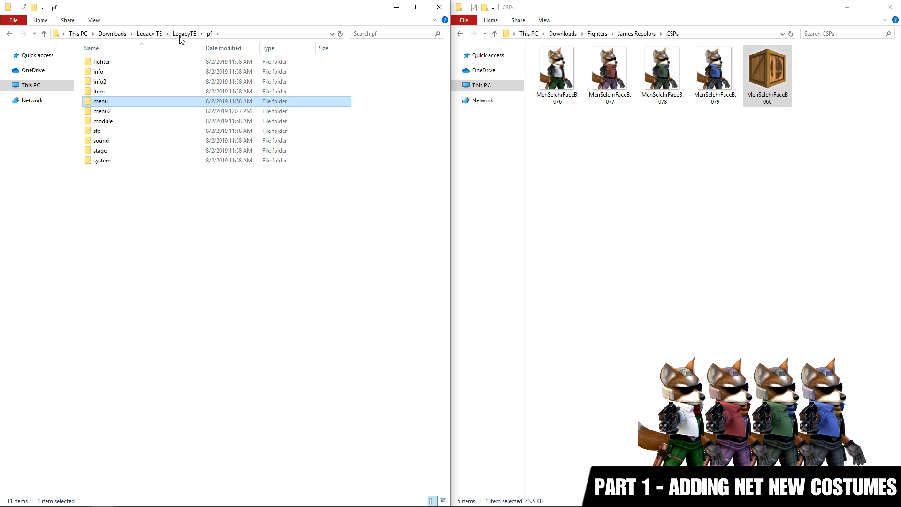
{"action": "double_click", "coordinate": [163, 85]}
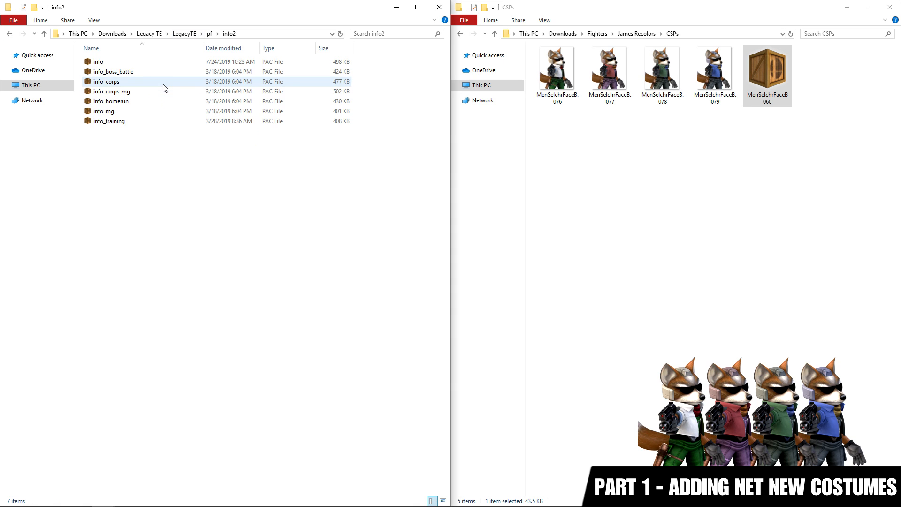
{"action": "left_click", "coordinate": [157, 66]}
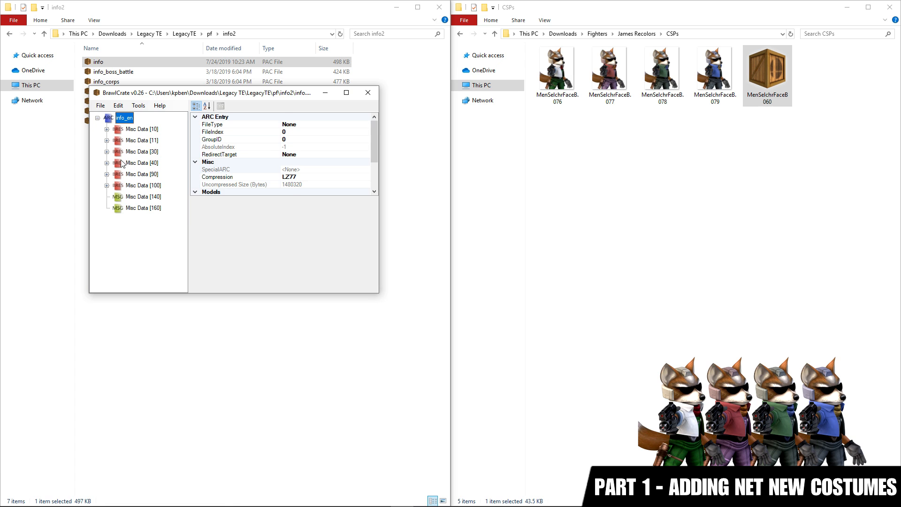
Look through the InfStc textures in Misc Data [30] to find the last of Fox's stock icons
{"action": "left_click", "coordinate": [107, 152]}
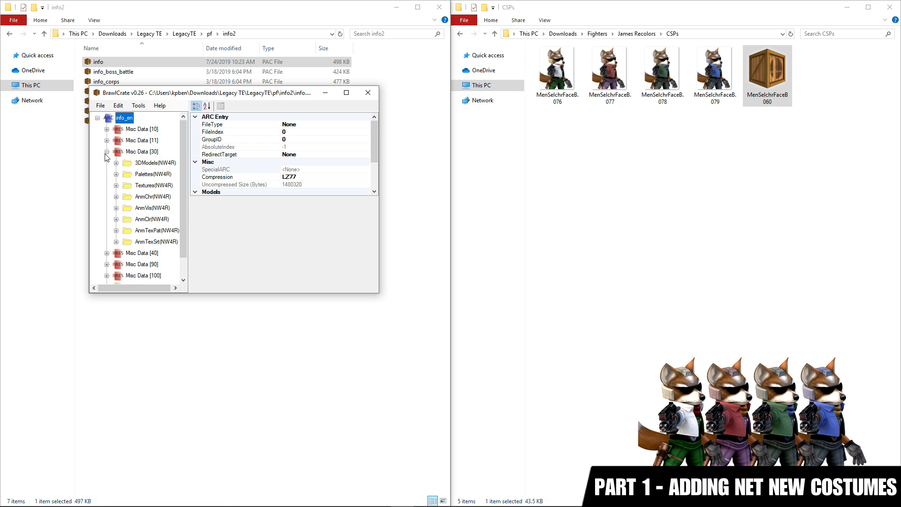
{"action": "left_click", "coordinate": [117, 185]}
{"action": "left_click_drag", "start_coordinate": [183, 124], "coordinate": [183, 155]}
{"action": "left_click", "coordinate": [138, 155]}
{"action": "key", "text": "Down"}
{"action": "key", "text": "Down"}
{"action": "key", "text": "Down"}
{"action": "key", "text": "Down"}
{"action": "key", "text": "Down"}
{"action": "key", "text": "Down"}
{"action": "key", "text": "Down"}
{"action": "key", "text": "Down"}
{"action": "key", "text": "Down"}
{"action": "key", "text": "Down"}
{"action": "key", "text": "Down"}
{"action": "key", "text": "Down"}
{"action": "key", "text": "Down"}
{"action": "key", "text": "Down"}
{"action": "key", "text": "Down"}
{"action": "key", "text": "Down"}
{"action": "key", "text": "Down"}
{"action": "key", "text": "Down"}
{"action": "scroll", "coordinate": [146, 206], "scroll_direction": "down", "scroll_amount": 3}
{"action": "scroll", "coordinate": [148, 198], "scroll_direction": "up", "scroll_amount": 1}
{"action": "left_click", "coordinate": [160, 153]}
{"action": "key", "text": "Down"}
{"action": "key", "text": "Down"}
{"action": "key", "text": "Down"}
{"action": "key", "text": "Down"}
{"action": "key", "text": "Down"}
{"action": "key", "text": "Down"}
{"action": "key", "text": "Down"}
{"action": "key", "text": "Down"}
{"action": "key", "text": "Down"}
{"action": "key", "text": "Down"}
{"action": "key", "text": "Down"}
{"action": "key", "text": "Down"}
{"action": "key", "text": "Down"}
{"action": "key", "text": "Down"}
{"action": "key", "text": "Down"}
{"action": "key", "text": "Down"}
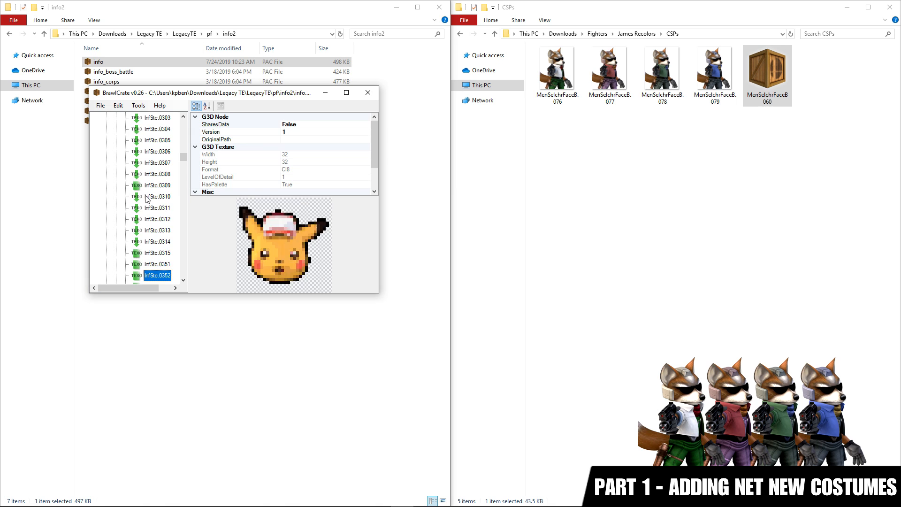
Copy the name of Fox's last stock icon texture, InfStc.0315, leaving its name as it is
{"action": "right_click", "coordinate": [158, 252]}
{"action": "left_click", "coordinate": [194, 359]}
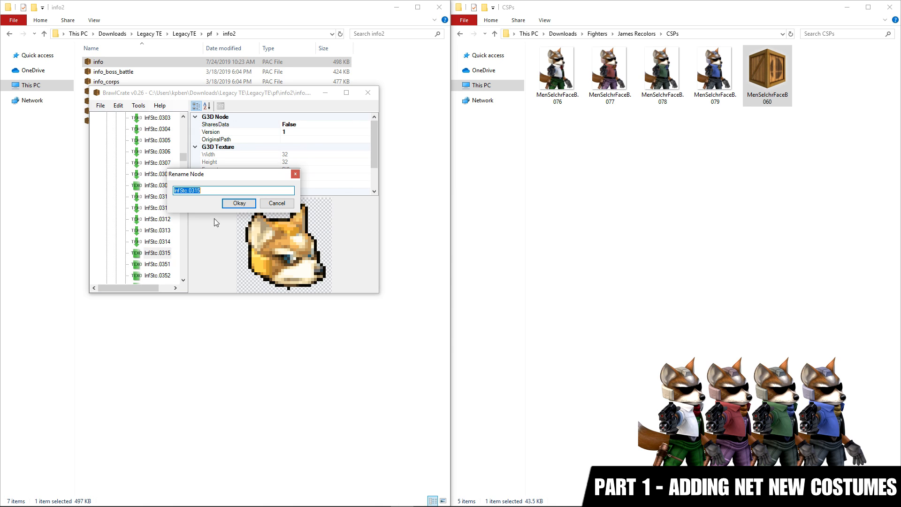
{"action": "right_click", "coordinate": [195, 190]}
{"action": "left_click", "coordinate": [227, 222]}
{"action": "left_click", "coordinate": [239, 203]}
Go to the STCs folder of James Recolors and rename Default_STC as InfStc.0316
{"action": "left_click", "coordinate": [636, 34]}
{"action": "double_click", "coordinate": [578, 92]}
{"action": "right_click", "coordinate": [606, 94]}
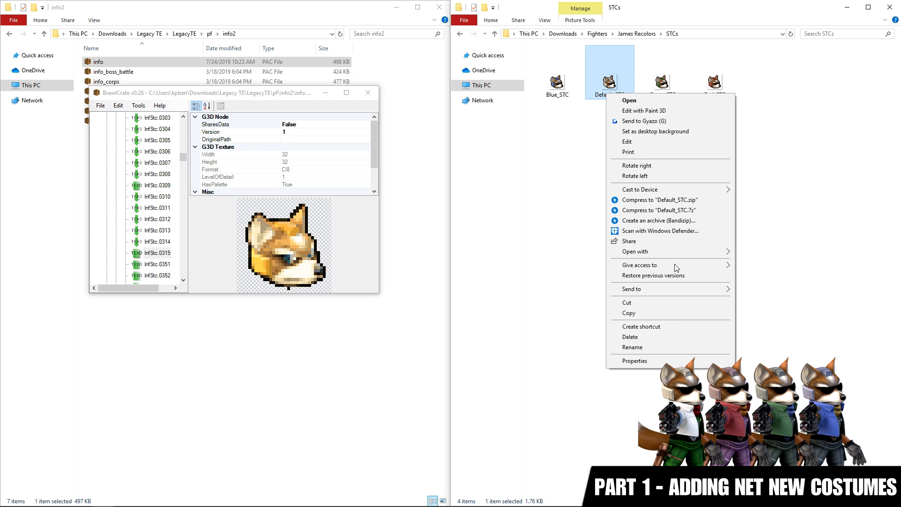
{"action": "left_click", "coordinate": [656, 346]}
{"action": "key", "text": "ctrl+v"}
{"action": "key", "text": "BackSpace"}
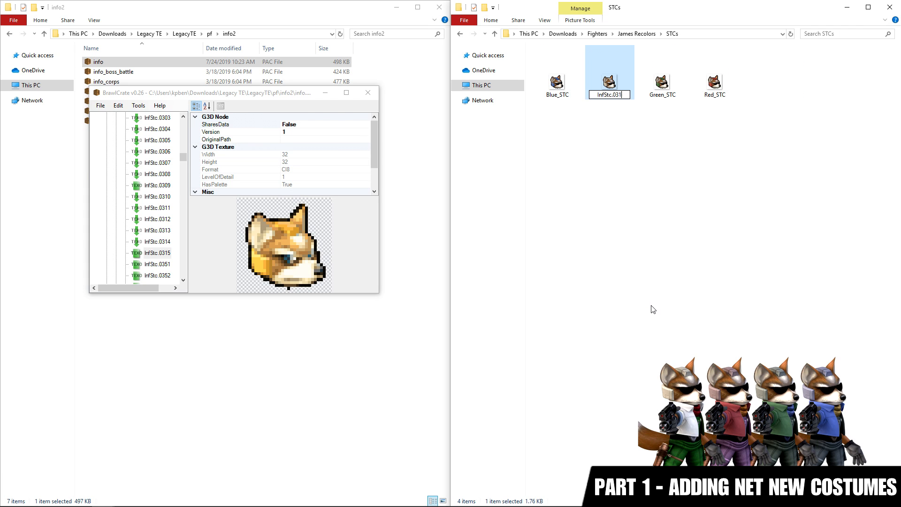
{"action": "type", "text": "6"}
{"action": "key", "text": "Return"}
Rename Red_STC as InfStc.0317
{"action": "left_click", "coordinate": [715, 57]}
{"action": "right_click", "coordinate": [714, 56]}
{"action": "left_click", "coordinate": [791, 309]}
{"action": "key", "text": "ctrl+v"}
{"action": "key", "text": "BackSpace"}
{"action": "type", "text": "7"}
{"action": "key", "text": "Return"}
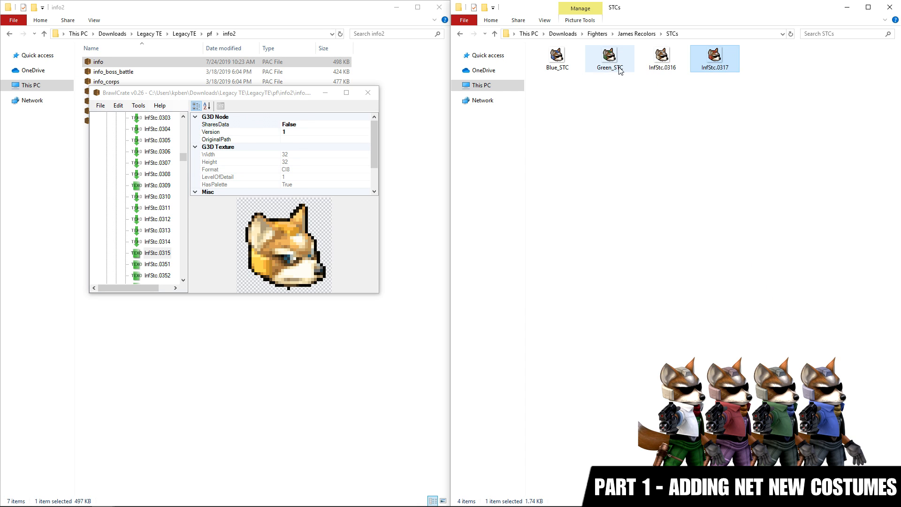
Rename Green_STC as InfStc.0318 and Blue_STC as InfStc.0319
{"action": "right_click", "coordinate": [620, 70]}
{"action": "left_click", "coordinate": [686, 323]}
{"action": "key", "text": "ctrl+v"}
{"action": "key", "text": "BackSpace"}
{"action": "type", "text": "8"}
{"action": "right_click", "coordinate": [535, 47]}
{"action": "left_click", "coordinate": [620, 322]}
{"action": "key", "text": "ctrl+v"}
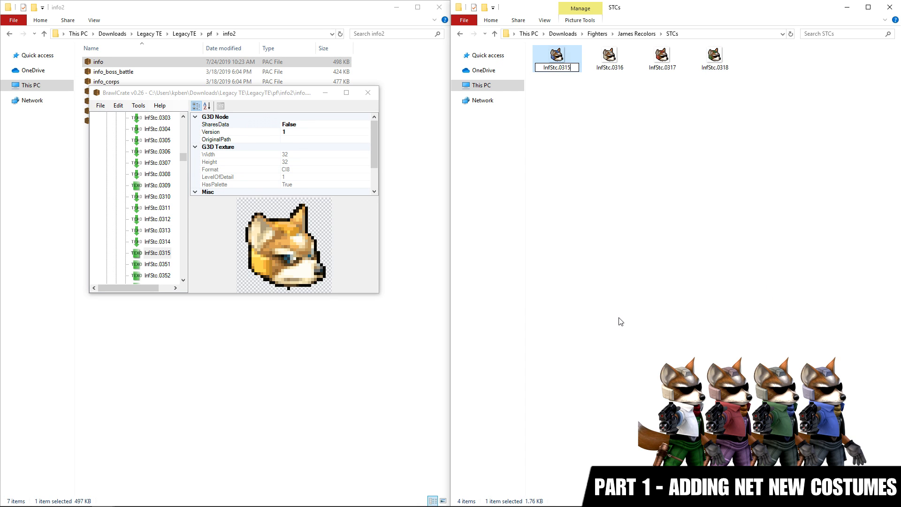
{"action": "key", "text": "BackSpace"}
{"action": "type", "text": "9"}
{"action": "key", "text": "Return"}
Import the four InfStc images from the STCs folder into Misc Data [30] as textures, color smashed to 32 colors
{"action": "left_click_drag", "start_coordinate": [183, 156], "coordinate": [184, 123]}
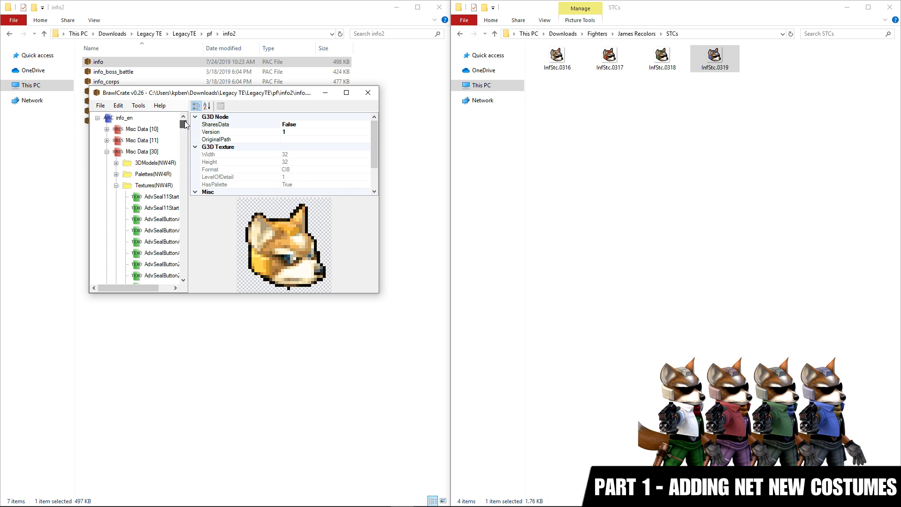
{"action": "right_click", "coordinate": [152, 151]}
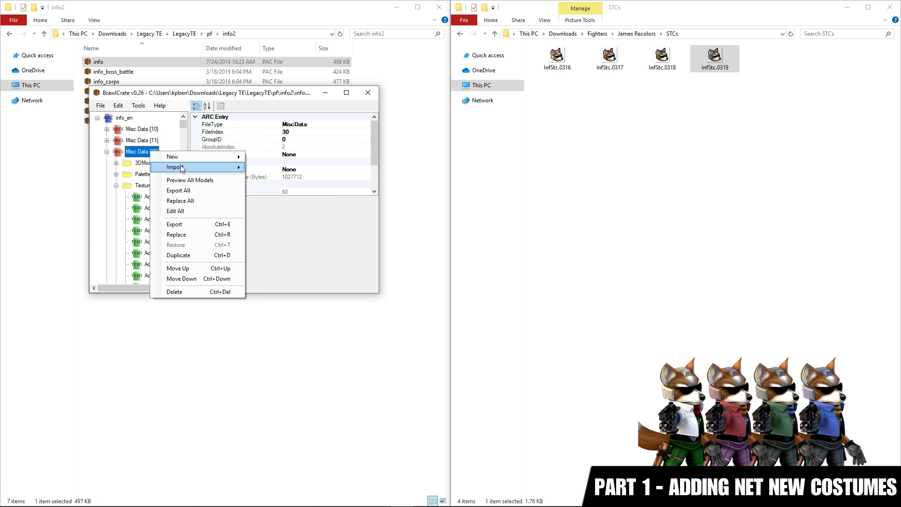
{"action": "mouse_move", "coordinate": [181, 168]}
{"action": "left_click", "coordinate": [263, 179]}
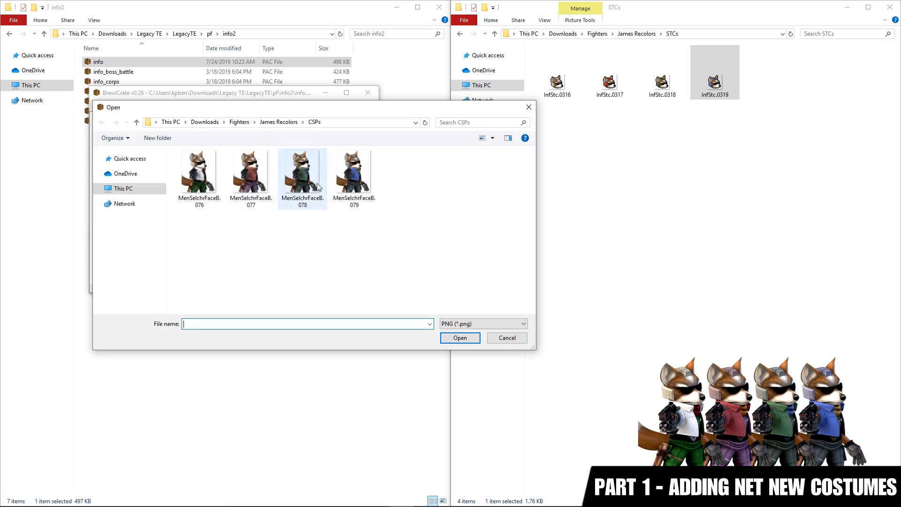
{"action": "left_click", "coordinate": [282, 123]}
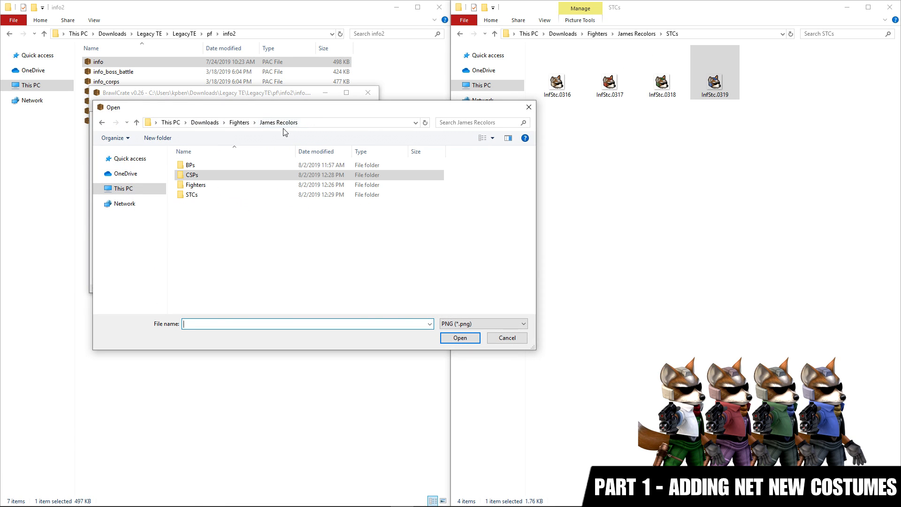
{"action": "double_click", "coordinate": [256, 194]}
{"action": "left_click_drag", "start_coordinate": [197, 249], "coordinate": [367, 173]}
{"action": "left_click", "coordinate": [459, 338]}
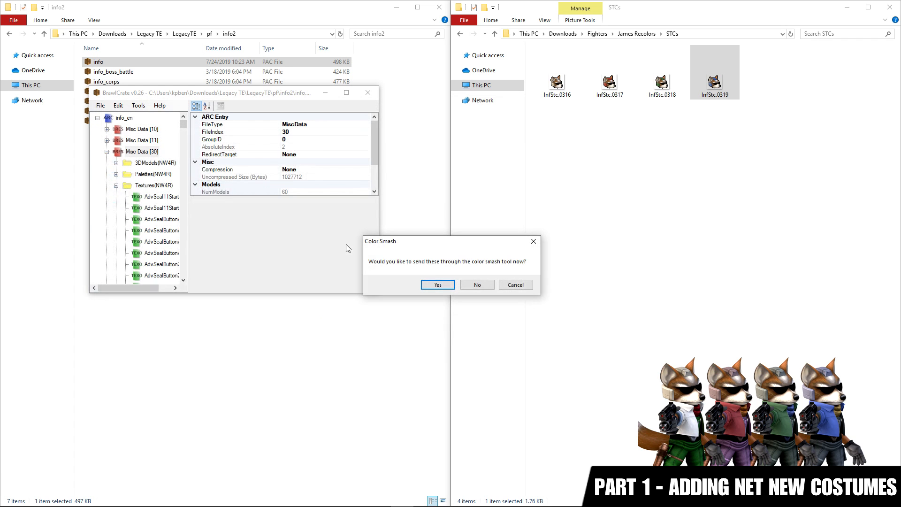
{"action": "left_click", "coordinate": [428, 284]}
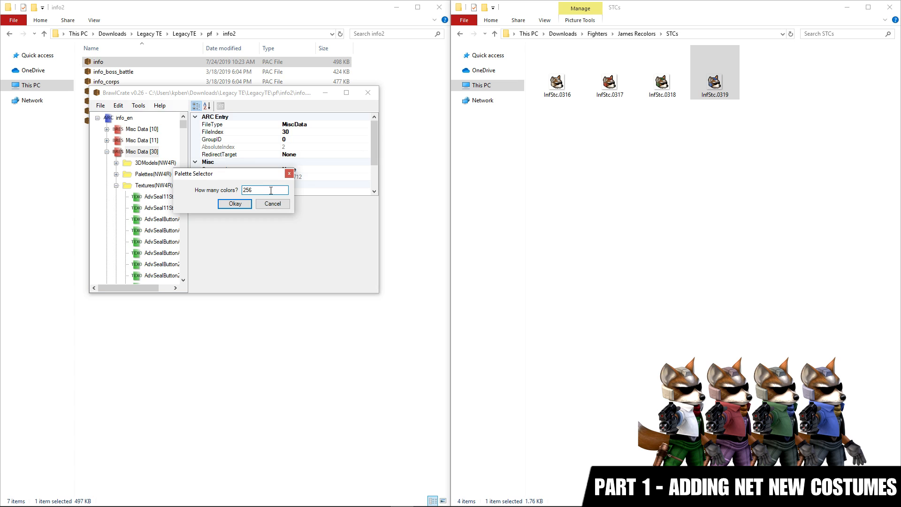
{"action": "type", "text": "32"}
{"action": "left_click", "coordinate": [234, 204]}
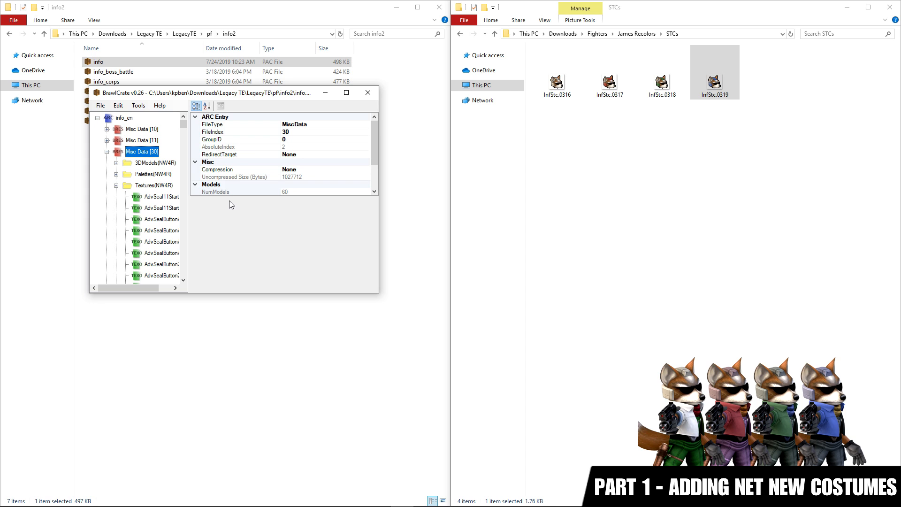
Check the imported textures InfStc.0316 to InfStc.0319 at the end of Misc Data [30]'s textures
{"action": "left_click_drag", "start_coordinate": [186, 128], "coordinate": [184, 275]}
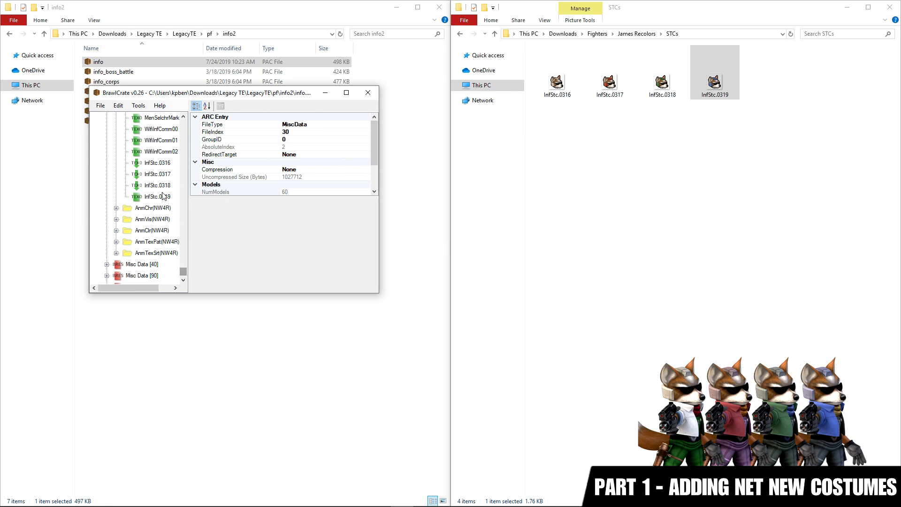
{"action": "left_click", "coordinate": [155, 164]}
{"action": "key", "text": "Down"}
{"action": "key", "text": "Down"}
{"action": "key", "text": "Down"}
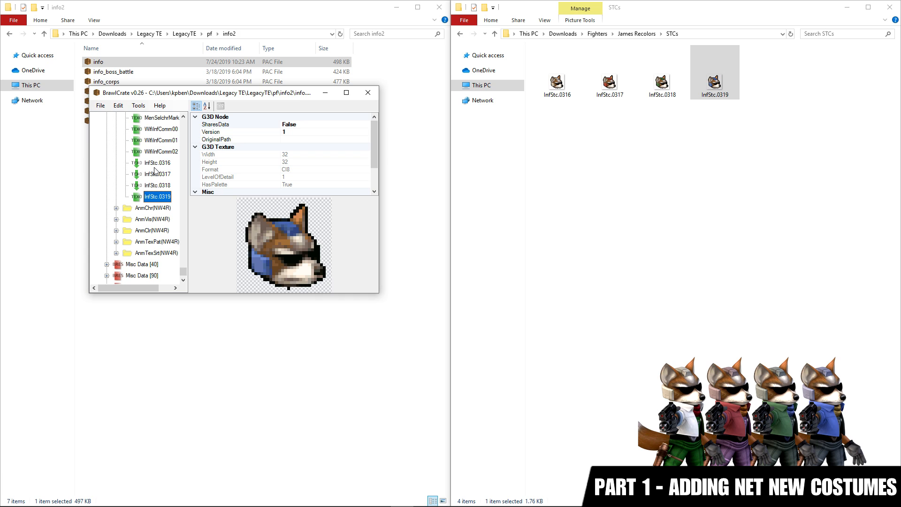
Generate PAT0 animations from InfStc.0316 and InfStc.0317, replacing the existing InfStockface_TopN__0 each time
{"action": "right_click", "coordinate": [156, 166]}
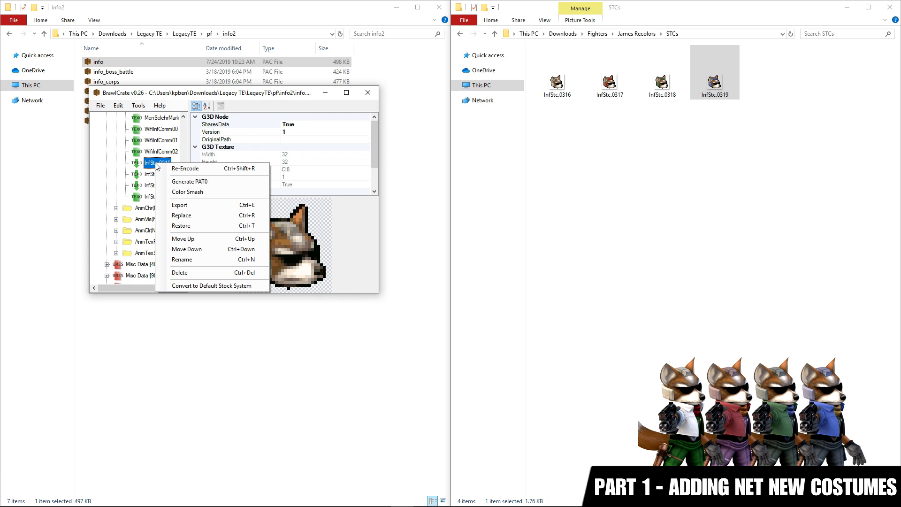
{"action": "left_click", "coordinate": [188, 181]}
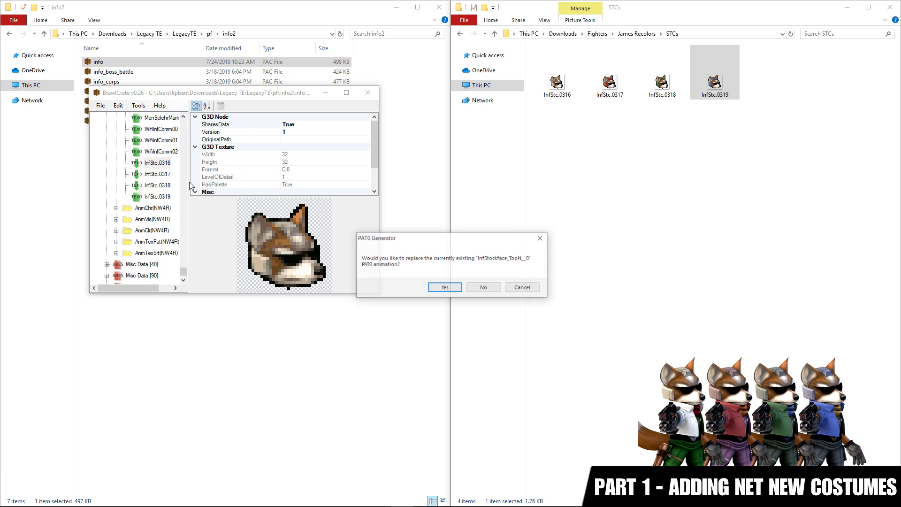
{"action": "left_click", "coordinate": [444, 288]}
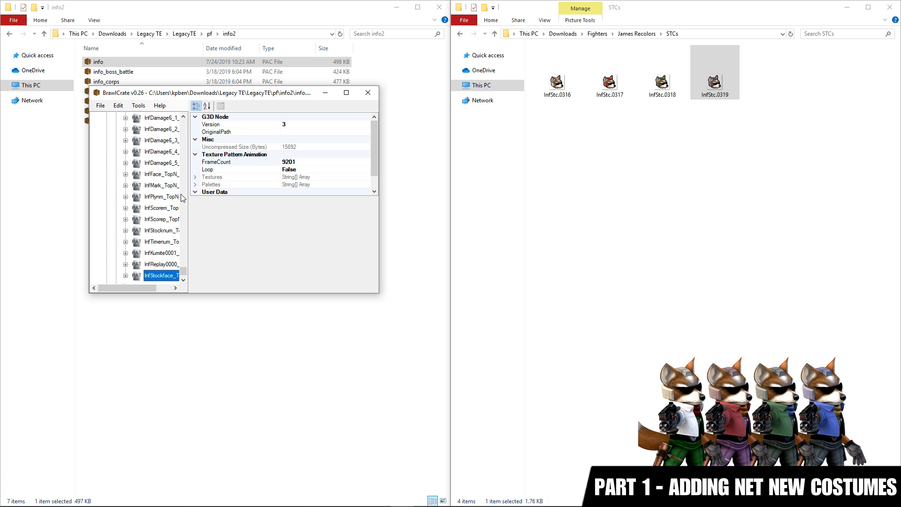
{"action": "scroll", "coordinate": [178, 268], "scroll_direction": "up", "scroll_amount": 8}
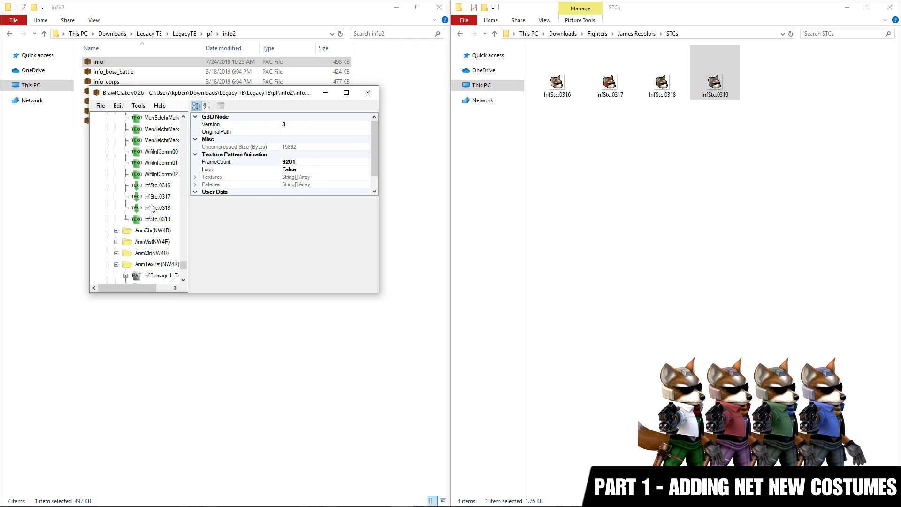
{"action": "right_click", "coordinate": [155, 196]}
{"action": "left_click", "coordinate": [180, 209]}
{"action": "left_click", "coordinate": [431, 290]}
Generate PAT0 animations from InfStc.0318 and InfStc.0319, replacing the existing InfStockface_TopN__0 each time
{"action": "scroll", "coordinate": [155, 211], "scroll_direction": "up", "scroll_amount": 8}
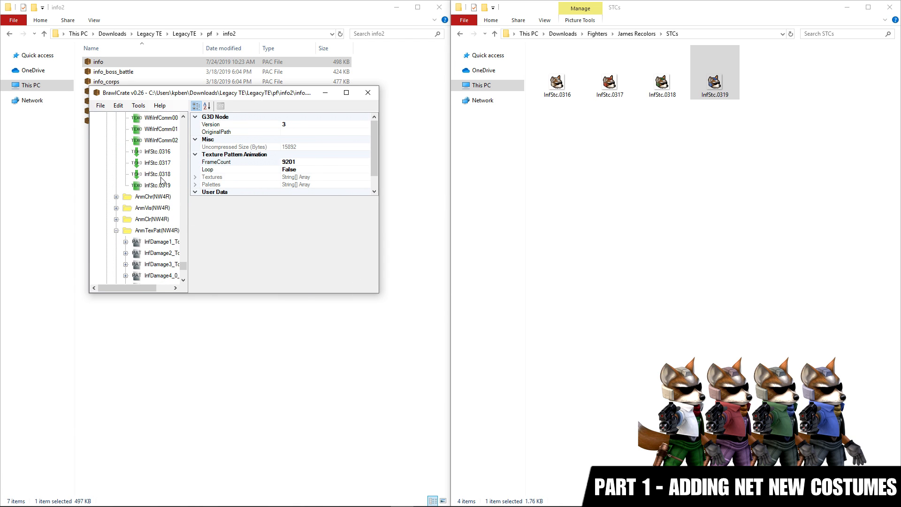
{"action": "right_click", "coordinate": [157, 174]}
{"action": "left_click", "coordinate": [183, 187]}
{"action": "left_click", "coordinate": [445, 287]}
{"action": "right_click", "coordinate": [158, 185]}
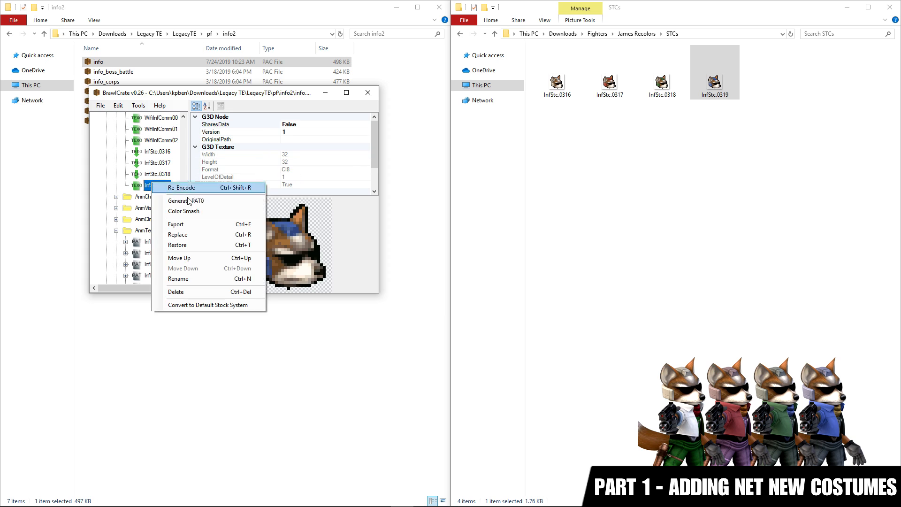
{"action": "left_click", "coordinate": [184, 198]}
{"action": "left_click", "coordinate": [441, 287]}
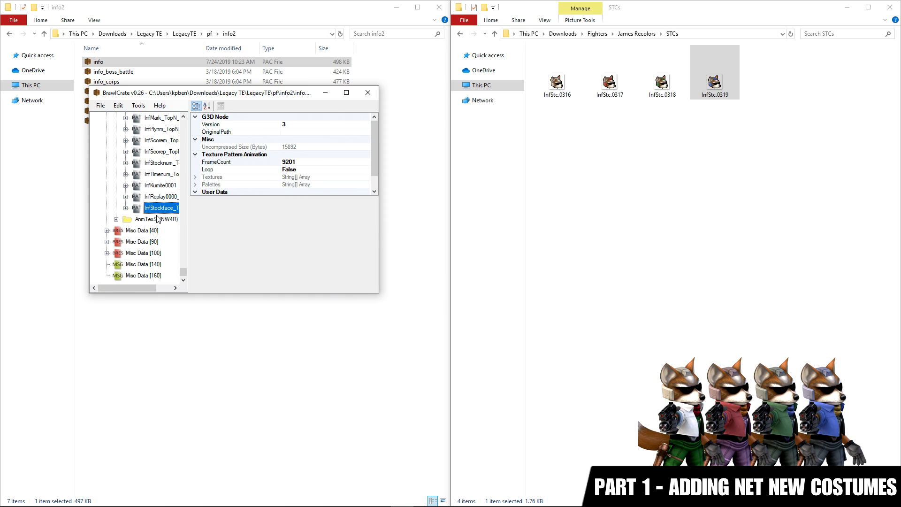
Export the InfStockface_TopN__0 animation as an NW4R Texture Pattern (.pat0) file under its own name
{"action": "left_click_drag", "start_coordinate": [140, 288], "coordinate": [175, 291]}
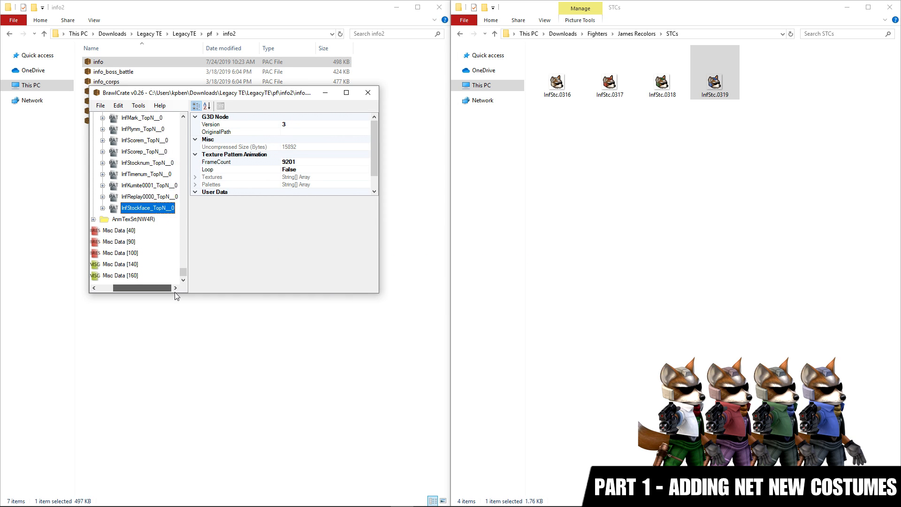
{"action": "right_click", "coordinate": [165, 214]}
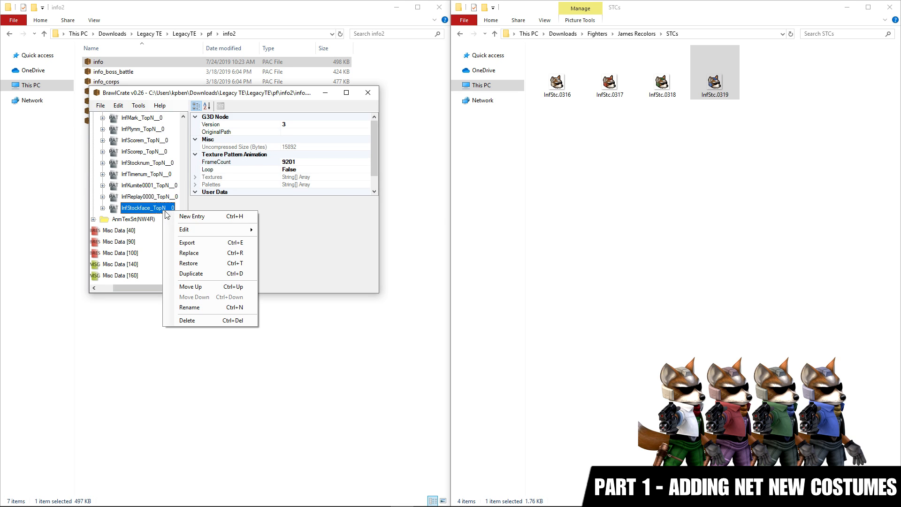
{"action": "left_click", "coordinate": [199, 243]}
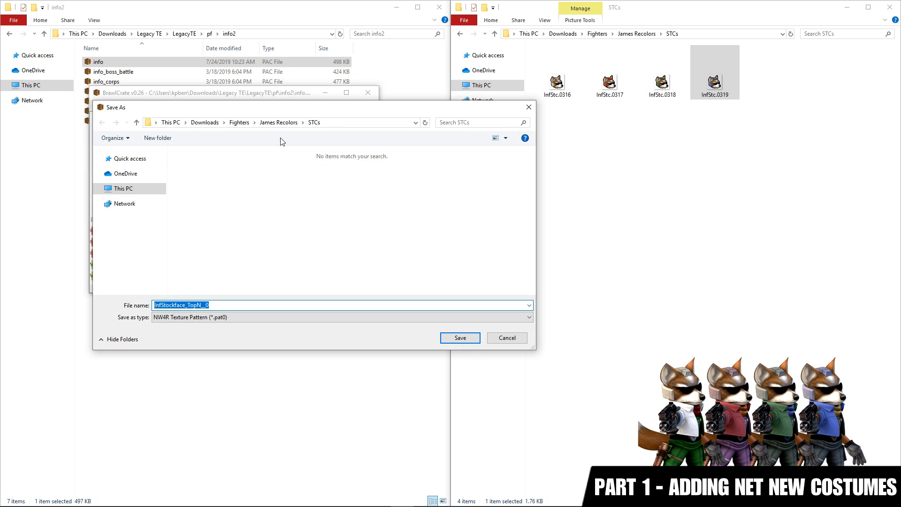
{"action": "left_click", "coordinate": [460, 338]}
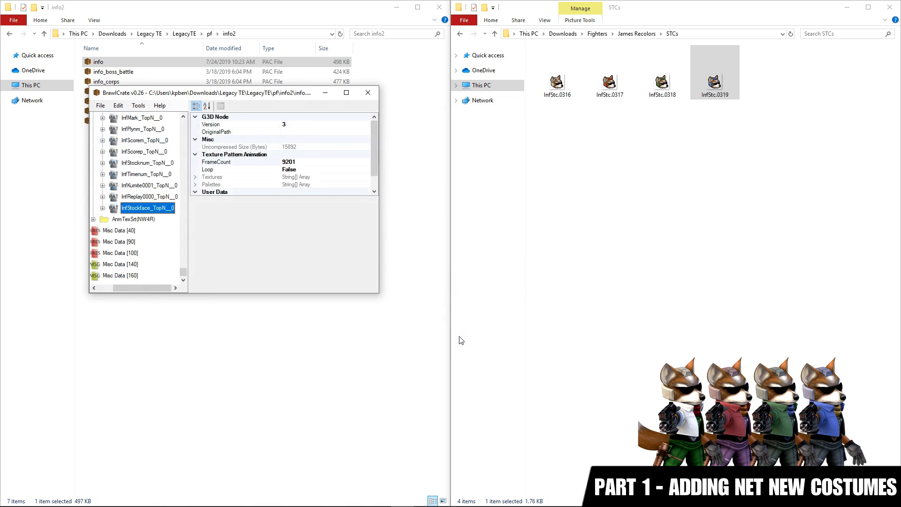
Save the edited info.pac file and close it
{"action": "left_click", "coordinate": [101, 107]}
{"action": "left_click", "coordinate": [109, 140]}
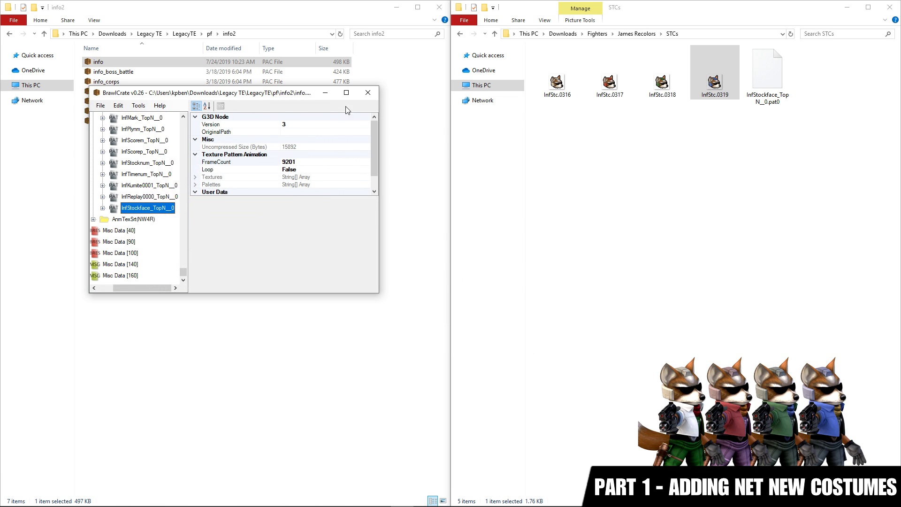
{"action": "left_click", "coordinate": [368, 92]}
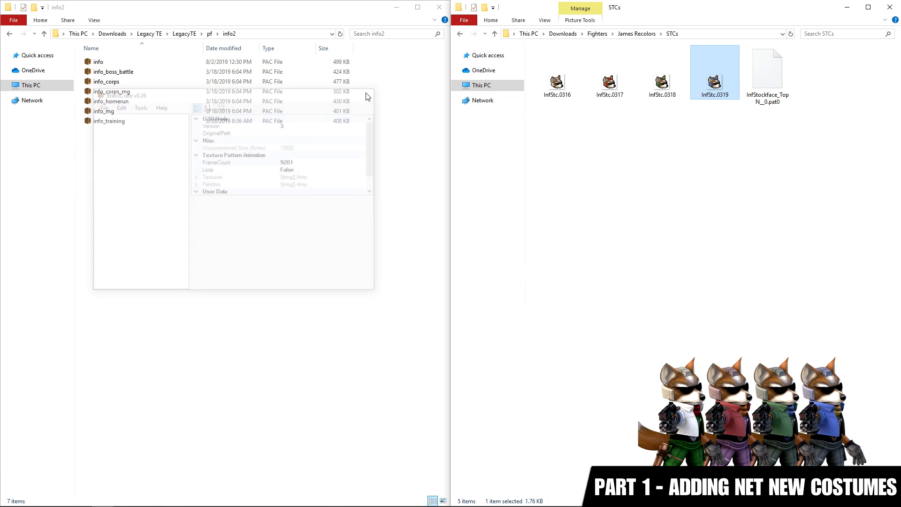
Open STGRESULT from the pf/stage/melee folder and expand Misc Data [120] in ARC 2
{"action": "left_click", "coordinate": [209, 34]}
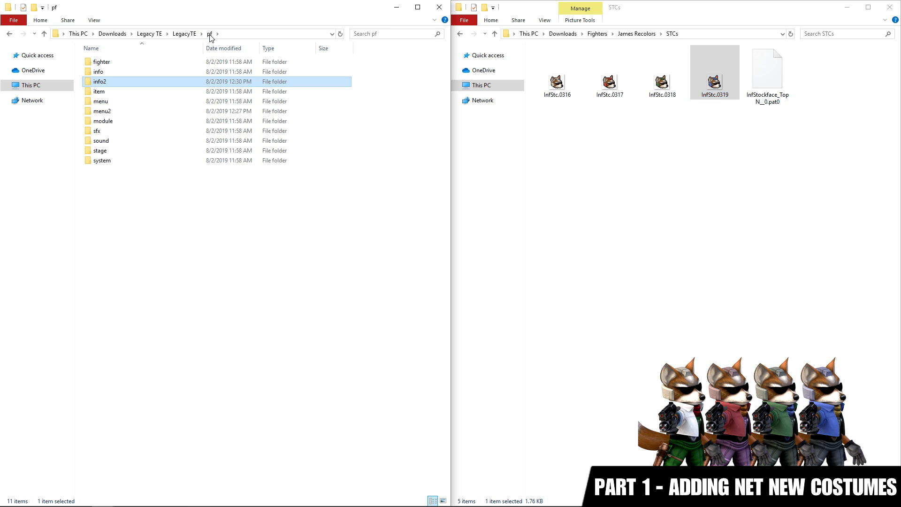
{"action": "double_click", "coordinate": [173, 150]}
{"action": "double_click", "coordinate": [148, 63]}
{"action": "type", "text": "stgr"}
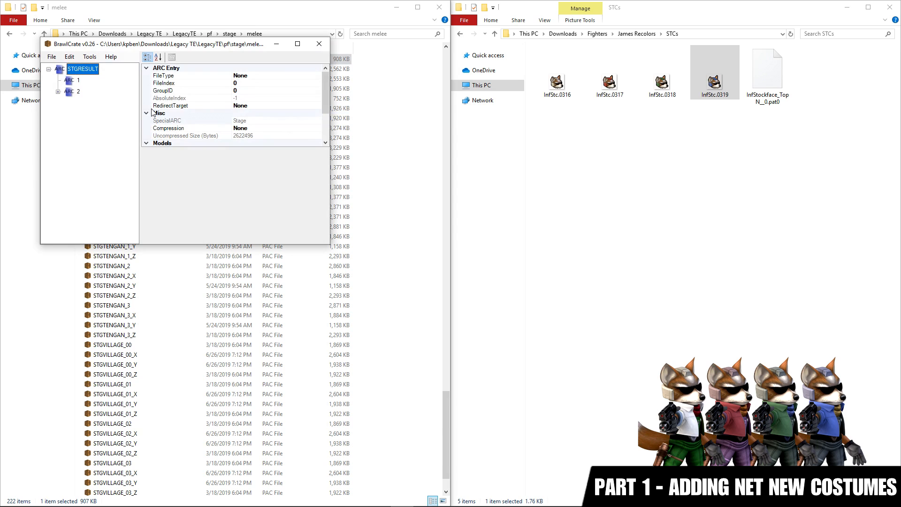
{"action": "left_click", "coordinate": [58, 91]}
{"action": "scroll", "coordinate": [61, 113], "scroll_direction": "down", "scroll_amount": 5}
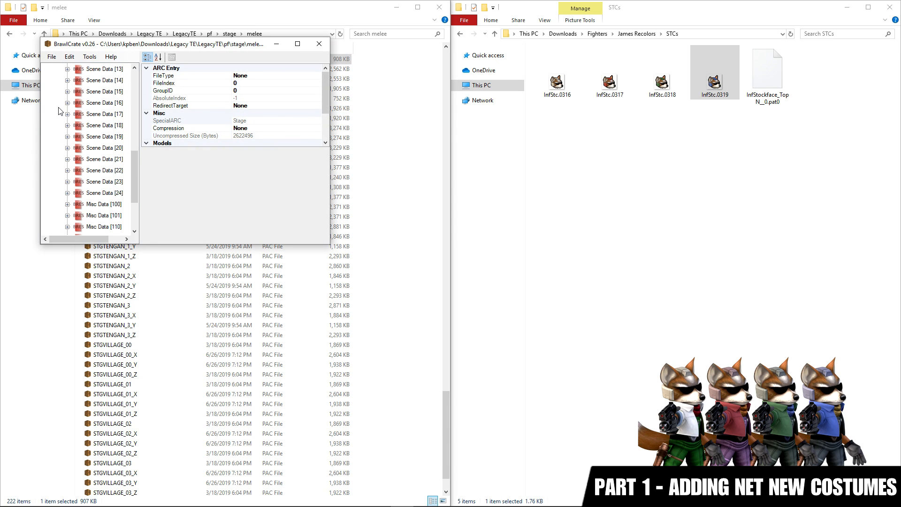
{"action": "left_click", "coordinate": [67, 159]}
{"action": "left_click", "coordinate": [76, 182]}
{"action": "scroll", "coordinate": [96, 167], "scroll_direction": "up", "scroll_amount": 2}
{"action": "left_click", "coordinate": [107, 150]}
{"action": "left_click", "coordinate": [102, 114]}
Import InfStc.0316 to InfStc.0319 into Misc Data [120] as color smashable textures, sending them through the color smash tool
{"action": "right_click", "coordinate": [100, 115]}
{"action": "mouse_move", "coordinate": [177, 132]}
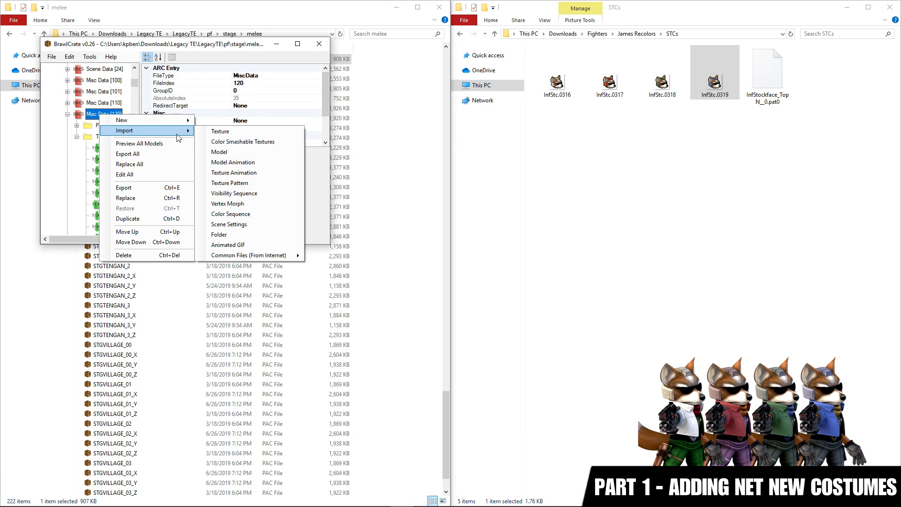
{"action": "left_click", "coordinate": [227, 141]}
{"action": "left_click_drag", "start_coordinate": [152, 141], "coordinate": [331, 99]}
{"action": "left_click", "coordinate": [410, 288]}
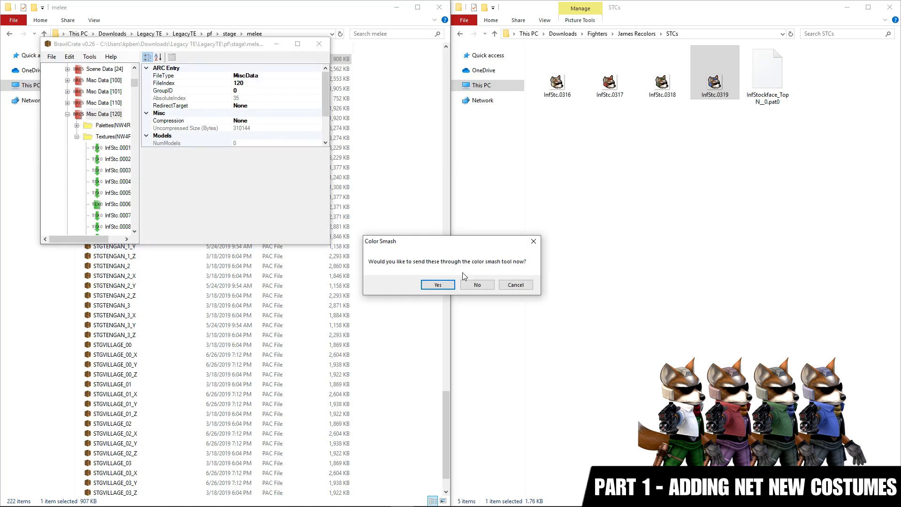
{"action": "left_click", "coordinate": [438, 285]}
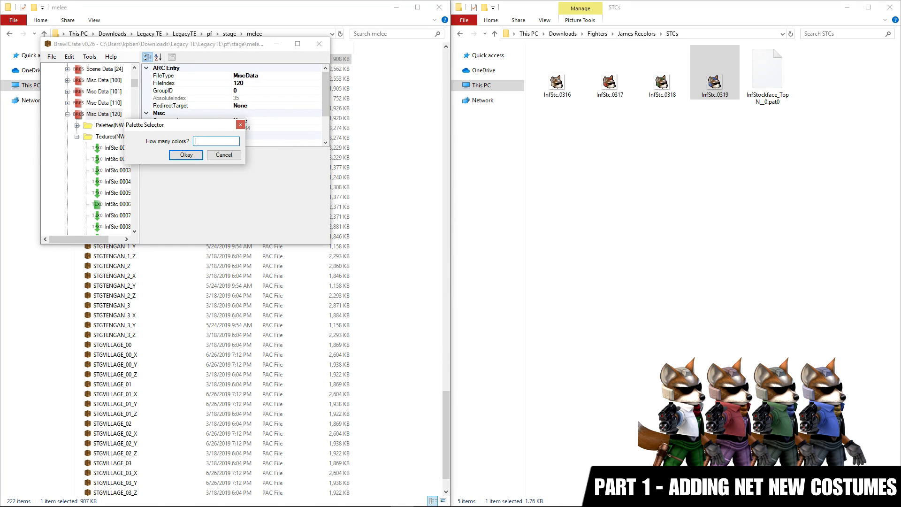
{"action": "left_click", "coordinate": [187, 155]}
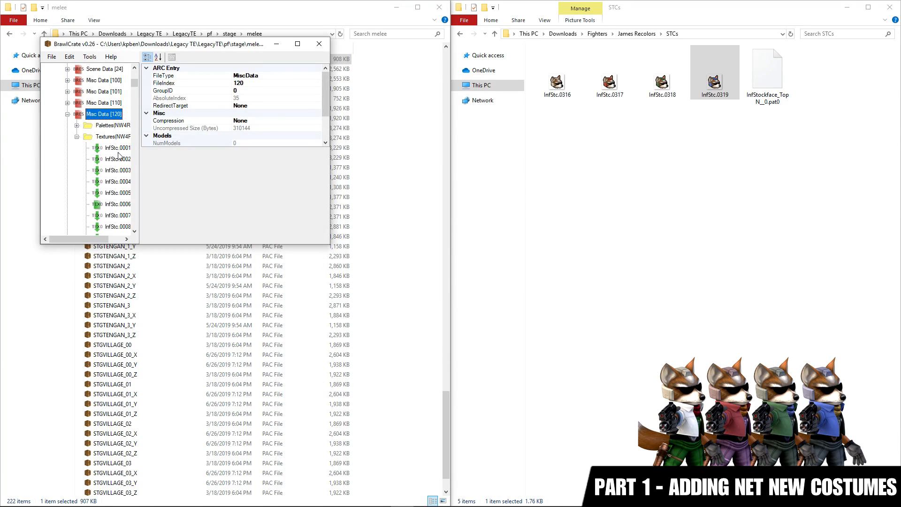
Replace InfStockface_TopN__0 in Misc Data [110]'s AnmTexPat folder with the exported InfStockface_TopN__0.pat0 file
{"action": "scroll", "coordinate": [99, 168], "scroll_direction": "up", "scroll_amount": 1}
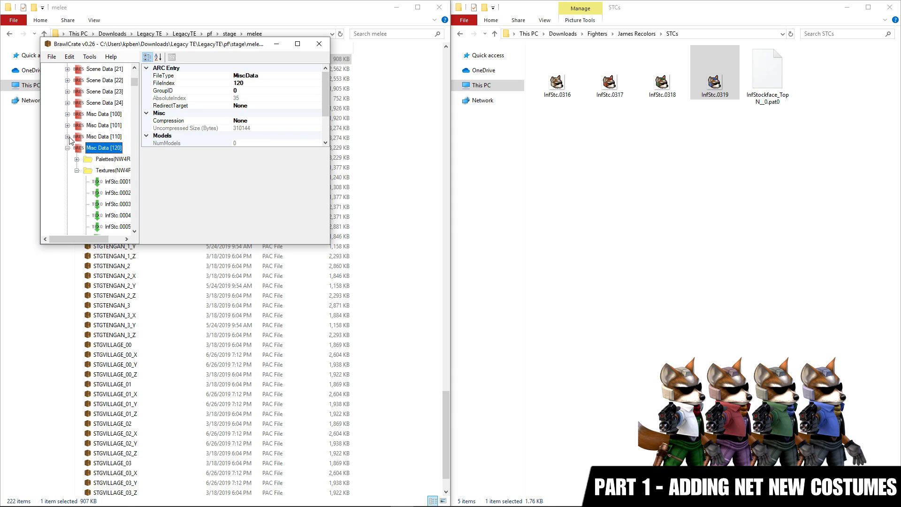
{"action": "left_click", "coordinate": [67, 137]}
{"action": "scroll", "coordinate": [74, 136], "scroll_direction": "down", "scroll_amount": 1}
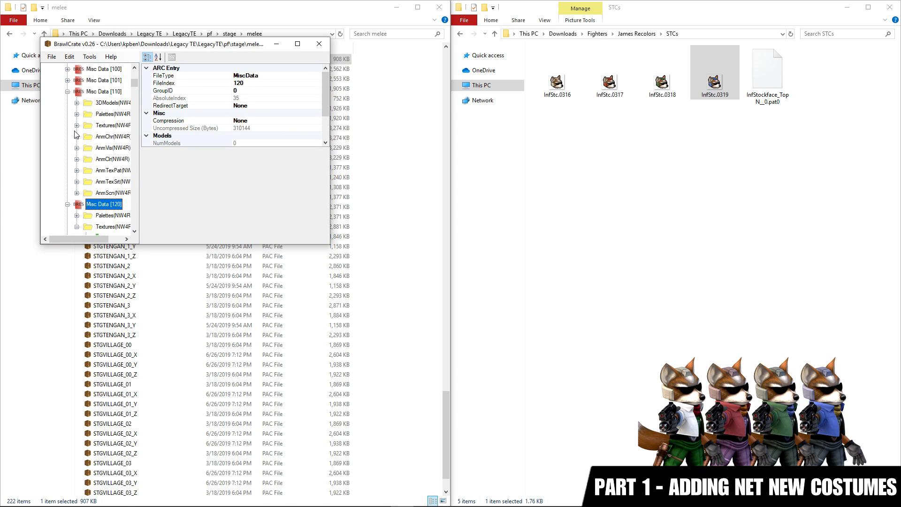
{"action": "left_click", "coordinate": [77, 171]}
{"action": "left_click_drag", "start_coordinate": [74, 236], "coordinate": [95, 236]}
{"action": "scroll", "coordinate": [96, 197], "scroll_direction": "down", "scroll_amount": 1}
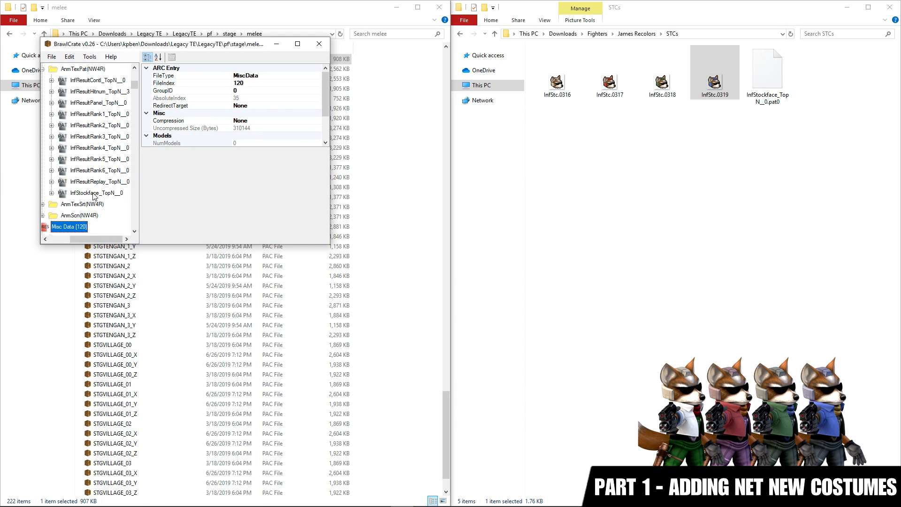
{"action": "right_click", "coordinate": [94, 194]}
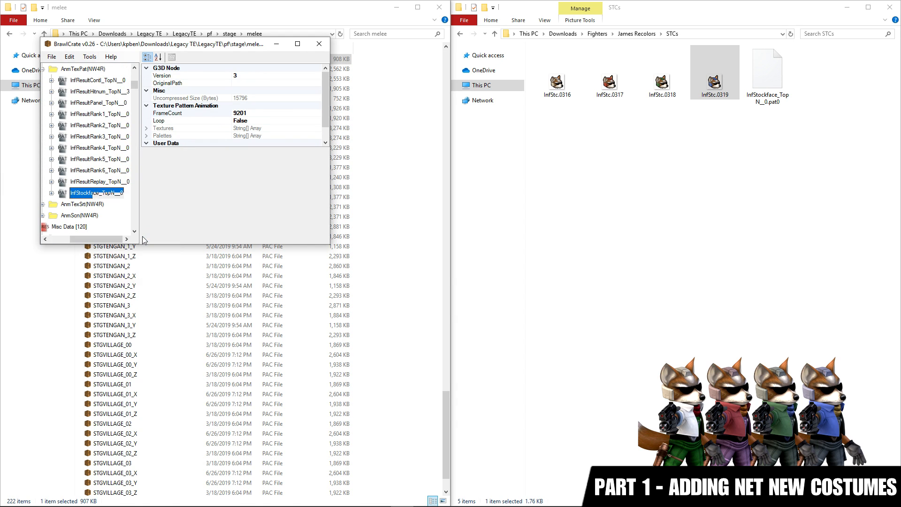
{"action": "left_click", "coordinate": [143, 236]}
{"action": "double_click", "coordinate": [156, 154]}
Check the imported textures InfStc.0316 to InfStc.0319 in Misc Data [120] and save STGRESULT
{"action": "left_click_drag", "start_coordinate": [103, 239], "coordinate": [80, 239]}
{"action": "scroll", "coordinate": [93, 192], "scroll_direction": "down", "scroll_amount": 15}
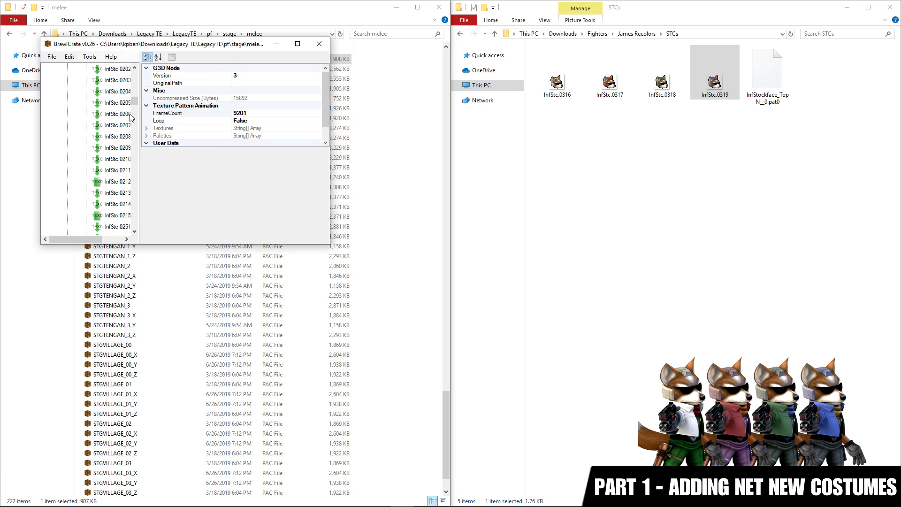
{"action": "left_click_drag", "start_coordinate": [135, 101], "coordinate": [137, 227]}
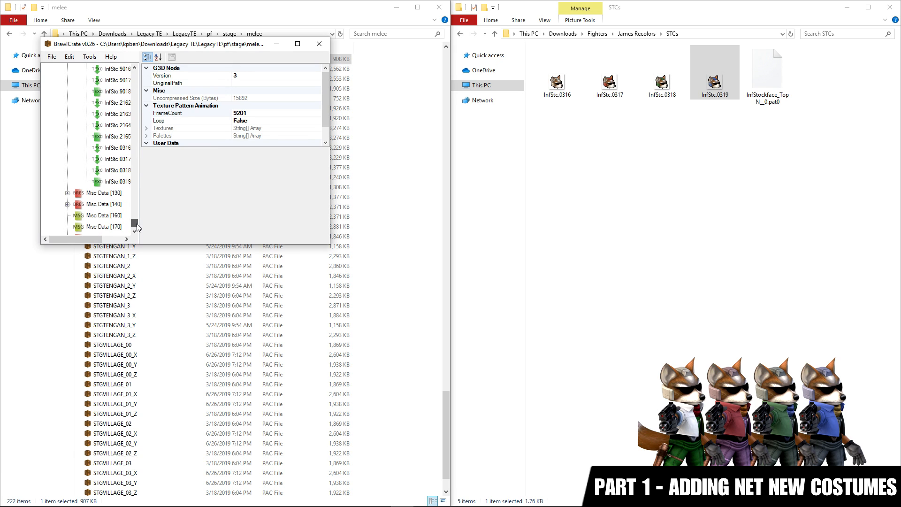
{"action": "left_click", "coordinate": [111, 127]}
{"action": "key", "text": "Down"}
{"action": "key", "text": "Down"}
{"action": "key", "text": "Down"}
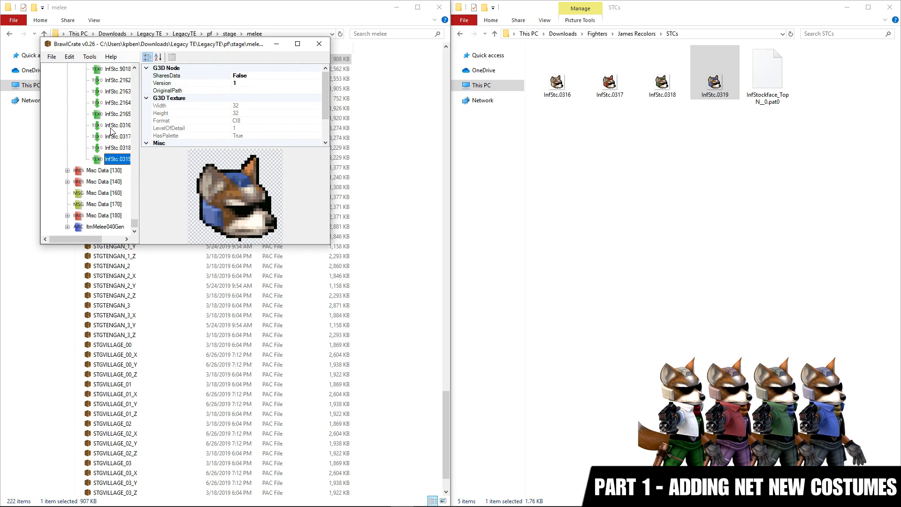
{"action": "left_click", "coordinate": [51, 56]}
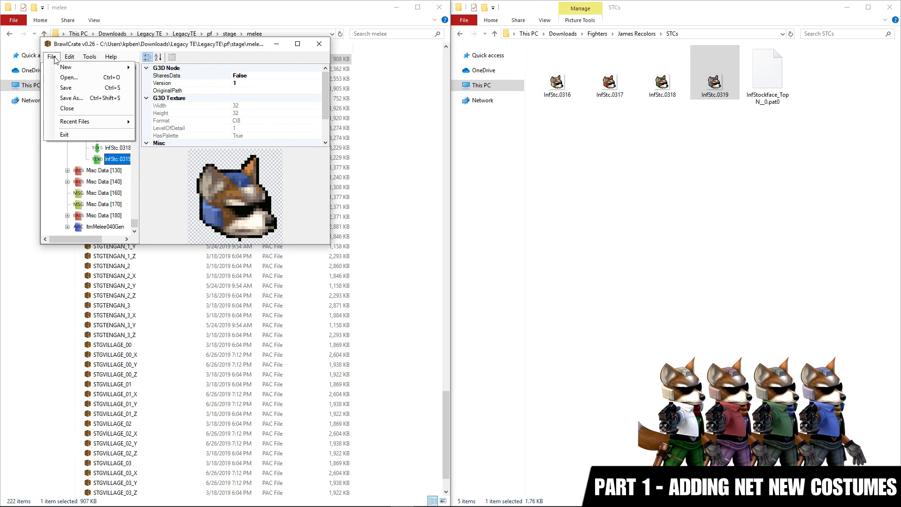
{"action": "left_click", "coordinate": [69, 91]}
Export Misc Data [120] under its own name to the STCs folder and close STGRESULT
{"action": "scroll", "coordinate": [107, 161], "scroll_direction": "up", "scroll_amount": 5}
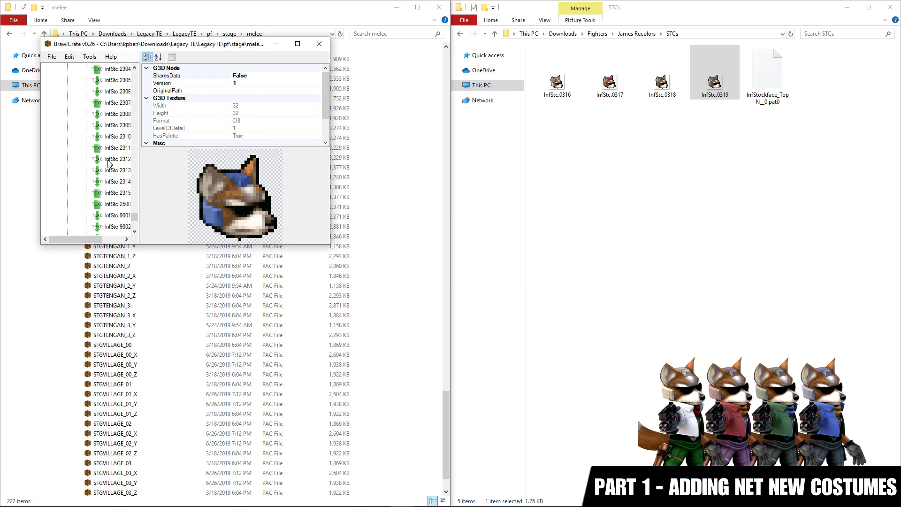
{"action": "left_click_drag", "start_coordinate": [135, 209], "coordinate": [135, 92]}
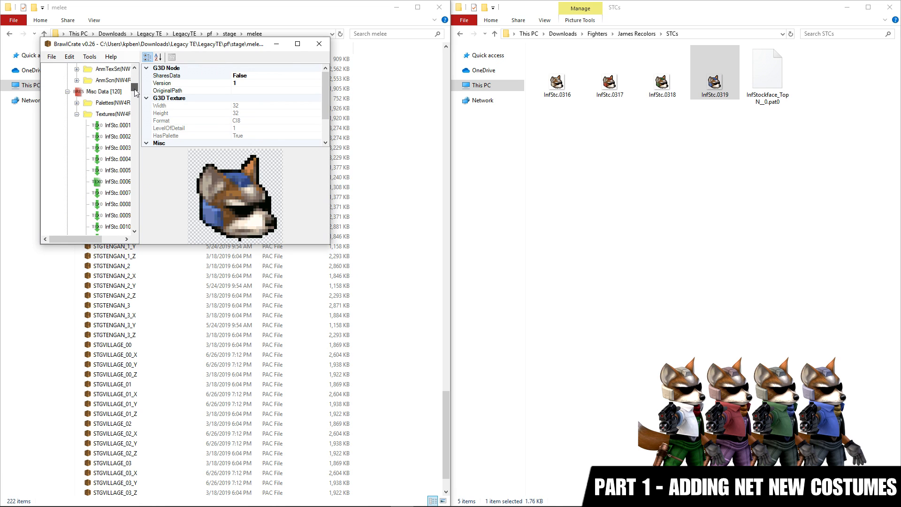
{"action": "right_click", "coordinate": [104, 91]}
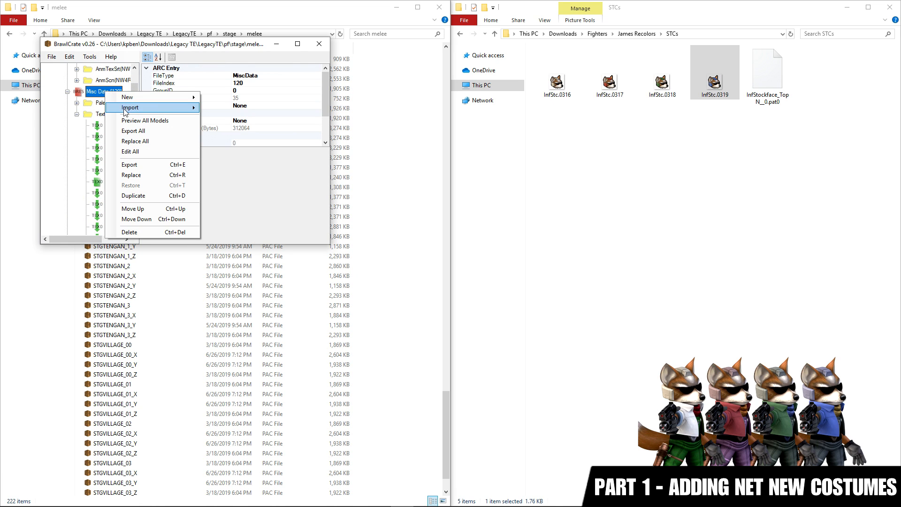
{"action": "left_click", "coordinate": [130, 165]}
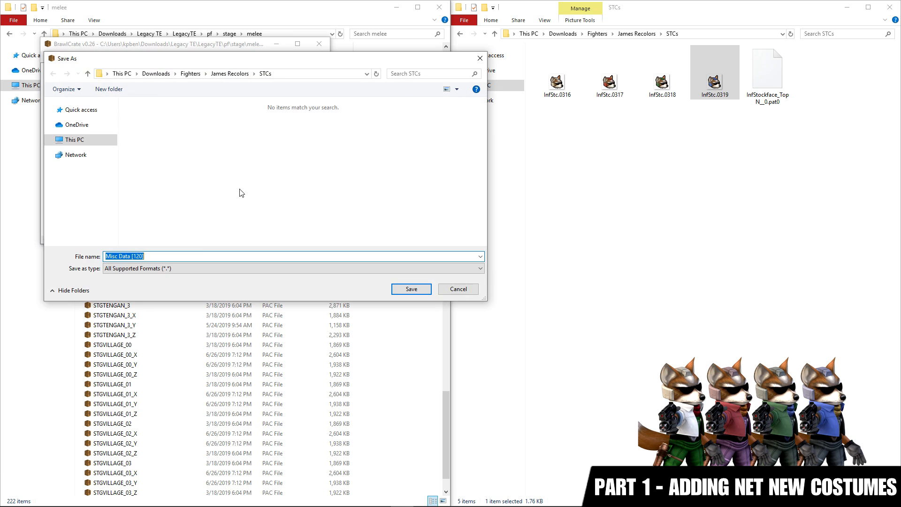
{"action": "left_click", "coordinate": [411, 289]}
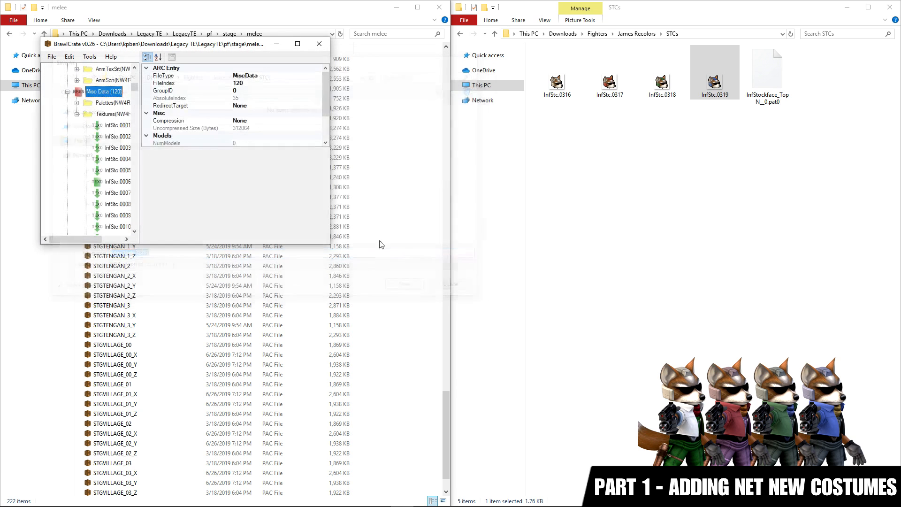
{"action": "left_click", "coordinate": [321, 45]}
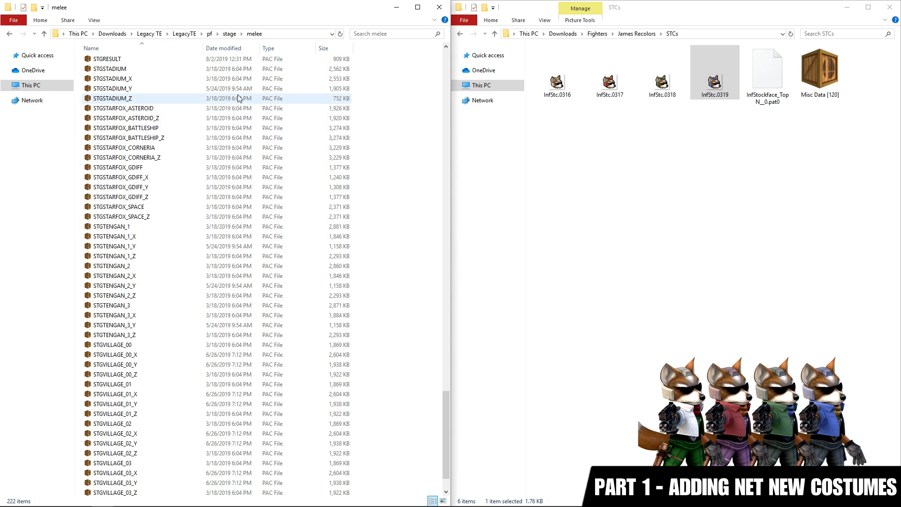
Copy the file name of StockFaceTex in the pf/menu/common folder
{"action": "left_click", "coordinate": [210, 34]}
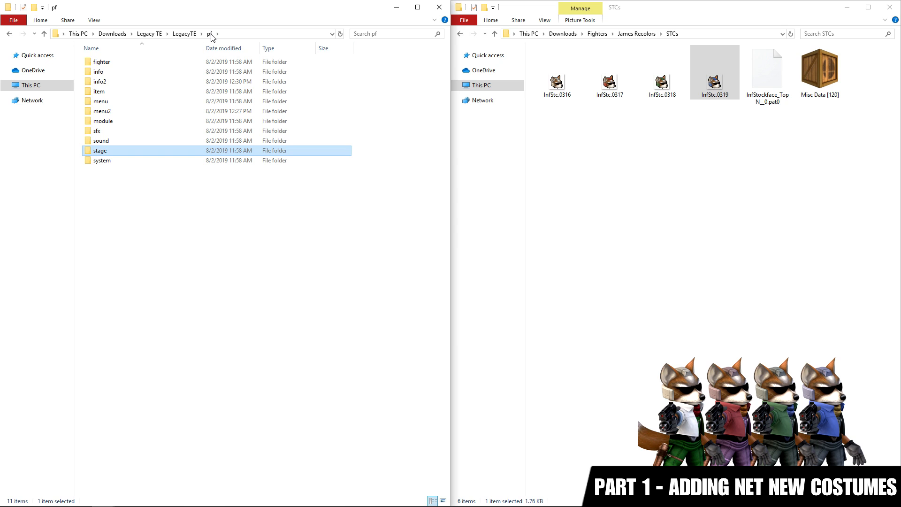
{"action": "double_click", "coordinate": [158, 101]}
{"action": "double_click", "coordinate": [147, 83]}
{"action": "left_click", "coordinate": [126, 73]}
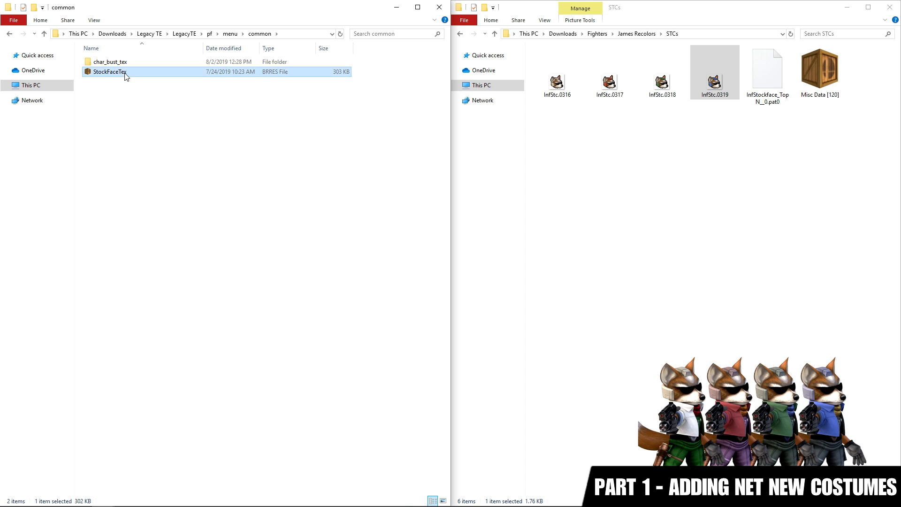
{"action": "right_click", "coordinate": [125, 74]}
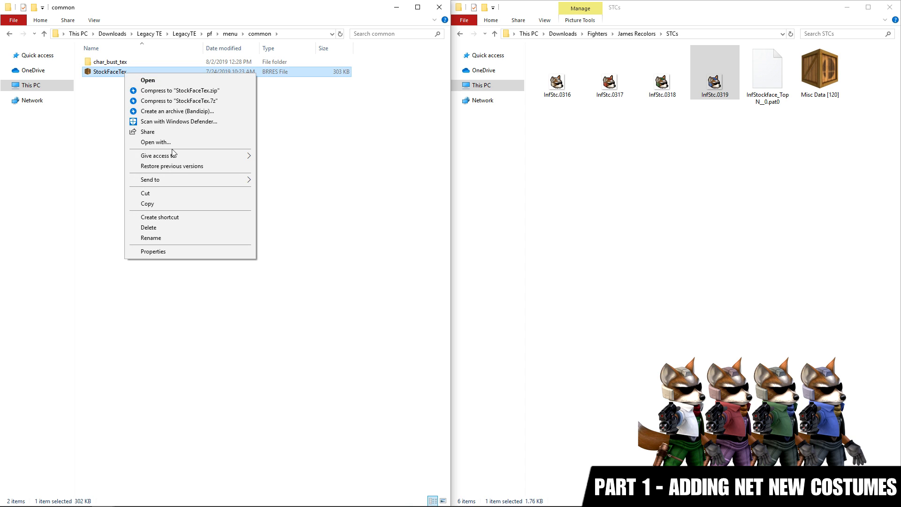
{"action": "left_click", "coordinate": [175, 239]}
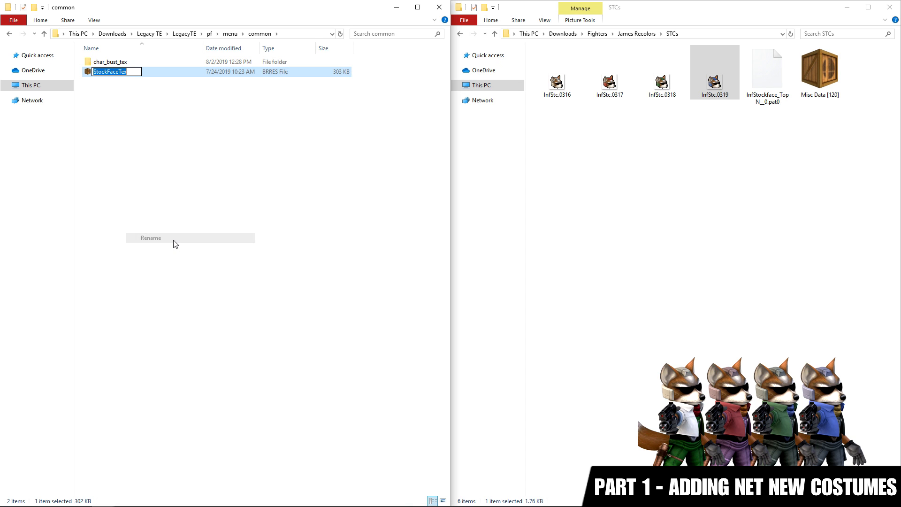
{"action": "right_click", "coordinate": [115, 74]}
{"action": "left_click", "coordinate": [151, 103]}
{"action": "left_click", "coordinate": [263, 122]}
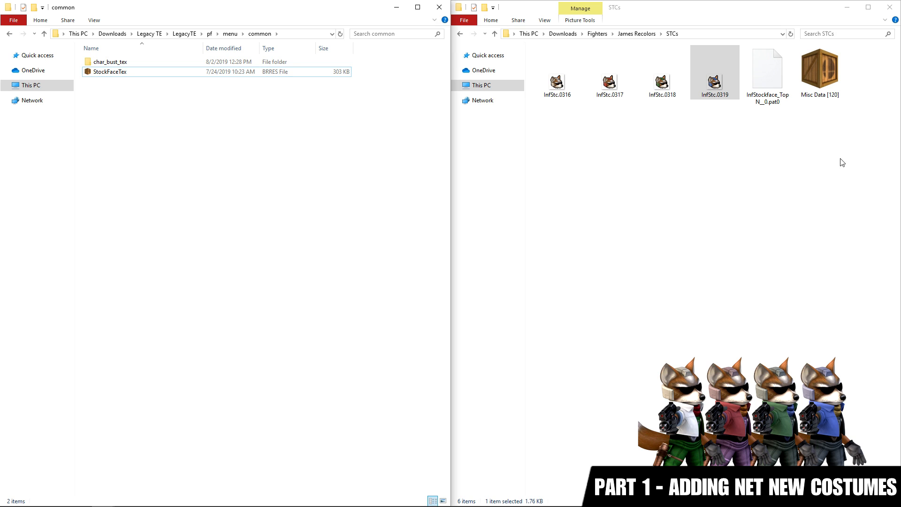
Rename the exported Misc Data [120] file as StockFaceTex and copy it into pf/menu/common, replacing the existing file
{"action": "right_click", "coordinate": [817, 89]}
{"action": "left_click", "coordinate": [824, 251]}
{"action": "key", "text": "ctrl+v"}
{"action": "key", "text": "Return"}
{"action": "left_click_drag", "start_coordinate": [817, 80], "coordinate": [269, 204]}
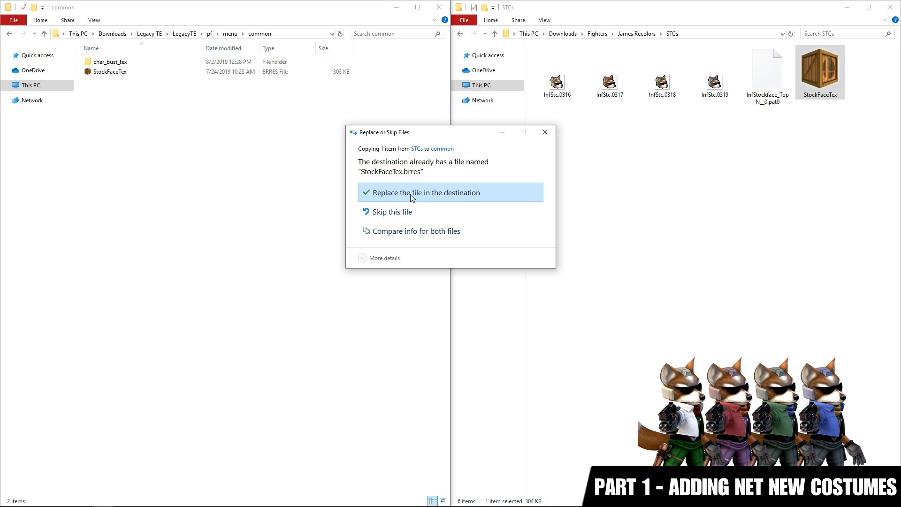
{"action": "left_click", "coordinate": [410, 193]}
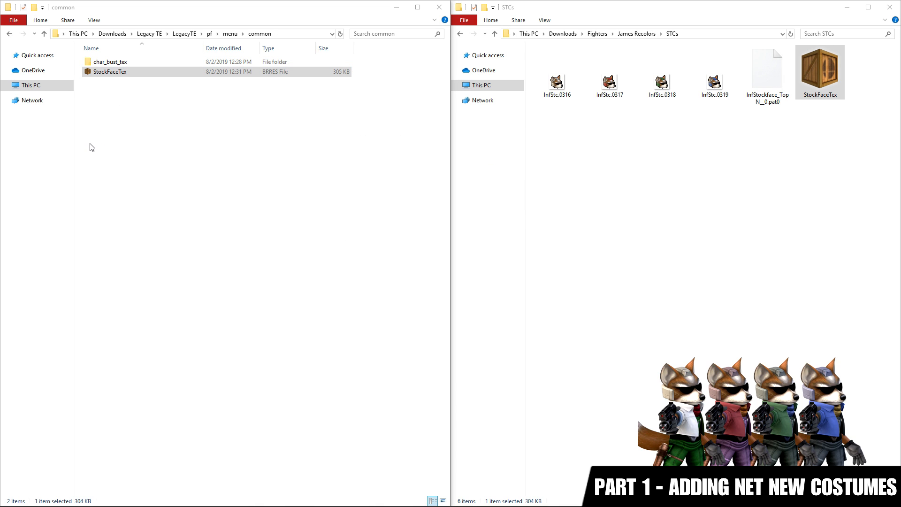
Open the replaced StockFaceTex file, check textures InfStc.0316 to InfStc.0319 at the end, and close it
{"action": "left_click", "coordinate": [131, 165]}
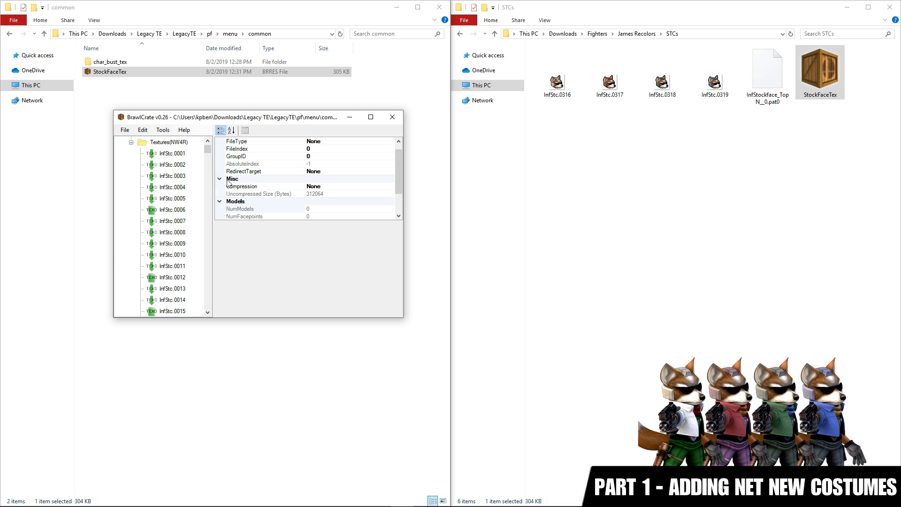
{"action": "left_click_drag", "start_coordinate": [208, 151], "coordinate": [212, 310]}
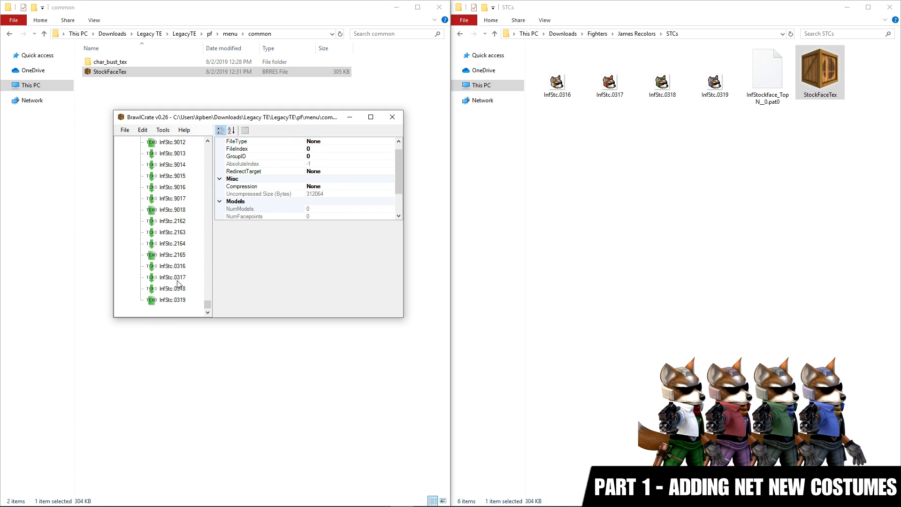
{"action": "left_click", "coordinate": [172, 272]}
{"action": "key", "text": "Down"}
{"action": "key", "text": "Down"}
{"action": "key", "text": "Down"}
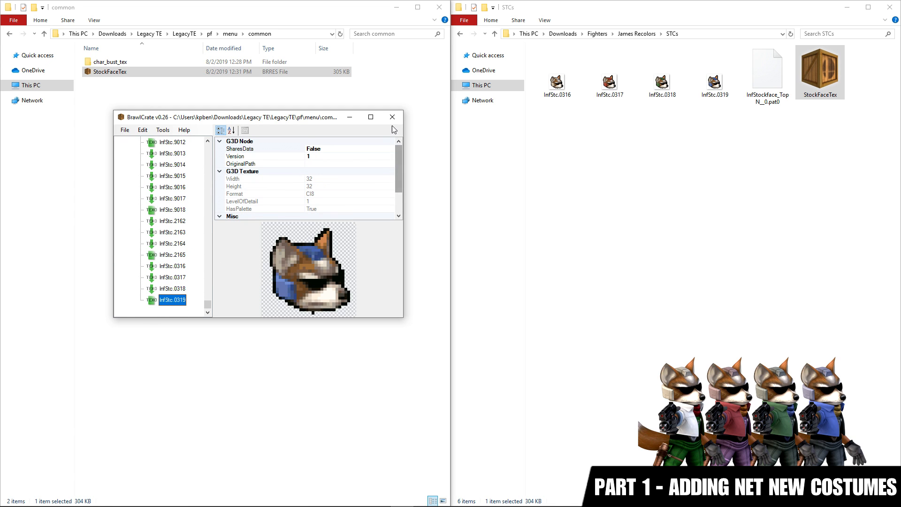
{"action": "left_click", "coordinate": [392, 122]}
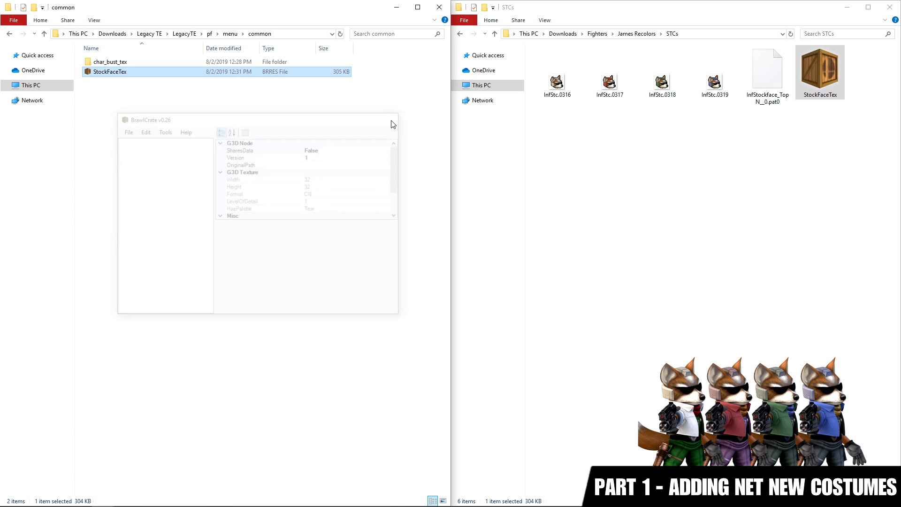
Open the sc_selcharacter file from the pf/menu2 folder
{"action": "left_click", "coordinate": [209, 34]}
{"action": "left_click", "coordinate": [177, 103]}
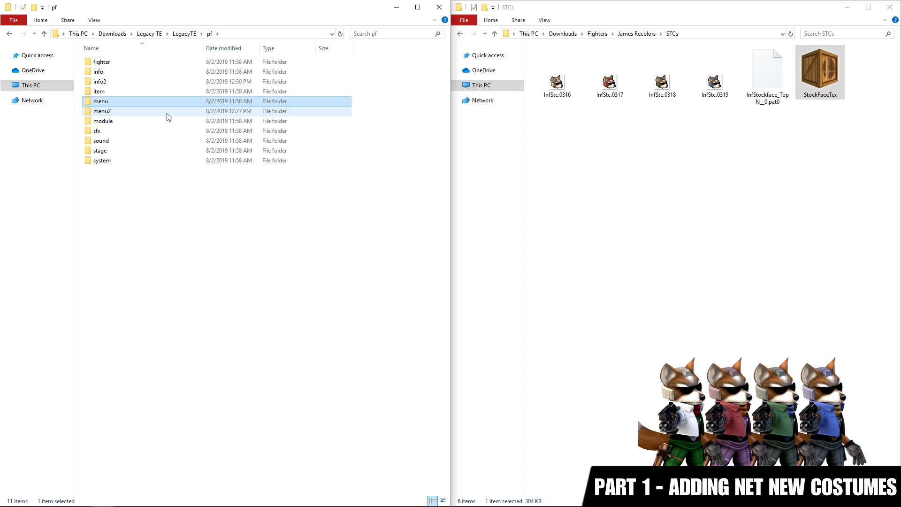
{"action": "key", "text": "Return"}
{"action": "left_click", "coordinate": [158, 97]}
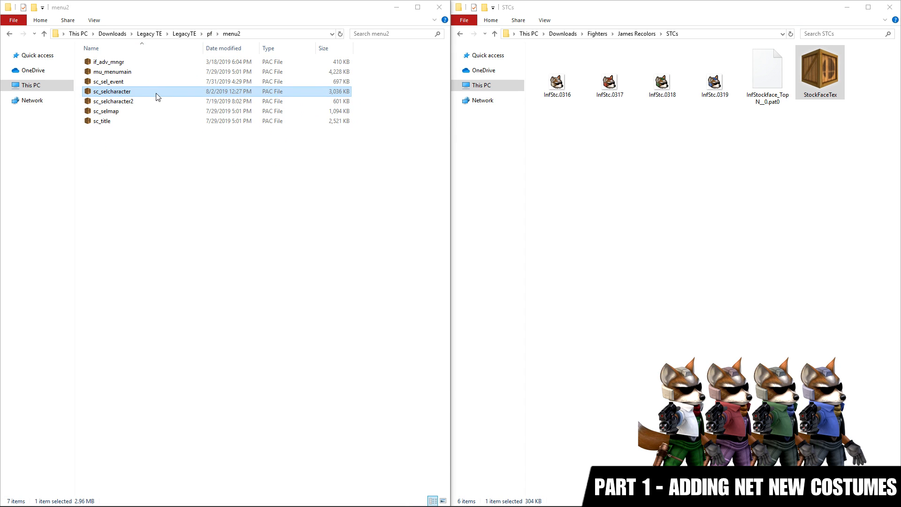
{"action": "double_click", "coordinate": [188, 91]}
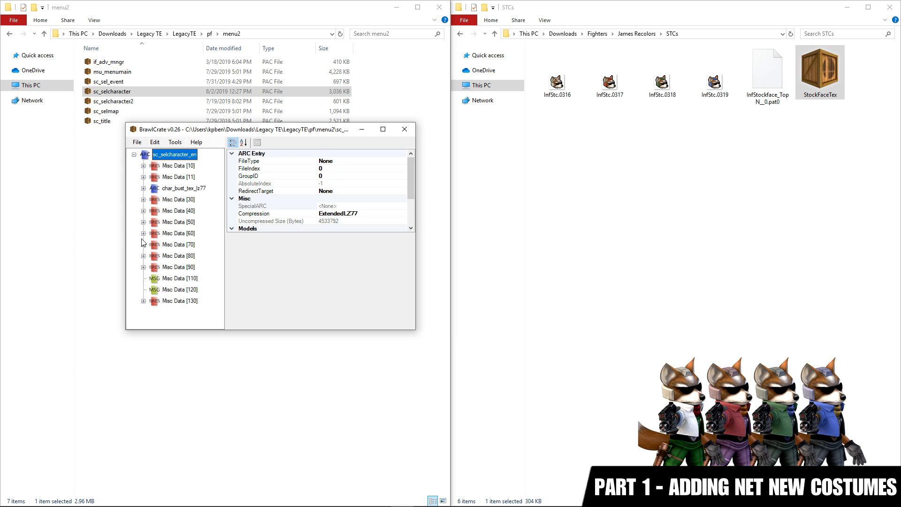
Replace Misc Data [90] in sc_selcharacter with StockFaceTex from the STCs folder
{"action": "left_click", "coordinate": [143, 267]}
{"action": "right_click", "coordinate": [168, 267]}
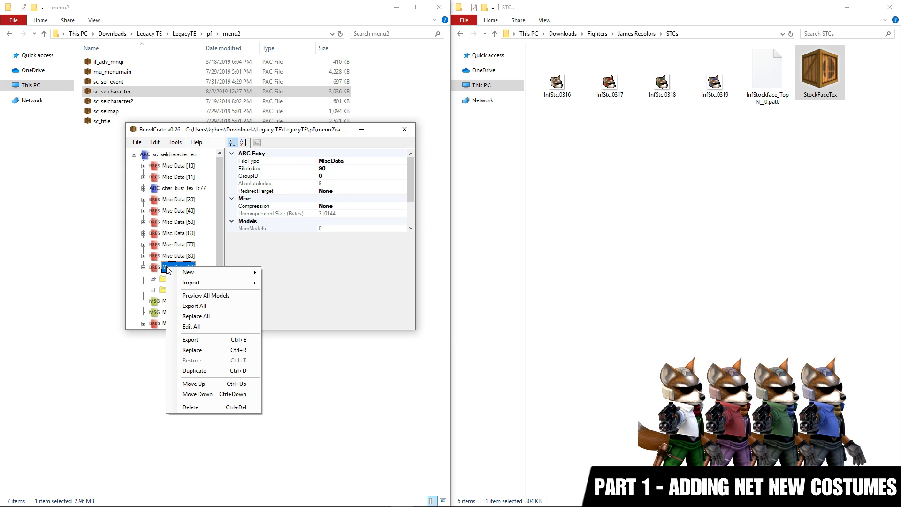
{"action": "left_click", "coordinate": [206, 350]}
{"action": "left_click", "coordinate": [244, 225]}
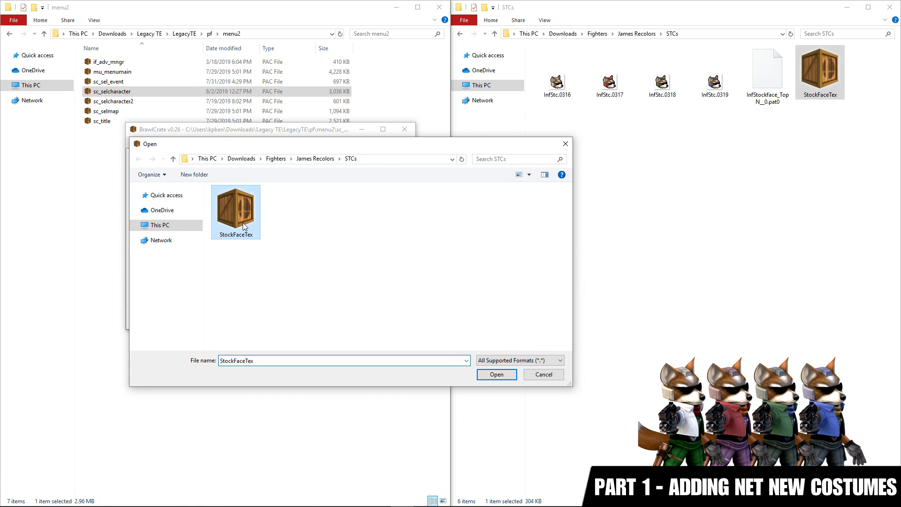
{"action": "double_click", "coordinate": [244, 226]}
Check textures InfStc.0316 to InfStc.0319 in the replaced Misc Data [90], and save and close sc_selcharacter
{"action": "left_click", "coordinate": [153, 290]}
{"action": "scroll", "coordinate": [203, 272], "scroll_direction": "down", "scroll_amount": 10}
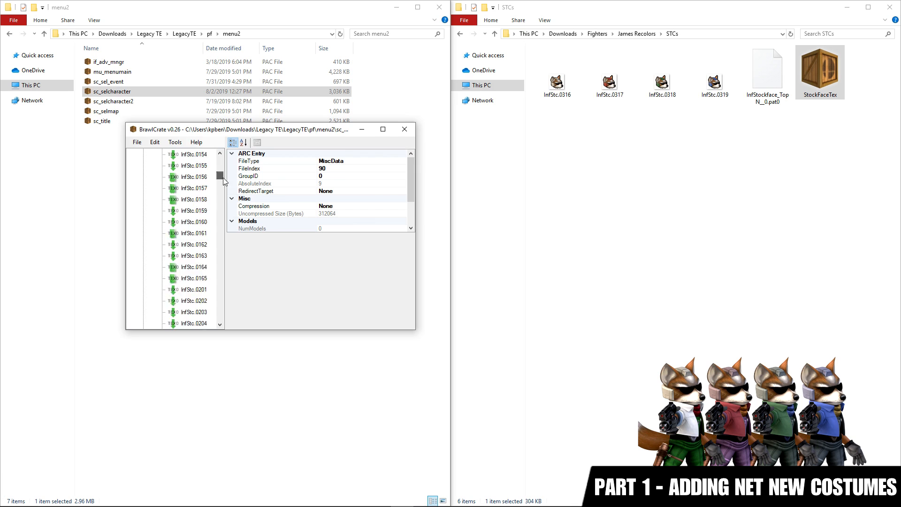
{"action": "left_click", "coordinate": [202, 268]}
{"action": "left_click", "coordinate": [194, 289]}
{"action": "left_click", "coordinate": [194, 301]}
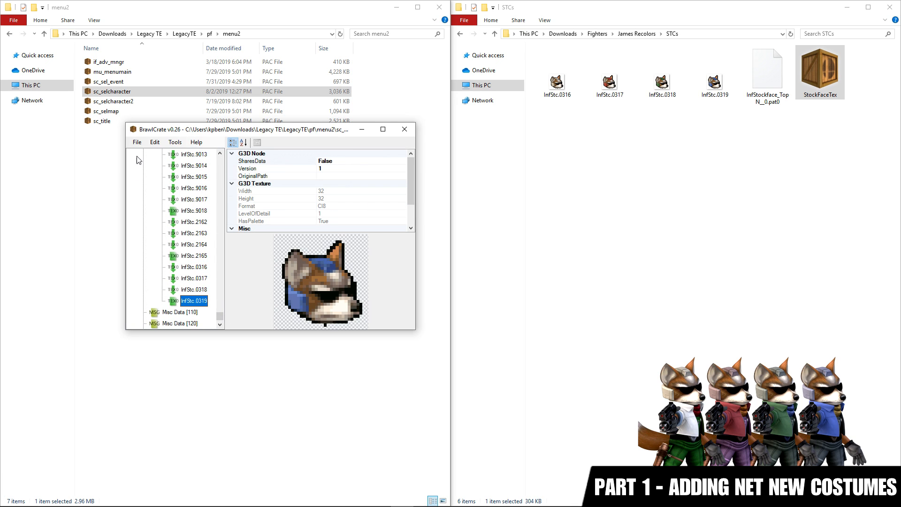
{"action": "left_click", "coordinate": [137, 141]}
{"action": "left_click", "coordinate": [151, 174]}
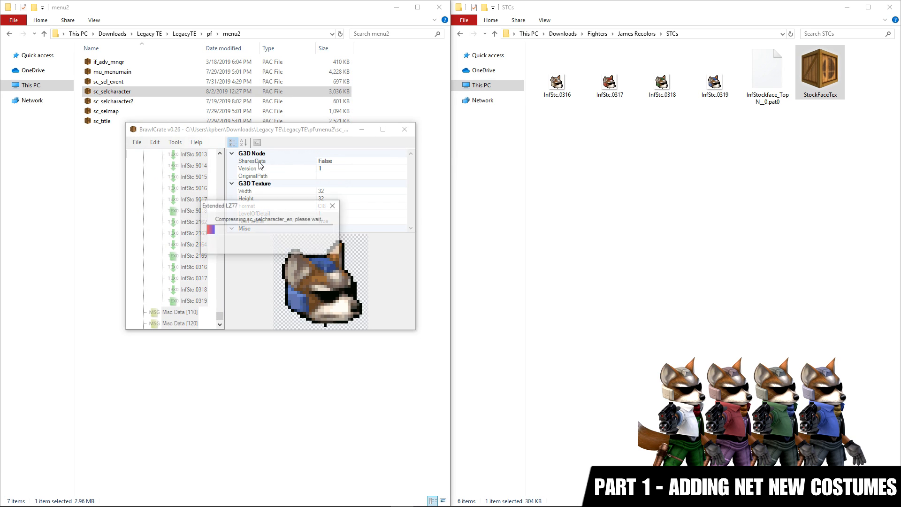
{"action": "left_click", "coordinate": [405, 130]}
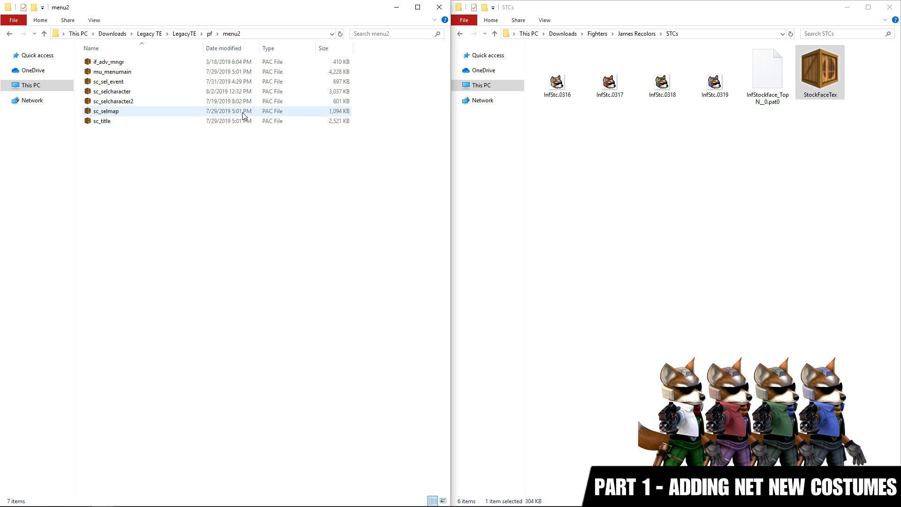
Make four copies of InfFace0315 in the pf/info/portrite folder
{"action": "left_click", "coordinate": [209, 36]}
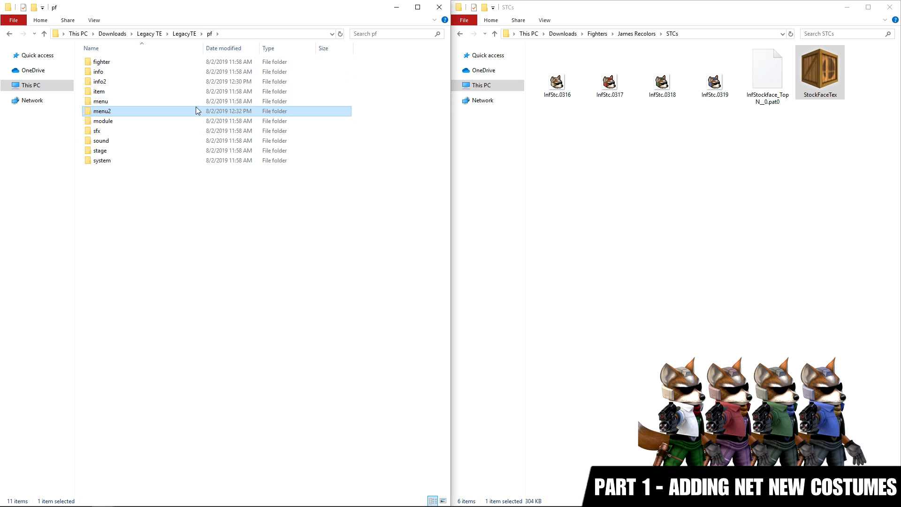
{"action": "double_click", "coordinate": [188, 72]}
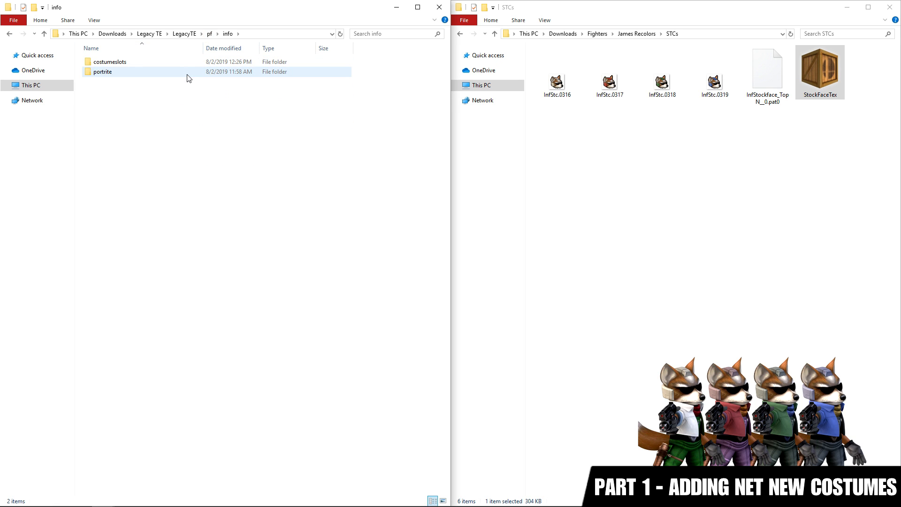
{"action": "double_click", "coordinate": [188, 74]}
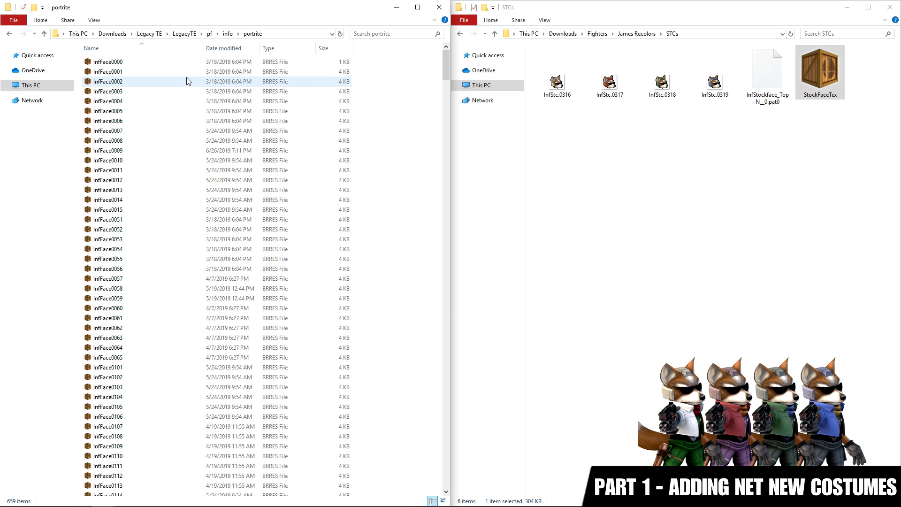
{"action": "scroll", "coordinate": [187, 78], "scroll_direction": "down", "scroll_amount": 9}
{"action": "scroll", "coordinate": [187, 80], "scroll_direction": "down", "scroll_amount": 20}
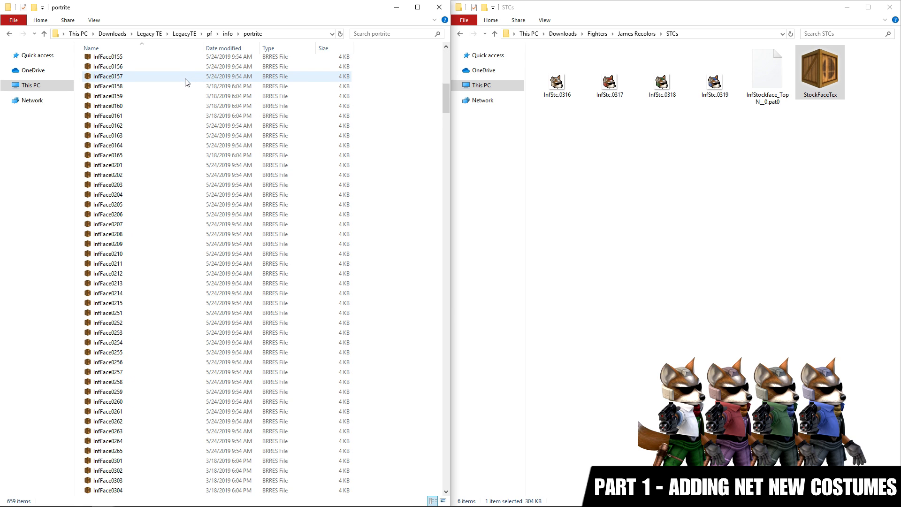
{"action": "scroll", "coordinate": [186, 87], "scroll_direction": "up", "scroll_amount": 15}
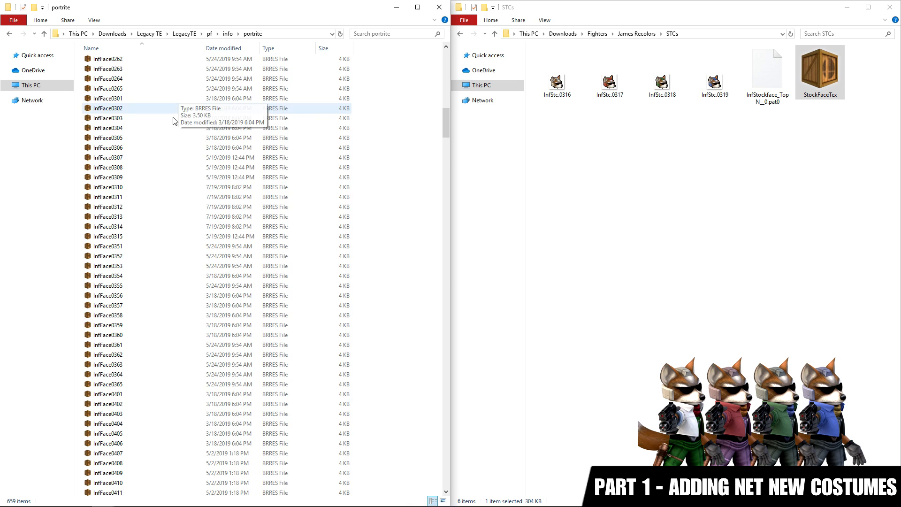
{"action": "scroll", "coordinate": [150, 207], "scroll_direction": "down", "scroll_amount": 2}
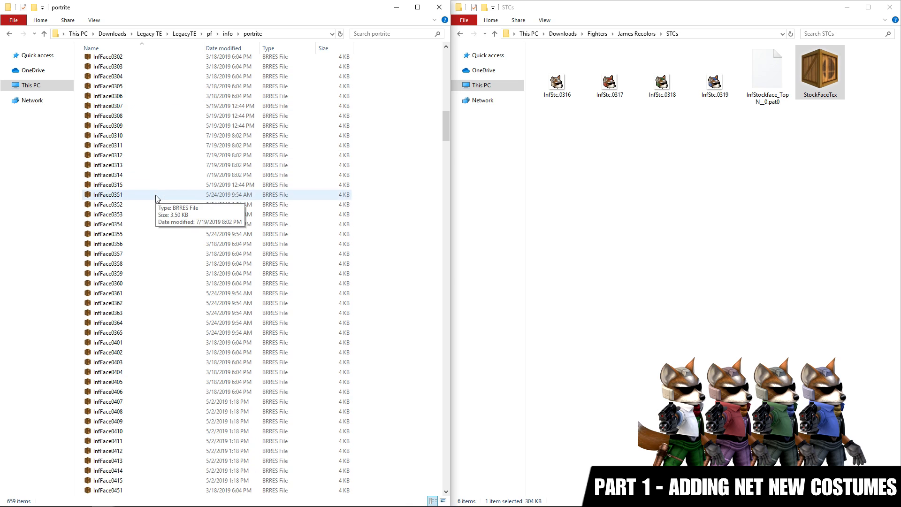
{"action": "left_click", "coordinate": [127, 187]}
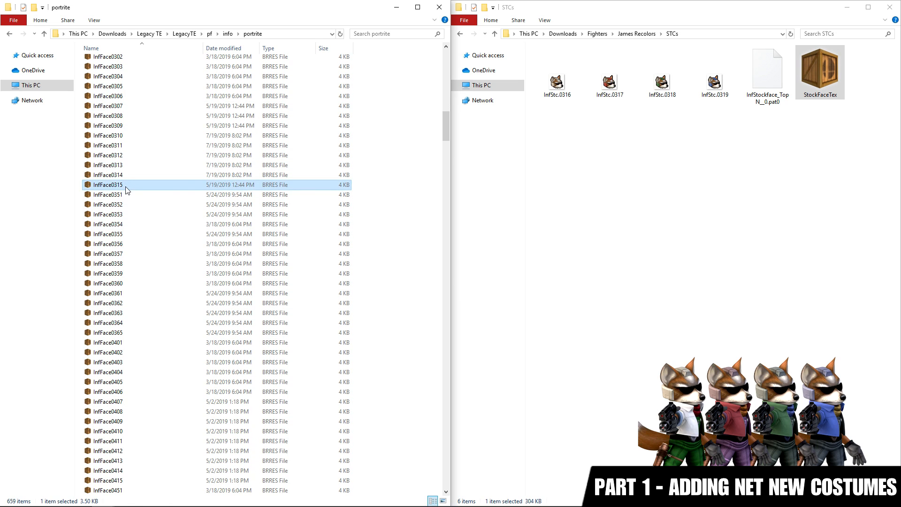
{"action": "key", "text": "ctrl+v"}
{"action": "key", "text": "ctrl+v"}
{"action": "key", "text": "ctrl+v"}
{"action": "key", "text": "ctrl+v"}
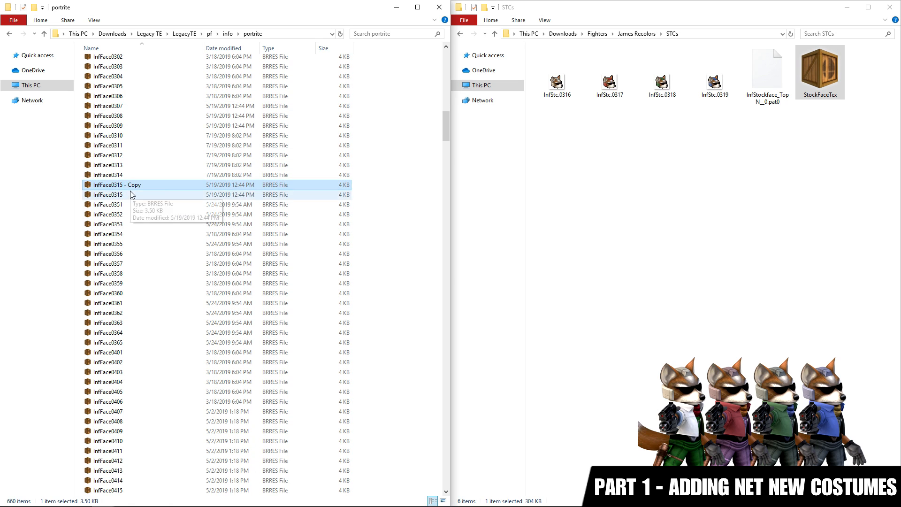
Rename the file InfFace0315 - Copy as InfFace0316
{"action": "right_click", "coordinate": [139, 216]}
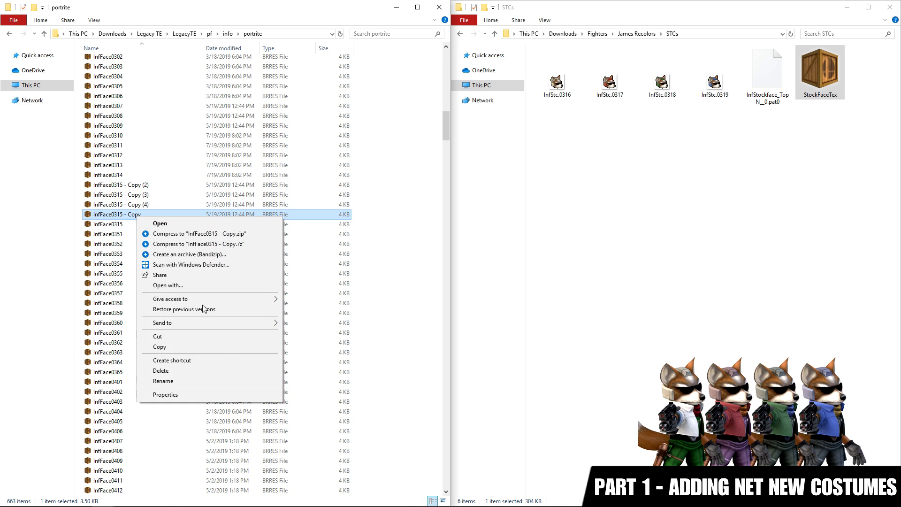
{"action": "left_click", "coordinate": [202, 380]}
{"action": "key", "text": "BackSpace"}
{"action": "key", "text": "BackSpace"}
{"action": "key", "text": "BackSpace"}
{"action": "key", "text": "BackSpace"}
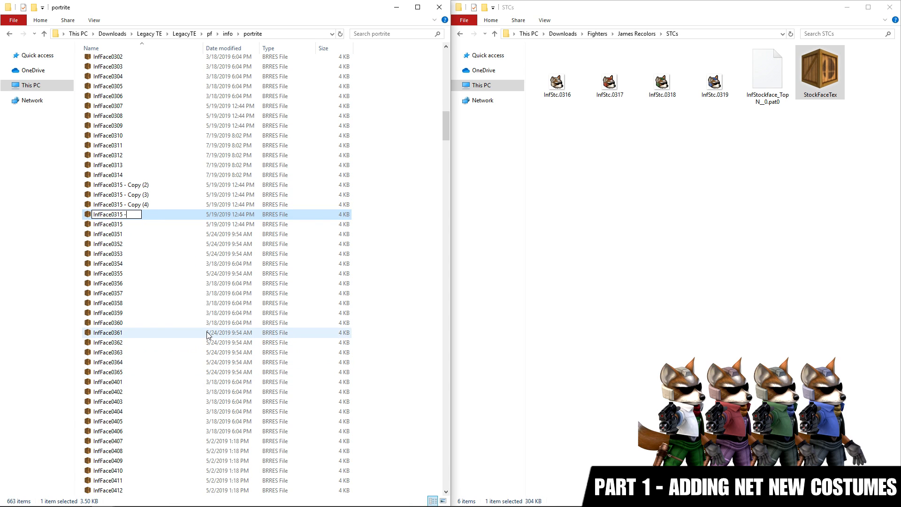
{"action": "type", "text": "6"}
{"action": "key", "text": "Return"}
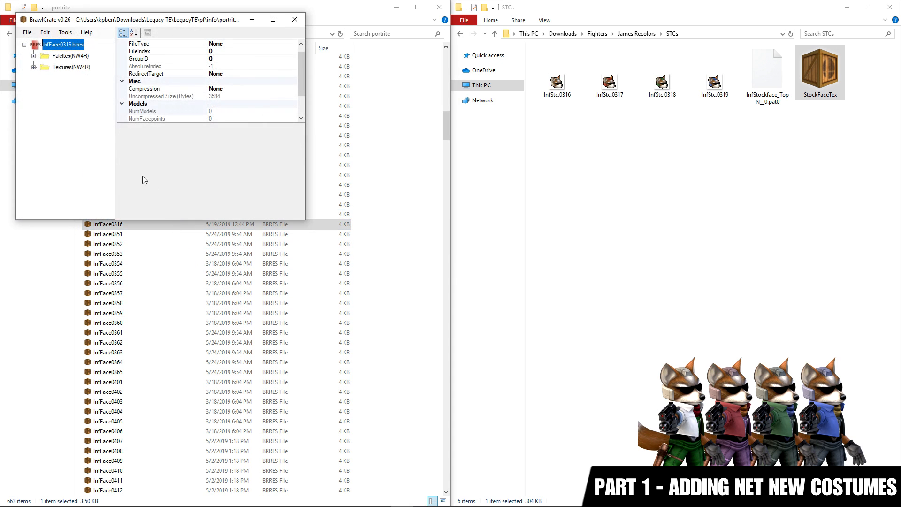
Replace the portrait texture in InfFace0316 with Default_BP from the James Recolors BPs folder, and save and close the file
{"action": "left_click", "coordinate": [34, 68]}
{"action": "left_click", "coordinate": [65, 81]}
{"action": "right_click", "coordinate": [64, 81]}
{"action": "left_click", "coordinate": [141, 131]}
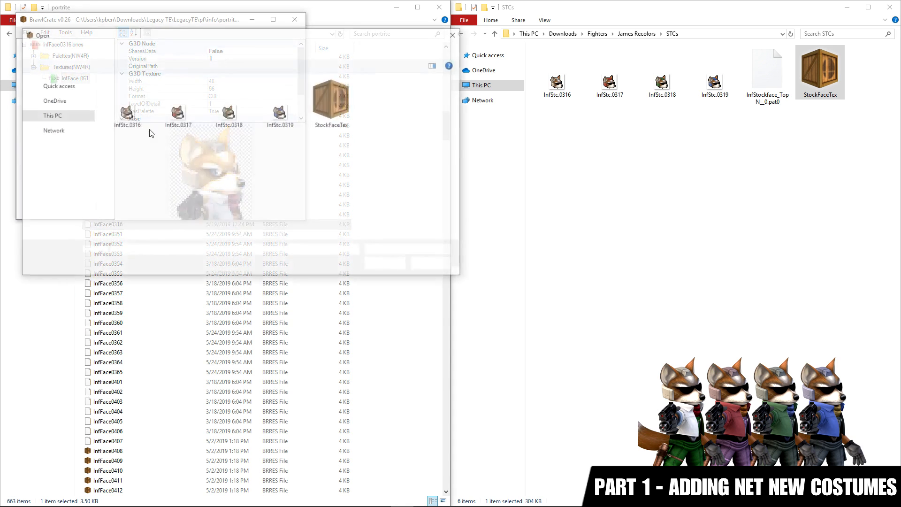
{"action": "left_click", "coordinate": [208, 49]}
{"action": "left_click", "coordinate": [179, 95]}
{"action": "double_click", "coordinate": [179, 94]}
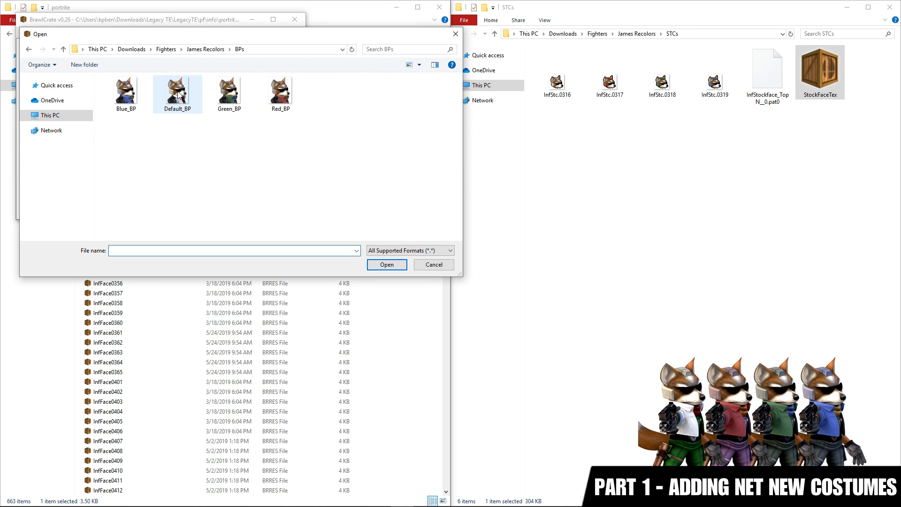
{"action": "double_click", "coordinate": [178, 96]}
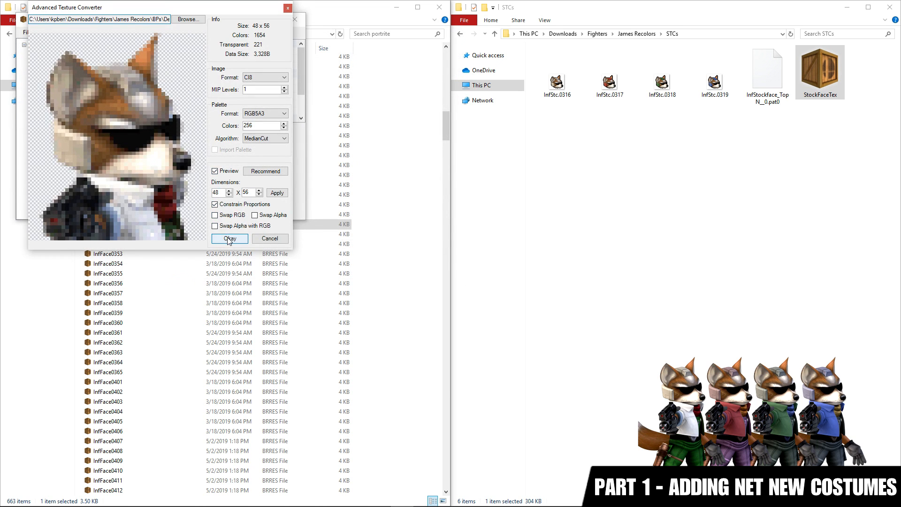
{"action": "left_click", "coordinate": [230, 240]}
{"action": "left_click", "coordinate": [28, 32]}
{"action": "left_click", "coordinate": [35, 63]}
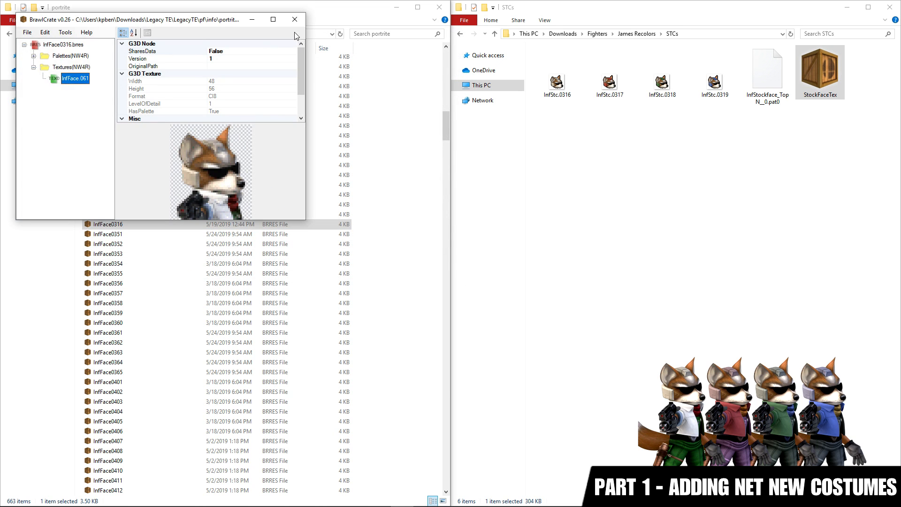
{"action": "left_click", "coordinate": [294, 20]}
Rename the file InfFace0315 - Copy (4) as InfFace0317
{"action": "right_click", "coordinate": [142, 204]}
{"action": "left_click", "coordinate": [188, 370]}
{"action": "type", "text": "InfFace0317"}
{"action": "key", "text": "Return"}
Replace the portrait texture in InfFace0317 with Red_BP, and save and close the file
{"action": "double_click", "coordinate": [146, 224]}
{"action": "left_click", "coordinate": [58, 92]}
{"action": "right_click", "coordinate": [96, 103]}
{"action": "double_click", "coordinate": [306, 121]}
{"action": "left_click", "coordinate": [319, 44]}
Rename the file InfFace0315 - Copy (3) as InfFace0318
{"action": "right_click", "coordinate": [139, 196]}
{"action": "left_click", "coordinate": [208, 361]}
{"action": "type", "text": "InfFace0318"}
{"action": "key", "text": "Return"}
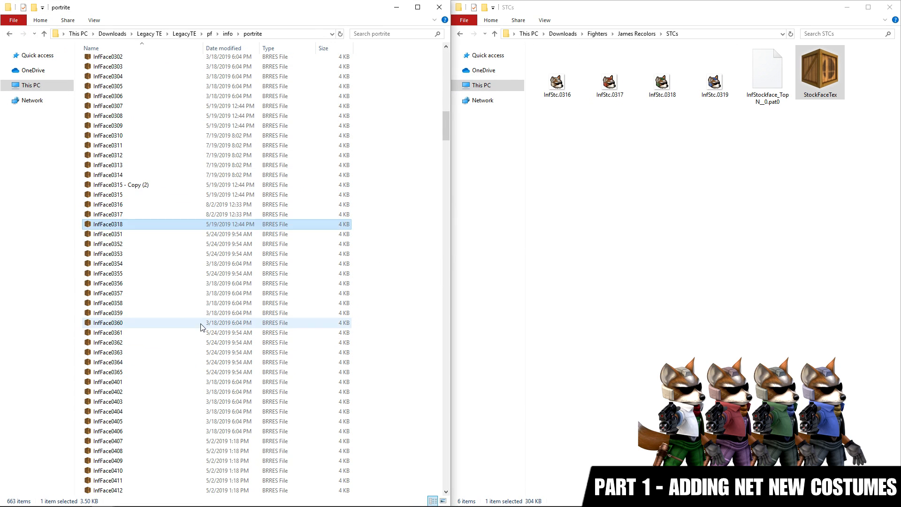
Replace the portrait texture in InfFace0318 with Green_BP, and save and close the file
{"action": "double_click", "coordinate": [136, 225]}
{"action": "left_click", "coordinate": [83, 116]}
{"action": "right_click", "coordinate": [122, 128]}
{"action": "left_click", "coordinate": [143, 162]}
{"action": "double_click", "coordinate": [278, 145]}
{"action": "left_click", "coordinate": [77, 81]}
{"action": "left_click", "coordinate": [85, 112]}
{"action": "left_click", "coordinate": [344, 68]}
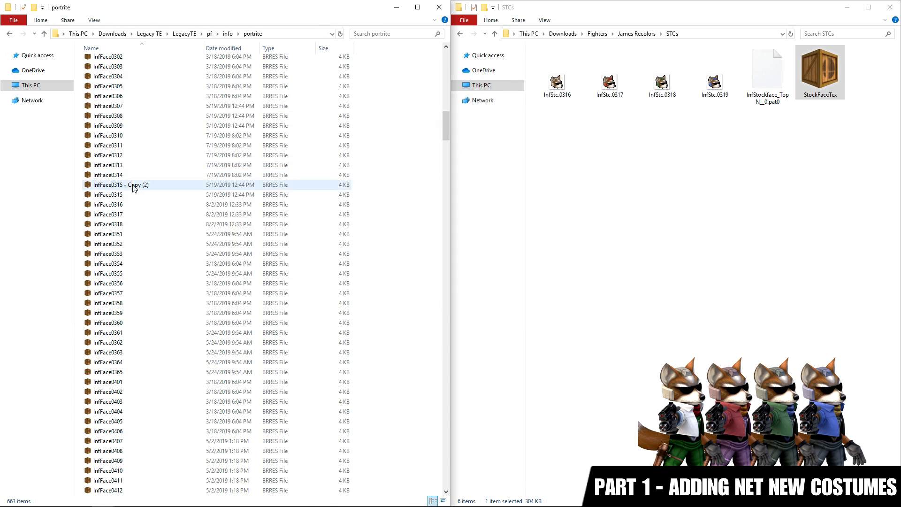
Rename the file InfFace0315 - Copy (2) as InfFace0319
{"action": "right_click", "coordinate": [134, 188]}
{"action": "left_click", "coordinate": [170, 316]}
{"action": "type", "text": "InfFace0319"}
{"action": "key", "text": "Return"}
Replace the portrait texture in InfFace0319 with Blue_BP, and save and close the file
{"action": "double_click", "coordinate": [136, 224]}
{"action": "right_click", "coordinate": [141, 155]}
{"action": "left_click", "coordinate": [162, 189]}
{"action": "double_click", "coordinate": [199, 166]}
{"action": "left_click", "coordinate": [102, 104]}
{"action": "left_click", "coordinate": [111, 136]}
{"action": "left_click", "coordinate": [368, 92]}
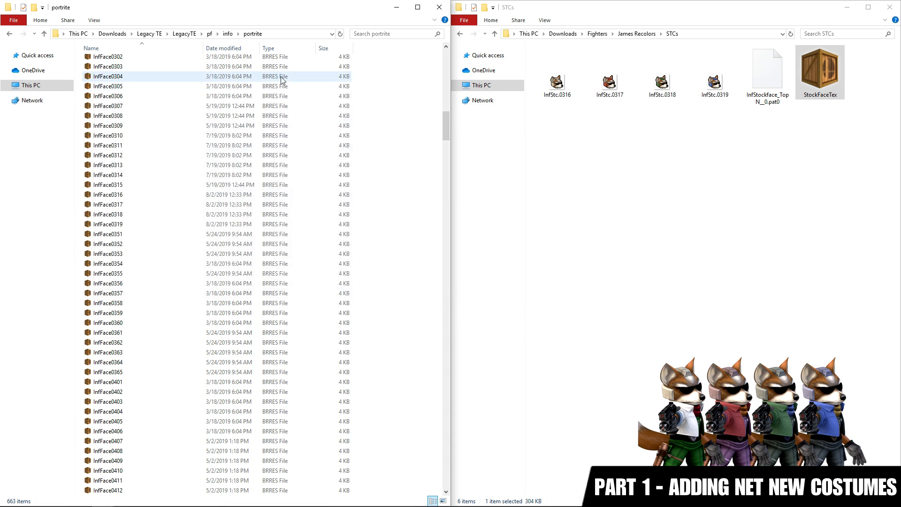
Open Mario's costume slot file 00 from the pf/info/costumeslots folder and enlarge its window to show all slots
{"action": "left_click", "coordinate": [209, 34]}
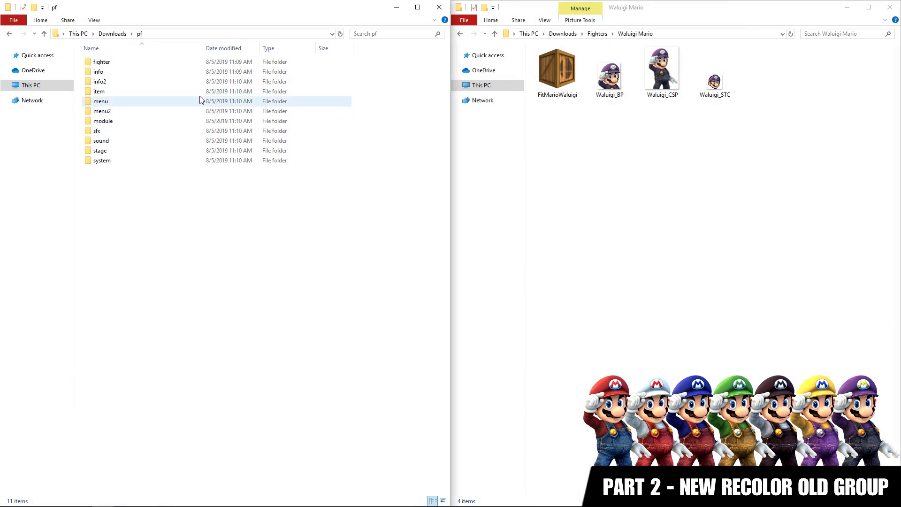
{"action": "double_click", "coordinate": [207, 72]}
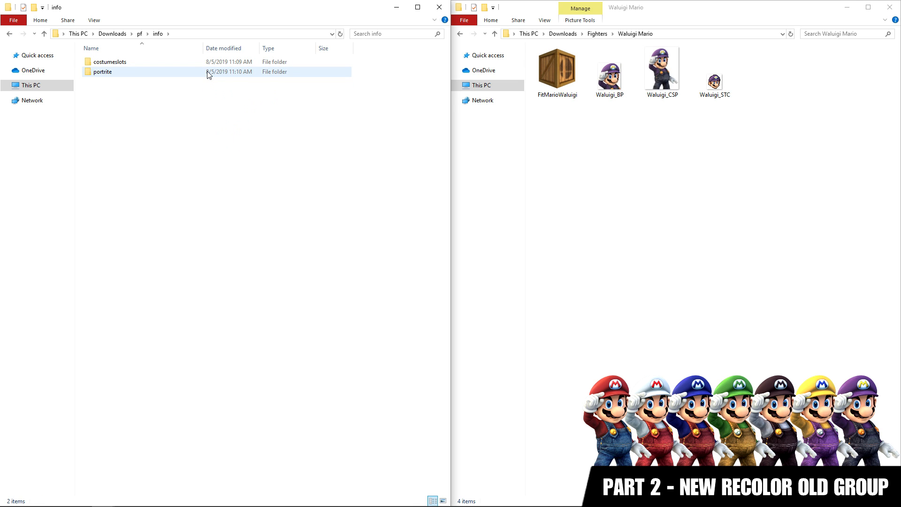
{"action": "double_click", "coordinate": [207, 62]}
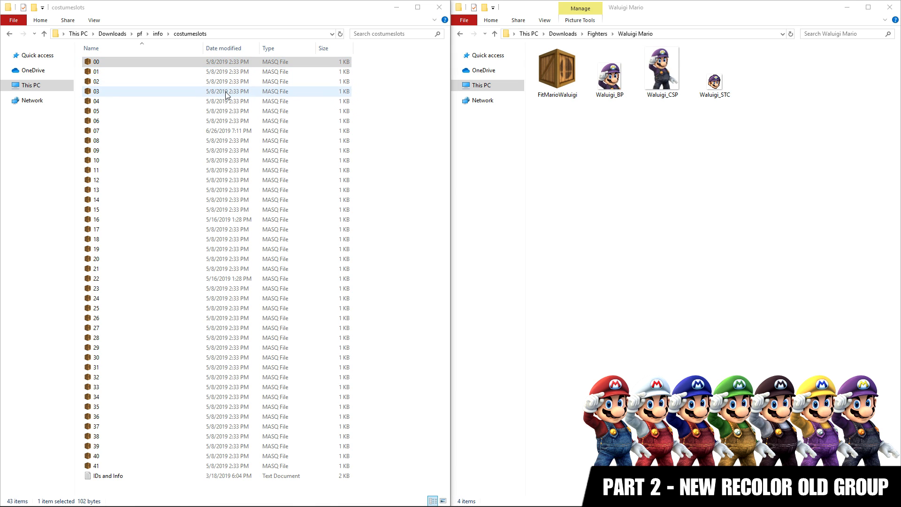
{"action": "key", "text": "Return"}
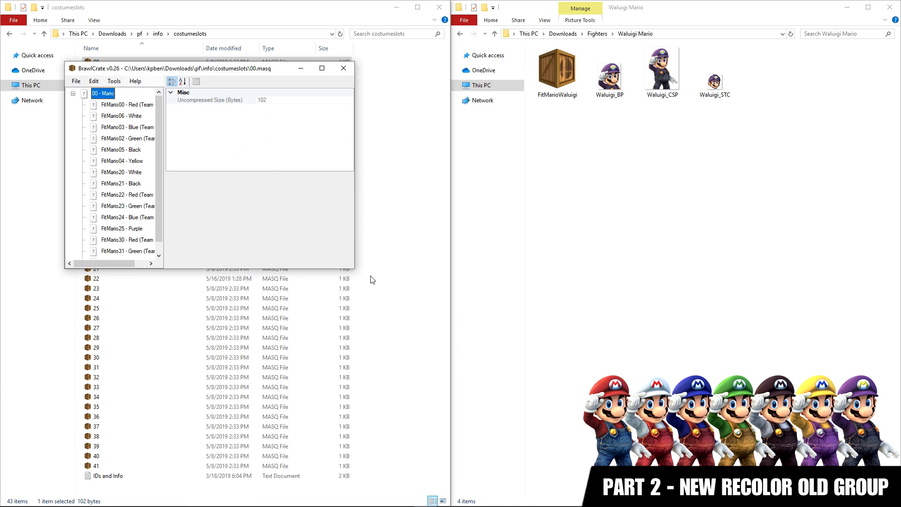
{"action": "left_click_drag", "start_coordinate": [355, 271], "coordinate": [395, 306]}
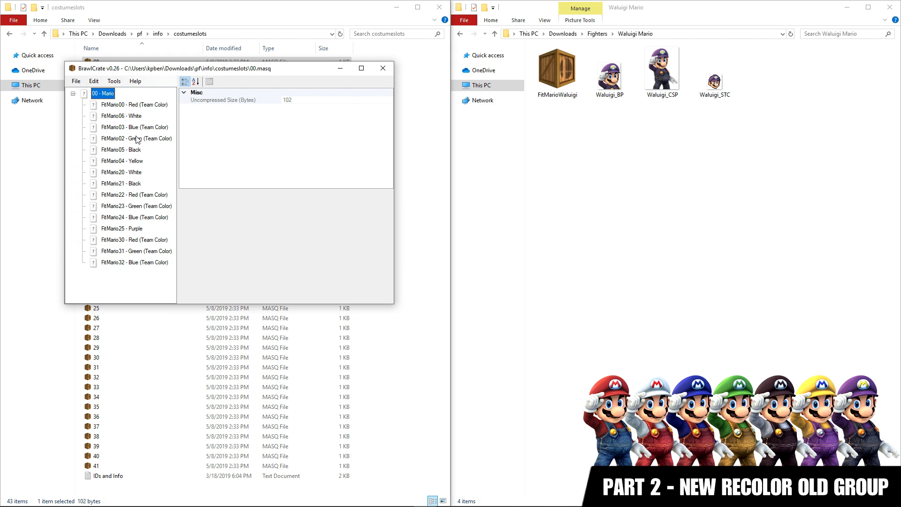
Examine the costume IDs and colors of Mario's first costume group, from FitMario00 to FitMario04, and the following FitMario20 entry
{"action": "left_click", "coordinate": [117, 105]}
{"action": "left_click", "coordinate": [118, 116]}
{"action": "left_click", "coordinate": [118, 128]}
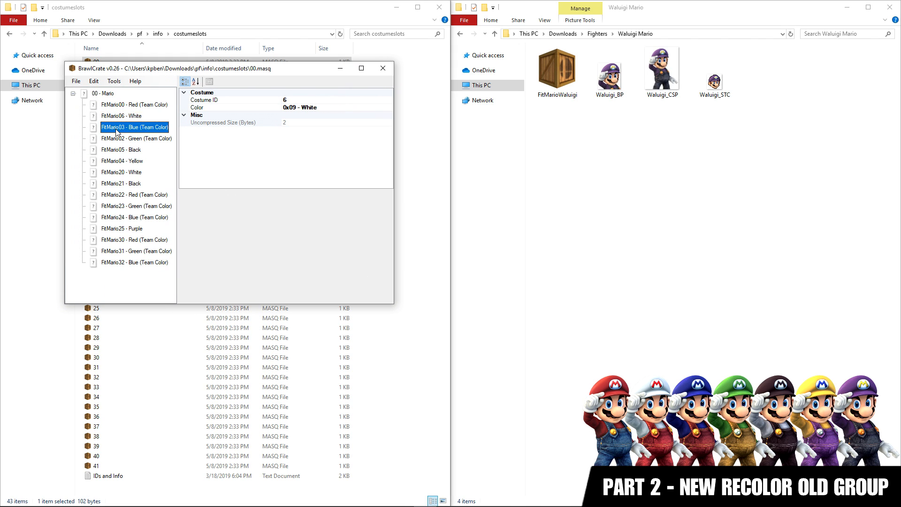
{"action": "left_click", "coordinate": [116, 139]}
{"action": "left_click", "coordinate": [117, 149]}
{"action": "left_click", "coordinate": [117, 162]}
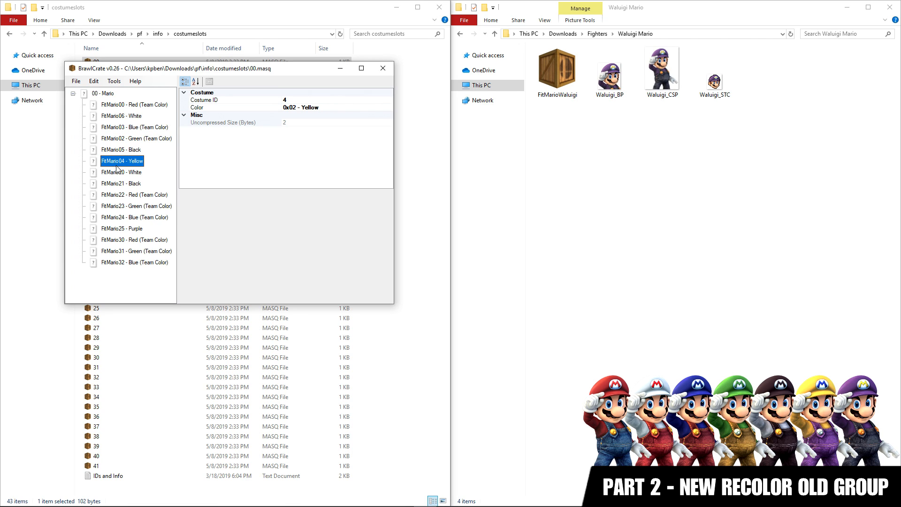
{"action": "left_click", "coordinate": [114, 173]}
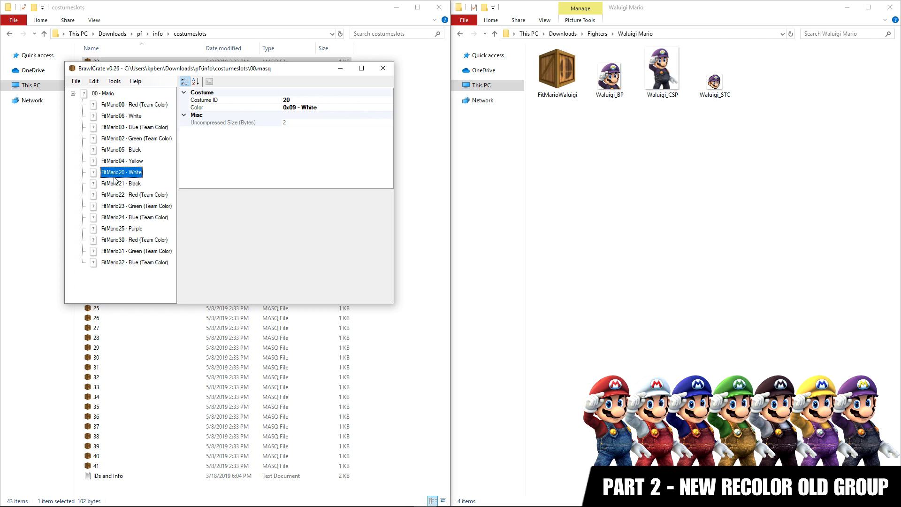
Add a new entry to Mario's costume slots with costume ID 7 and the color 0x04 - Purple
{"action": "right_click", "coordinate": [100, 97]}
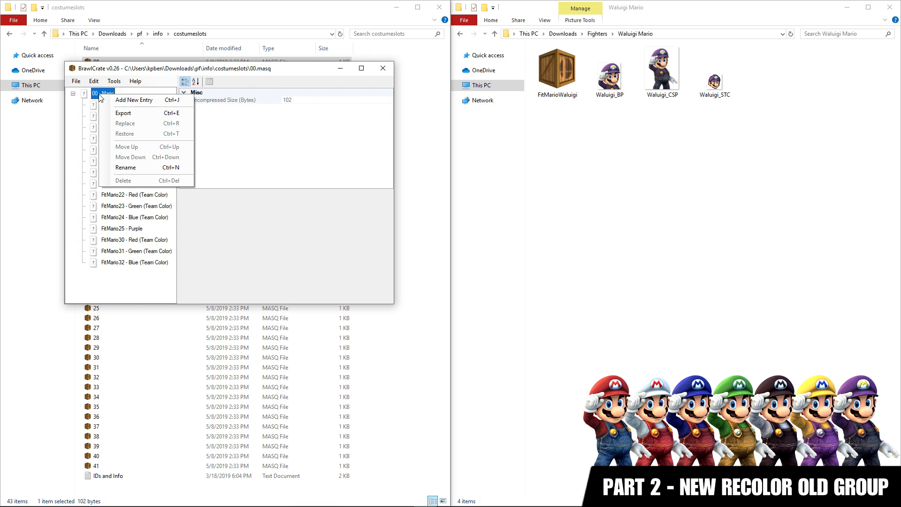
{"action": "left_click", "coordinate": [125, 100]}
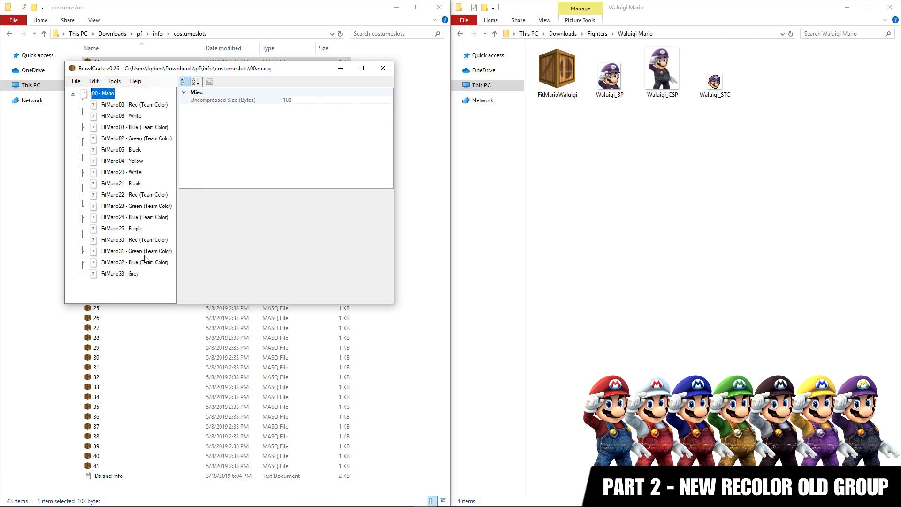
{"action": "left_click", "coordinate": [137, 277]}
{"action": "left_click", "coordinate": [313, 100]}
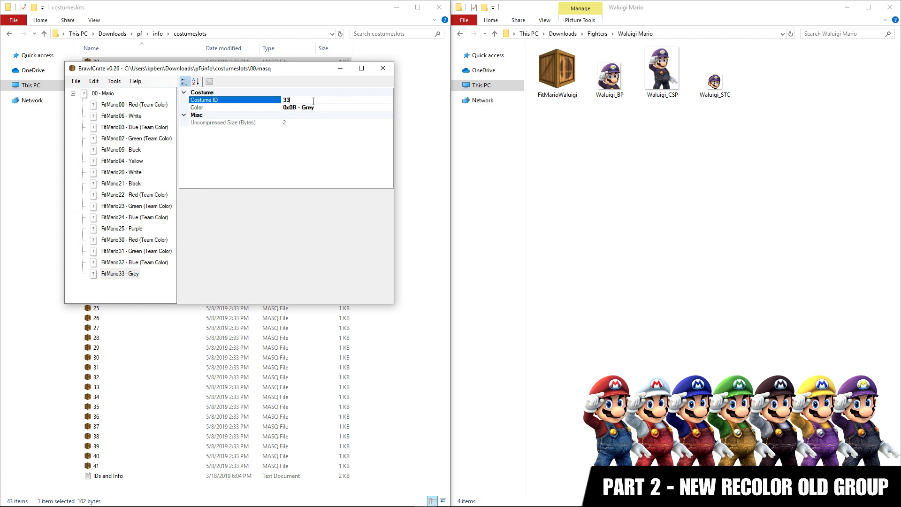
{"action": "key", "text": "Return"}
{"action": "left_click", "coordinate": [388, 108]}
{"action": "left_click", "coordinate": [388, 107]}
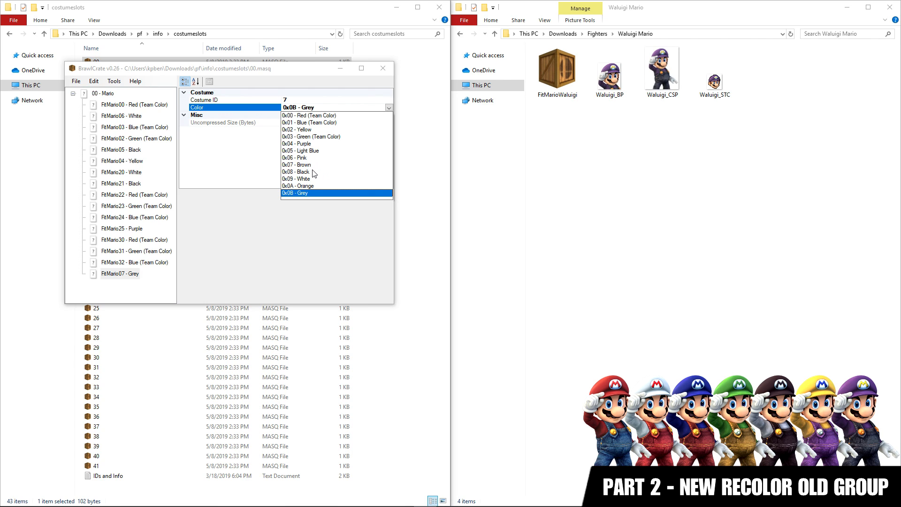
{"action": "left_click", "coordinate": [304, 144]}
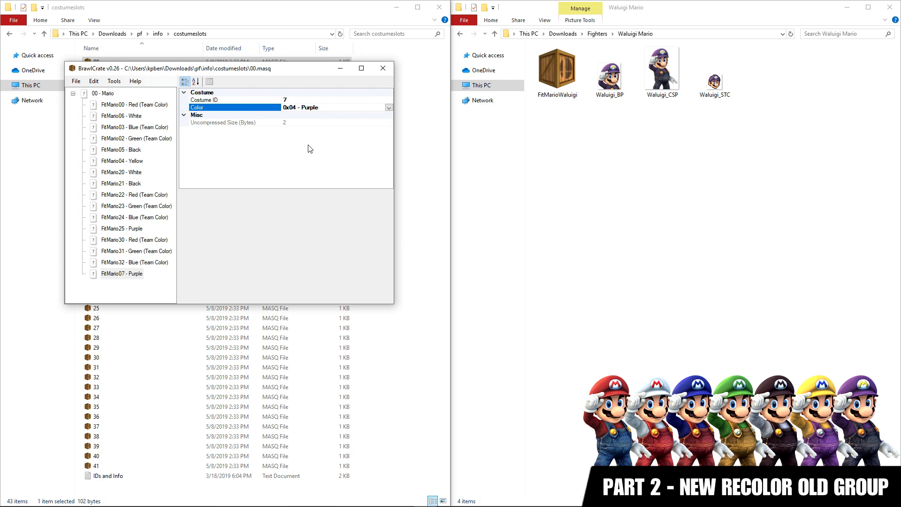
Move the FitMario07 entry directly after FitMario04, and save and close the costume slot file
{"action": "left_click_drag", "start_coordinate": [130, 274], "coordinate": [143, 176]}
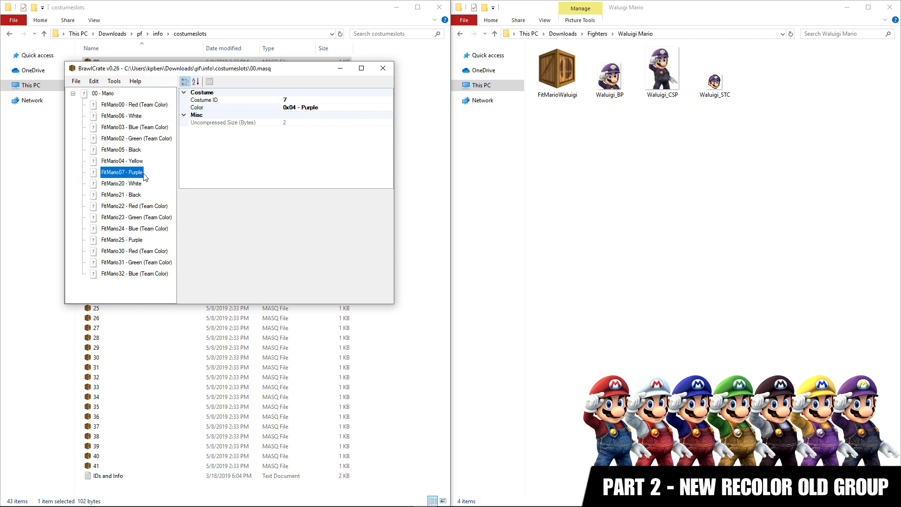
{"action": "left_click", "coordinate": [76, 82]}
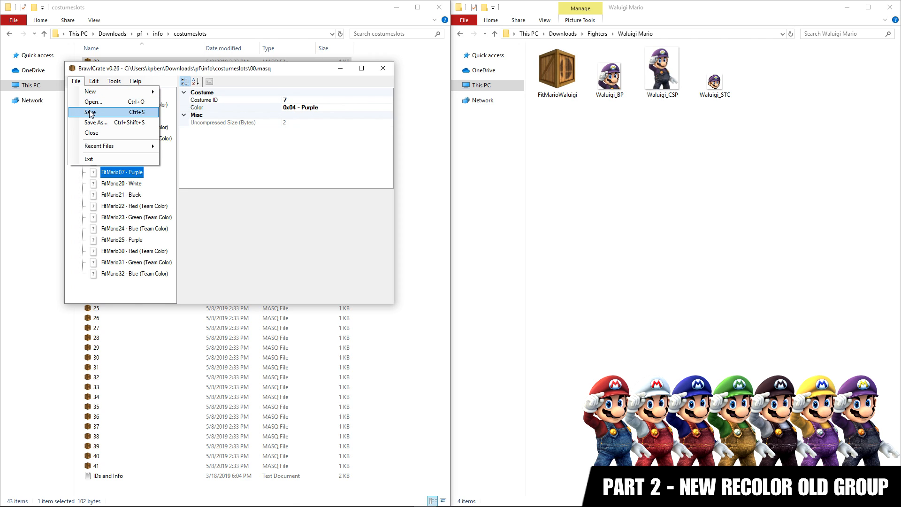
{"action": "left_click", "coordinate": [97, 113]}
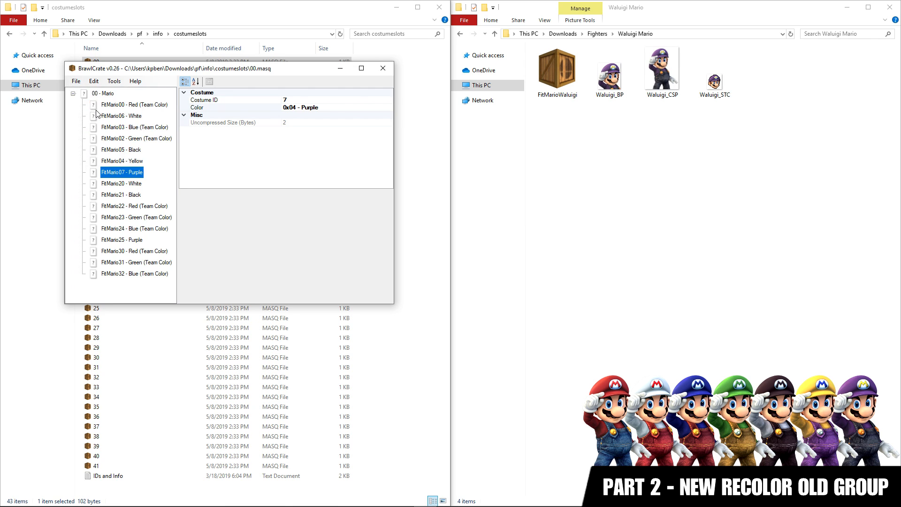
{"action": "left_click", "coordinate": [383, 69]}
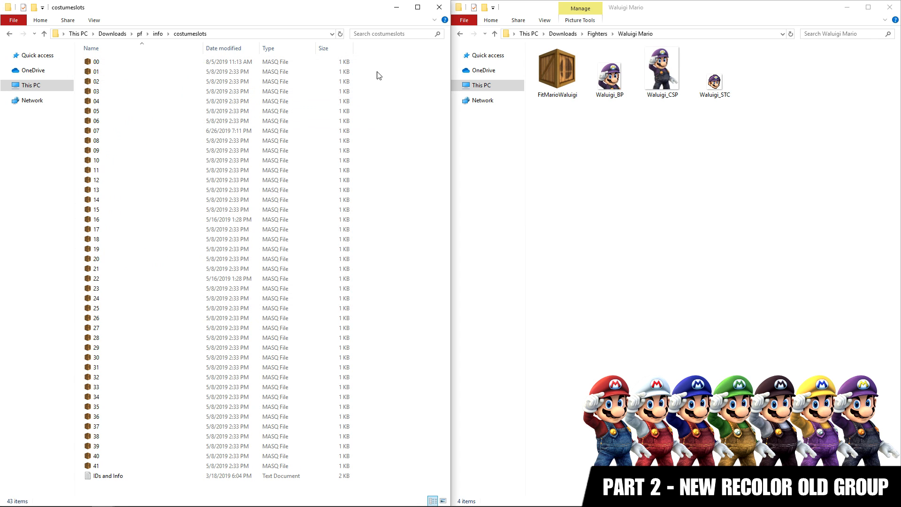
Open Mario's fighter folder at pf/fighter/mario
{"action": "left_click", "coordinate": [139, 34]}
{"action": "double_click", "coordinate": [131, 61]}
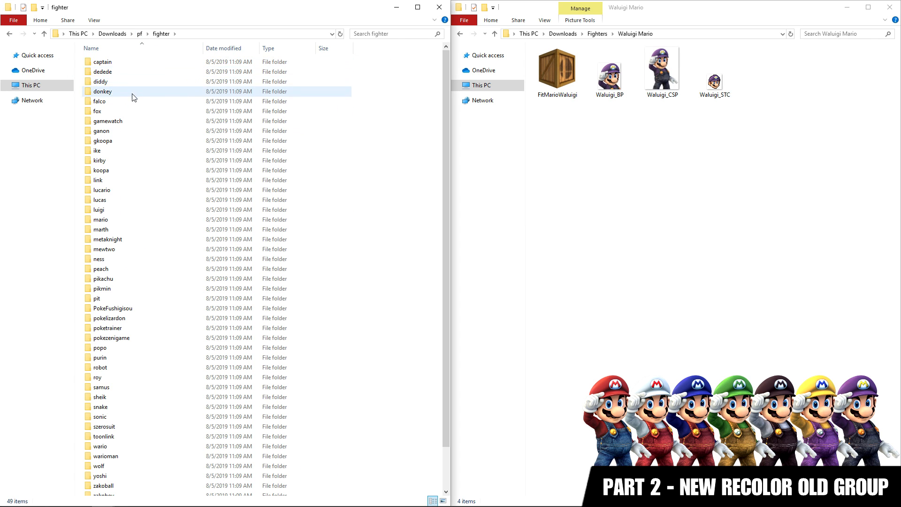
{"action": "double_click", "coordinate": [147, 220]}
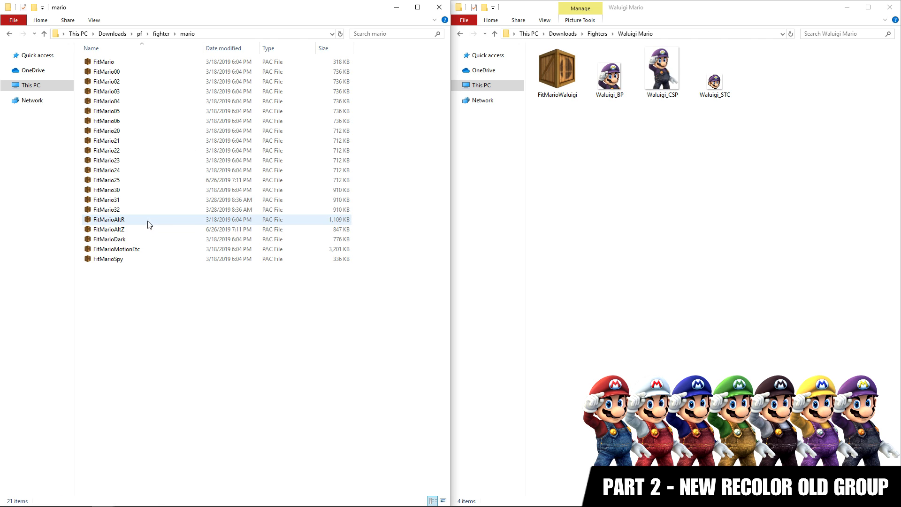
Rename the FitMarioWaluigi file as FitMario07 and copy it into Mario's fighter folder
{"action": "right_click", "coordinate": [566, 91]}
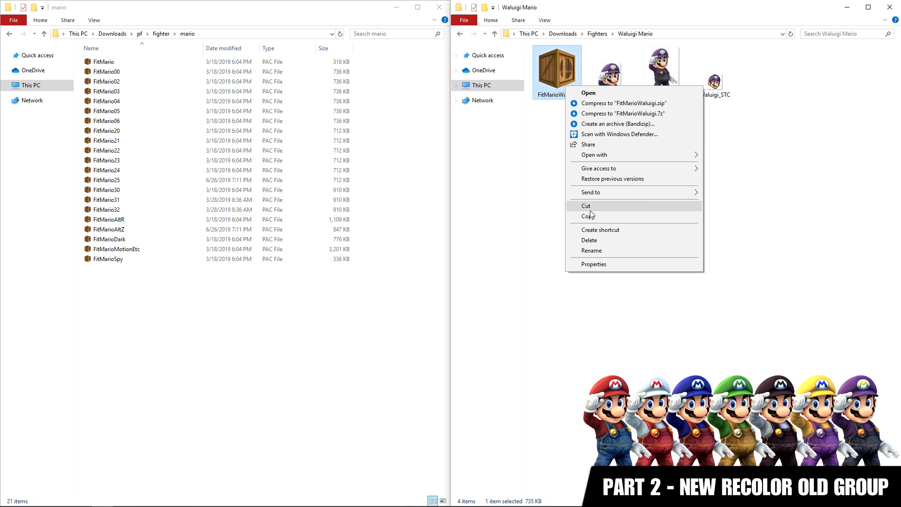
{"action": "left_click", "coordinate": [599, 250]}
{"action": "key", "text": "End"}
{"action": "key", "text": "BackSpace"}
{"action": "key", "text": "BackSpace"}
{"action": "key", "text": "BackSpace"}
{"action": "key", "text": "BackSpace"}
{"action": "key", "text": "BackSpace"}
{"action": "key", "text": "BackSpace"}
{"action": "key", "text": "BackSpace"}
{"action": "type", "text": "07"}
{"action": "key", "text": "Return"}
{"action": "left_click_drag", "start_coordinate": [575, 94], "coordinate": [277, 333]}
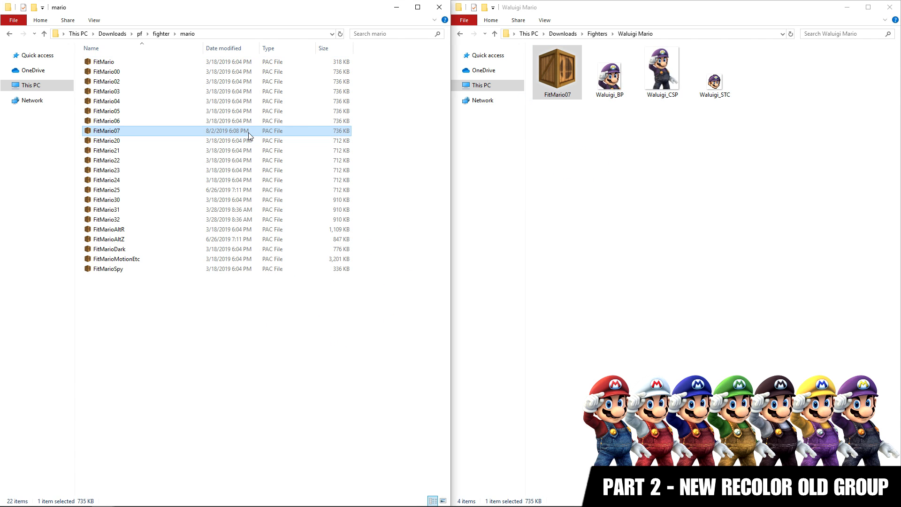
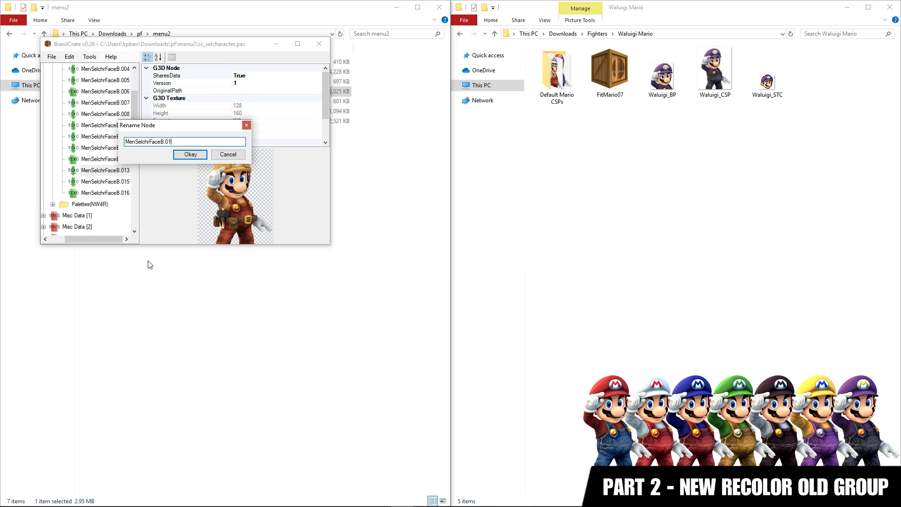
Rename the texture MenSelchrFaceB.012 as MenSelchrFaceB.013, and MenSelchrFaceB.011 as MenSelchrFaceB.012
{"action": "right_click", "coordinate": [115, 159]}
{"action": "left_click", "coordinate": [151, 243]}
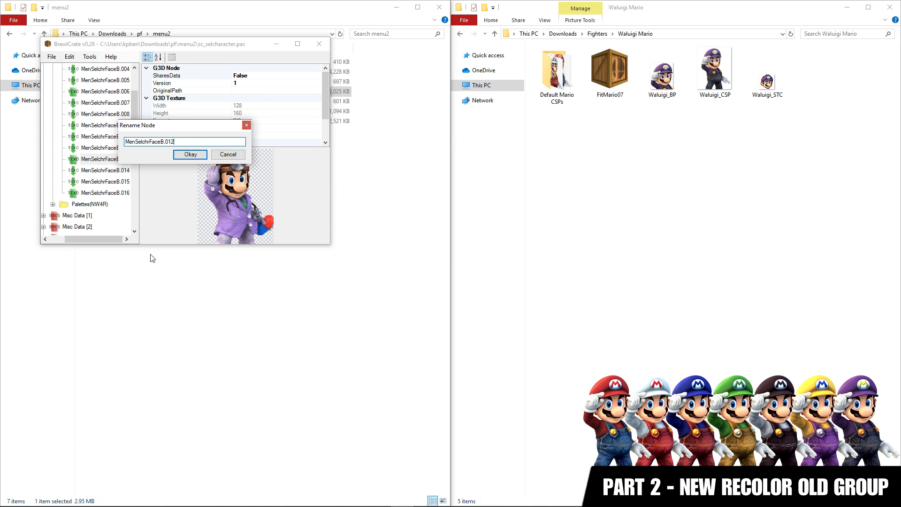
{"action": "type", "text": "3"}
{"action": "key", "text": "Return"}
{"action": "right_click", "coordinate": [116, 148]}
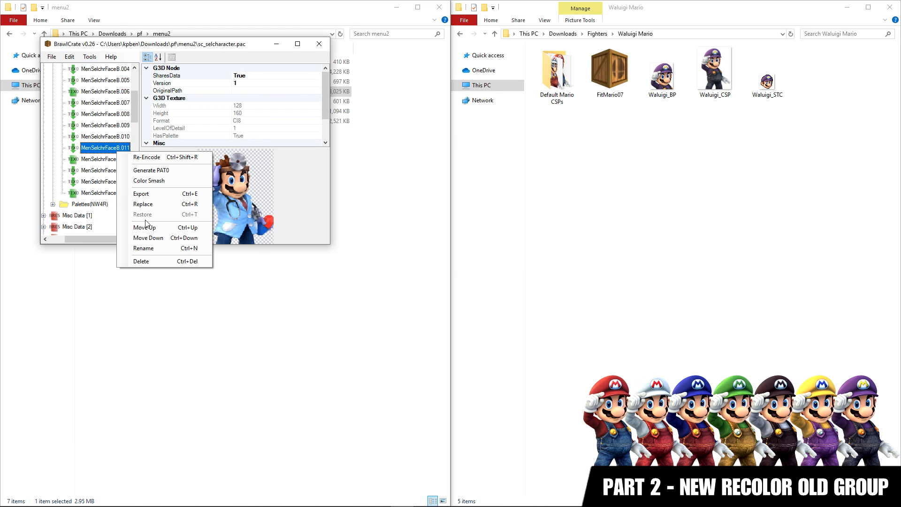
{"action": "left_click", "coordinate": [152, 246]}
{"action": "type", "text": "2"}
{"action": "key", "text": "Return"}
Rename the texture MenSelchrFaceB.010 as MenSelchrFaceB.011, and MenSelchrFaceB.009 as MenSelchrFaceB.010
{"action": "right_click", "coordinate": [116, 136]}
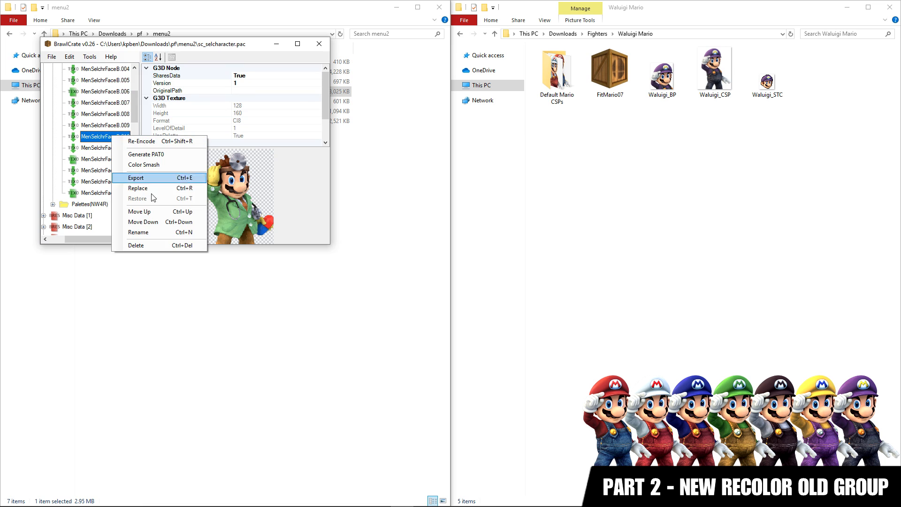
{"action": "left_click", "coordinate": [165, 231]}
{"action": "key", "text": "BackSpace"}
{"action": "type", "text": "2"}
{"action": "key", "text": "Return"}
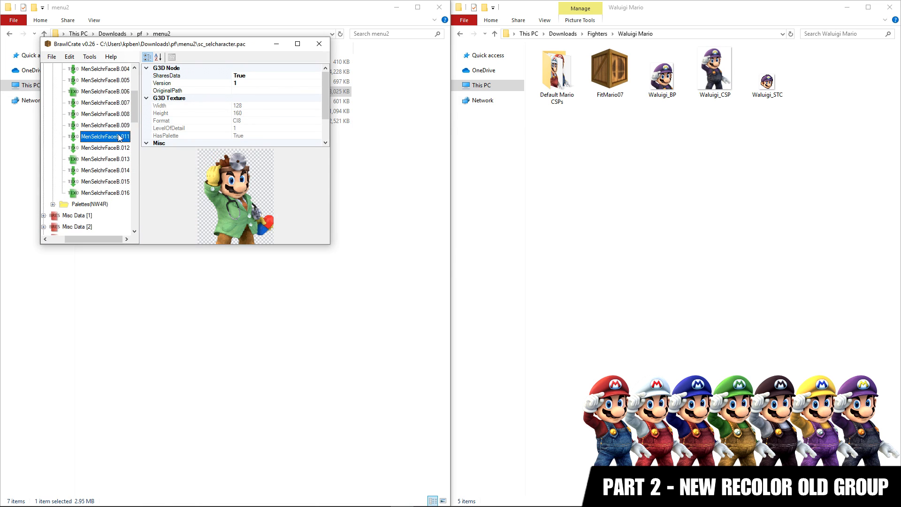
{"action": "right_click", "coordinate": [116, 125]}
{"action": "left_click", "coordinate": [142, 229]}
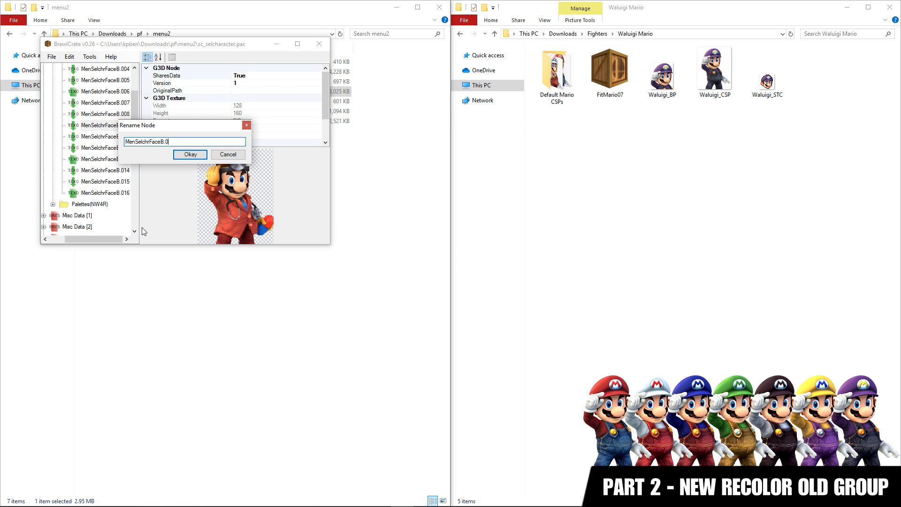
{"action": "type", "text": "10"}
{"action": "key", "text": "Return"}
Rename the black Dr. Mario texture MenSelchrFaceB.008 as MenSelchrFaceB.009
{"action": "right_click", "coordinate": [118, 116]}
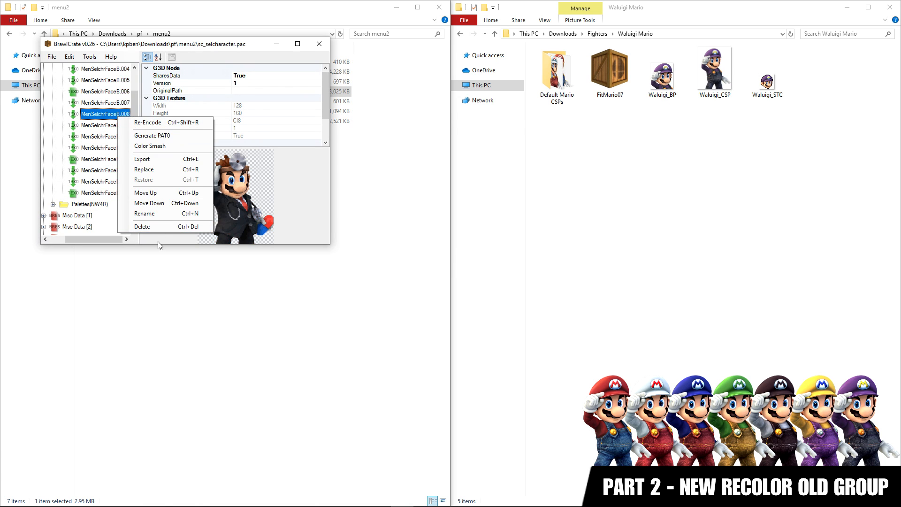
{"action": "left_click", "coordinate": [153, 215]}
{"action": "type", "text": "9"}
{"action": "key", "text": "Return"}
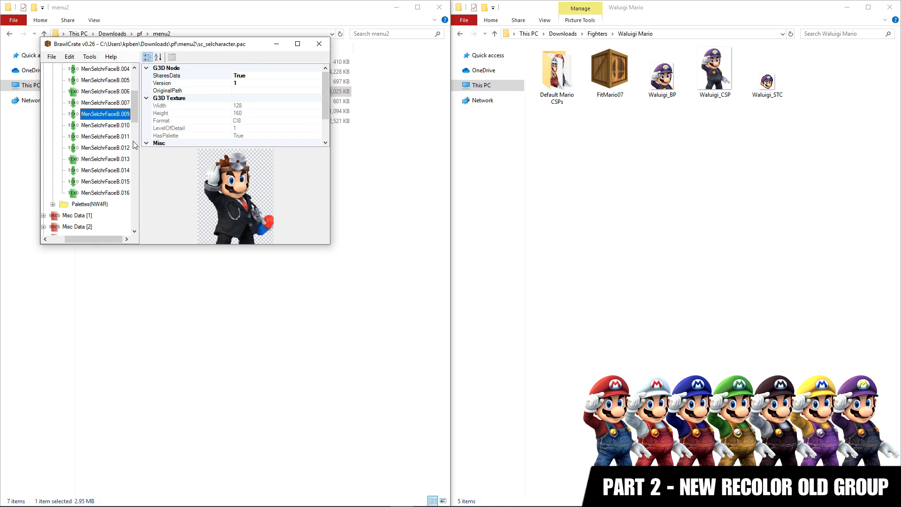
Copy the name of the texture MenSelchrFaceB.007 for reuse, and rename that texture as MenSelchrFaceB.008
{"action": "right_click", "coordinate": [122, 104]}
{"action": "left_click", "coordinate": [149, 199]}
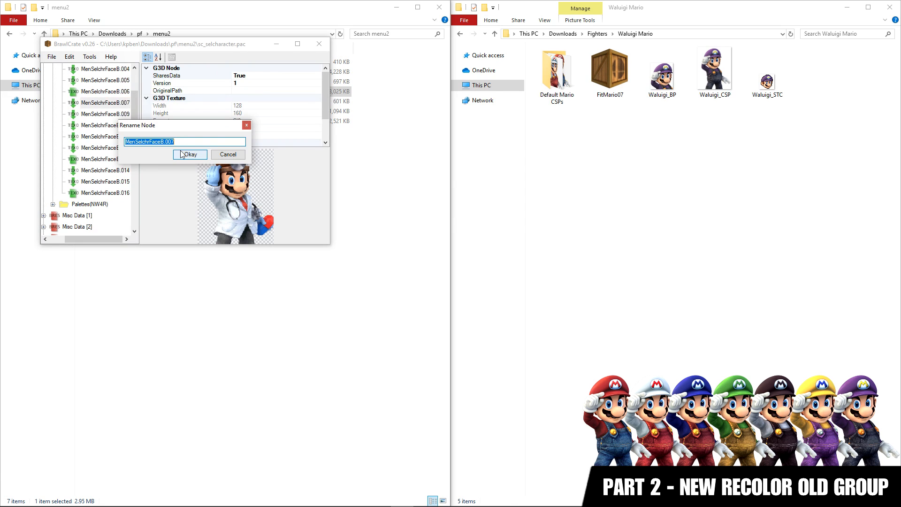
{"action": "right_click", "coordinate": [168, 142]}
{"action": "left_click", "coordinate": [191, 174]}
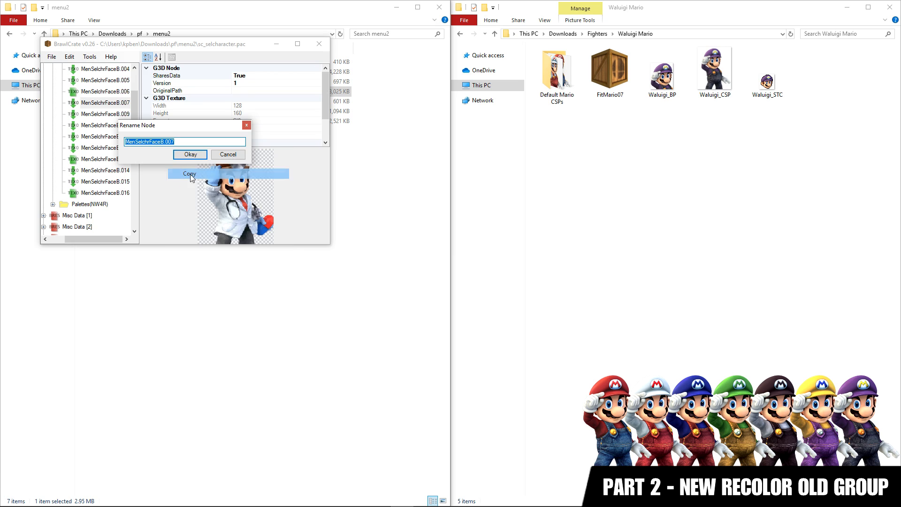
{"action": "left_click", "coordinate": [188, 142]}
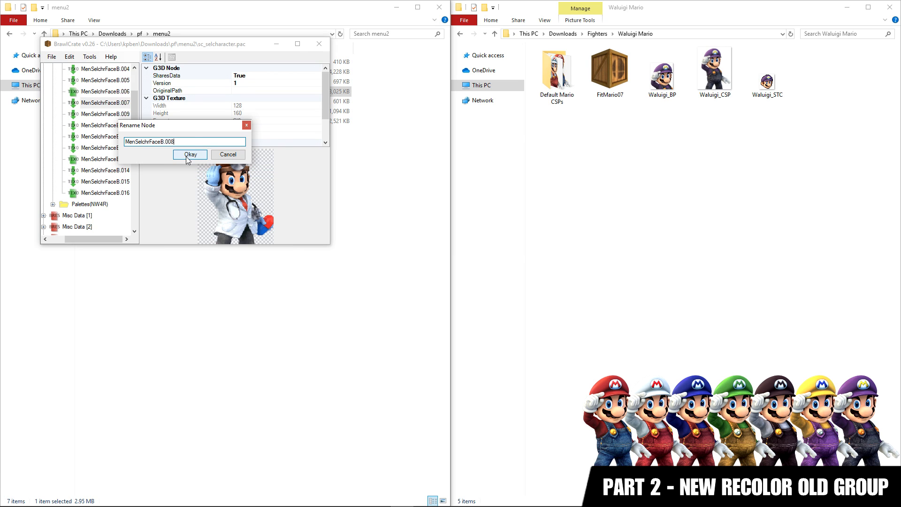
{"action": "left_click", "coordinate": [186, 157]}
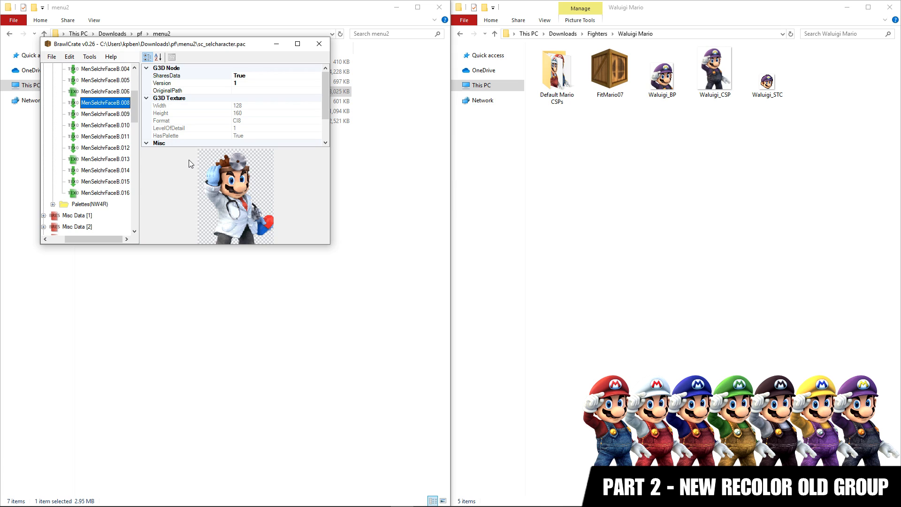
Rename the Waluigi_CSP image as MenSelchrFaceB.007, and move it into the Default Mario CSPs folder and open that folder
{"action": "left_click", "coordinate": [711, 86]}
{"action": "right_click", "coordinate": [712, 85]}
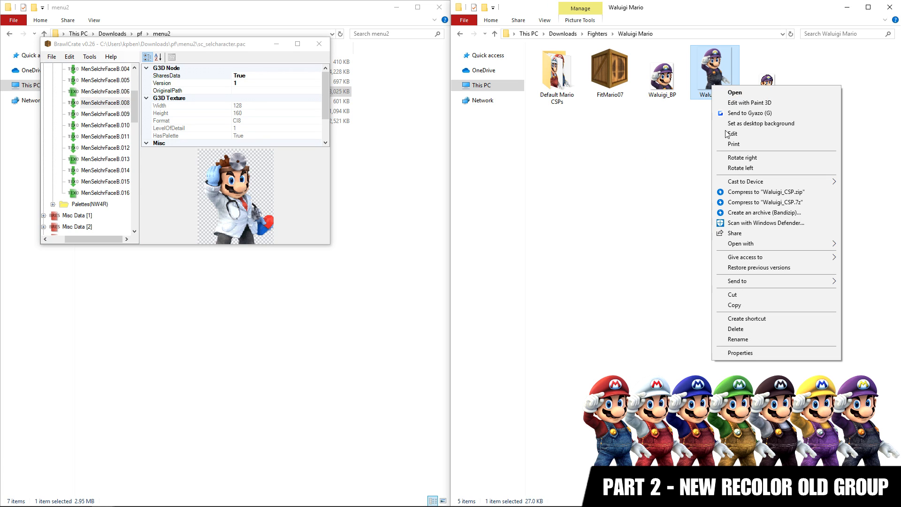
{"action": "left_click", "coordinate": [735, 340]}
{"action": "key", "text": "ctrl+v"}
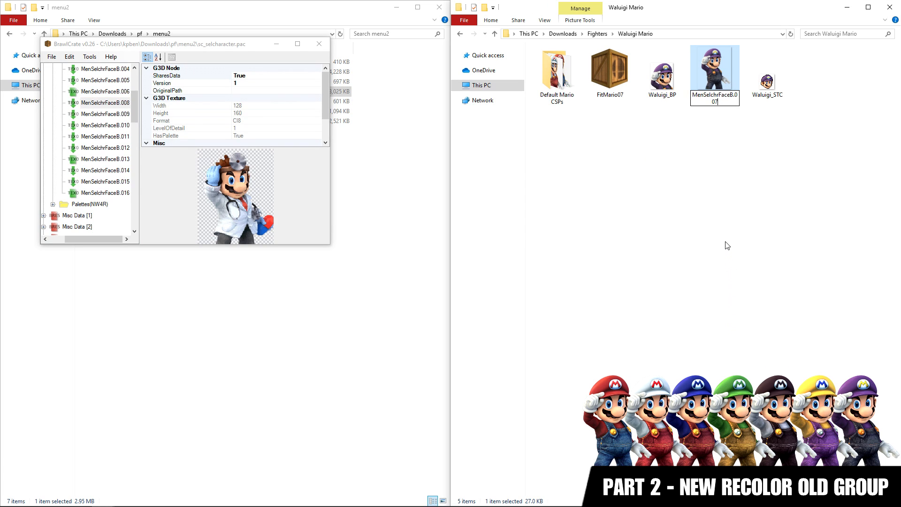
{"action": "key", "text": "Return"}
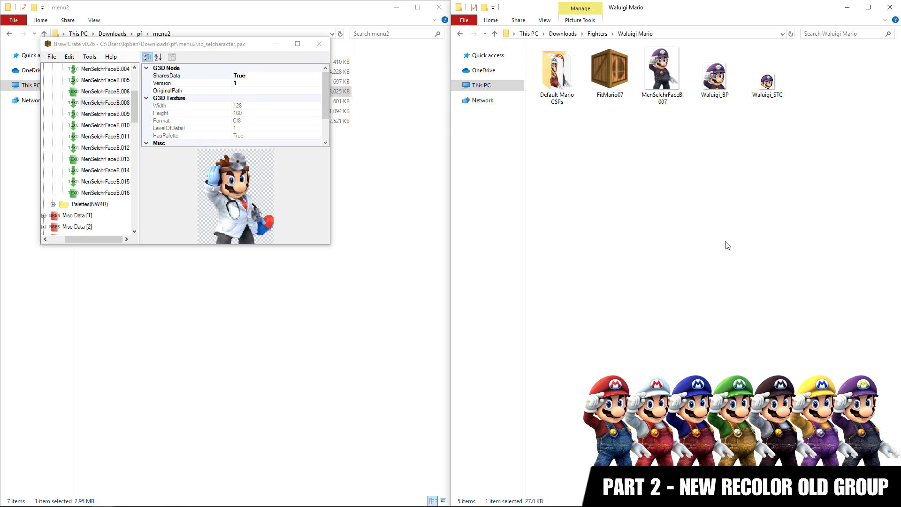
{"action": "left_click_drag", "start_coordinate": [669, 82], "coordinate": [562, 96]}
{"action": "double_click", "coordinate": [558, 82]}
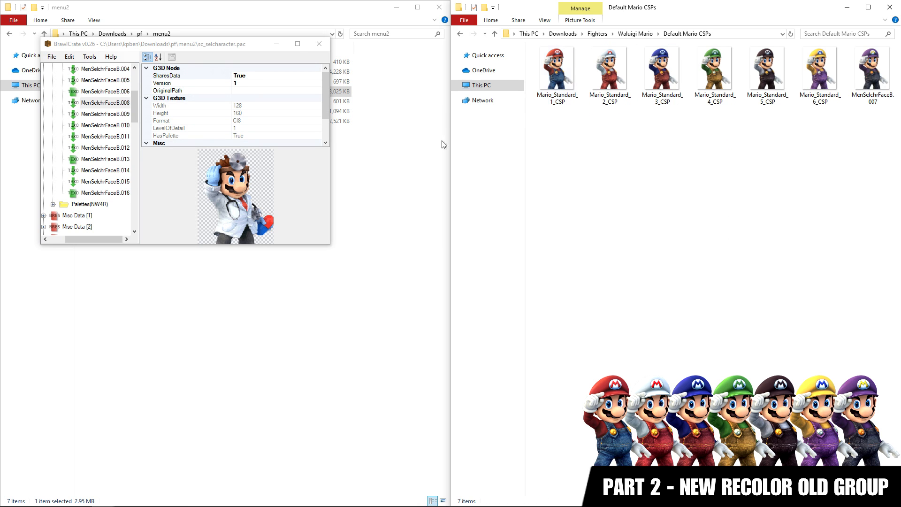
Delete the standard Mario textures MenSelchrFaceB.001 to MenSelchrFaceB.006 from Misc Data [0]
{"action": "scroll", "coordinate": [84, 141], "scroll_direction": "up", "scroll_amount": 1}
{"action": "scroll", "coordinate": [83, 140], "scroll_direction": "up", "scroll_amount": 1}
{"action": "left_click", "coordinate": [104, 104]}
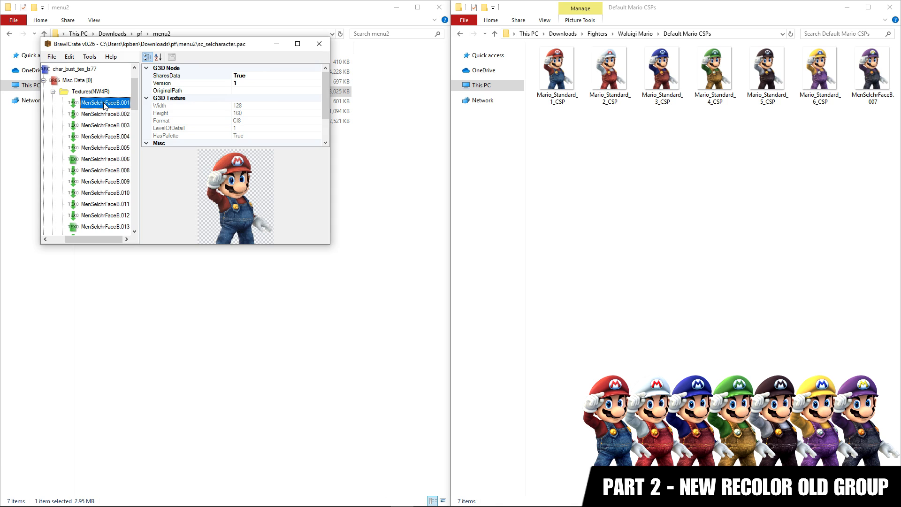
{"action": "right_click", "coordinate": [104, 104]}
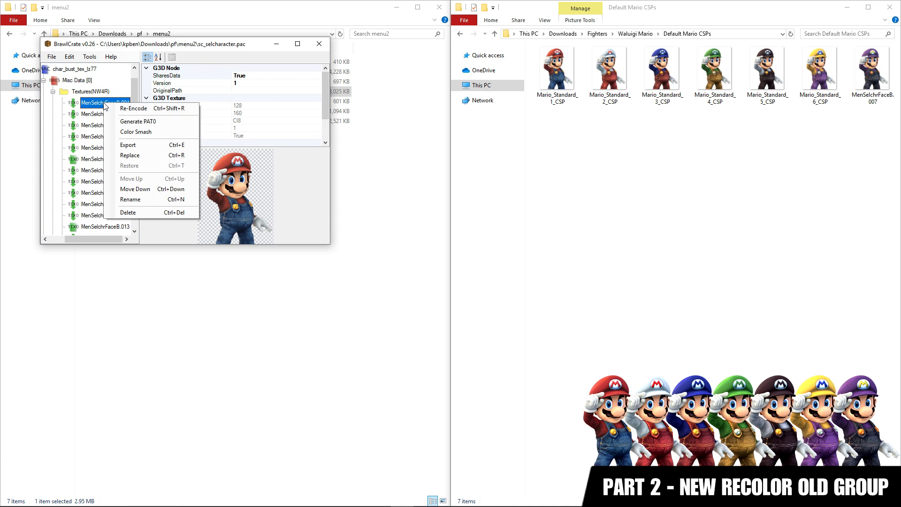
{"action": "left_click", "coordinate": [134, 213]}
{"action": "left_click", "coordinate": [445, 286]}
{"action": "key", "text": "ctrl+Delete"}
{"action": "left_click", "coordinate": [445, 285]}
{"action": "key", "text": "ctrl+Delete"}
{"action": "left_click", "coordinate": [445, 285]}
{"action": "key", "text": "ctrl+Delete"}
{"action": "left_click", "coordinate": [446, 285]}
{"action": "key", "text": "ctrl+Delete"}
{"action": "key", "text": "ctrl+Delete"}
{"action": "left_click", "coordinate": [446, 285]}
Rename the images Mario_Standard_1_CSP to Mario_Standard_6_CSP as MenSelchrFaceB.001 to MenSelchrFaceB.006 in matching order
{"action": "right_click", "coordinate": [567, 99]}
{"action": "left_click", "coordinate": [611, 341]}
{"action": "key", "text": "ctrl+v"}
{"action": "key", "text": "BackSpace"}
{"action": "type", "text": "1"}
{"action": "key", "text": "Return"}
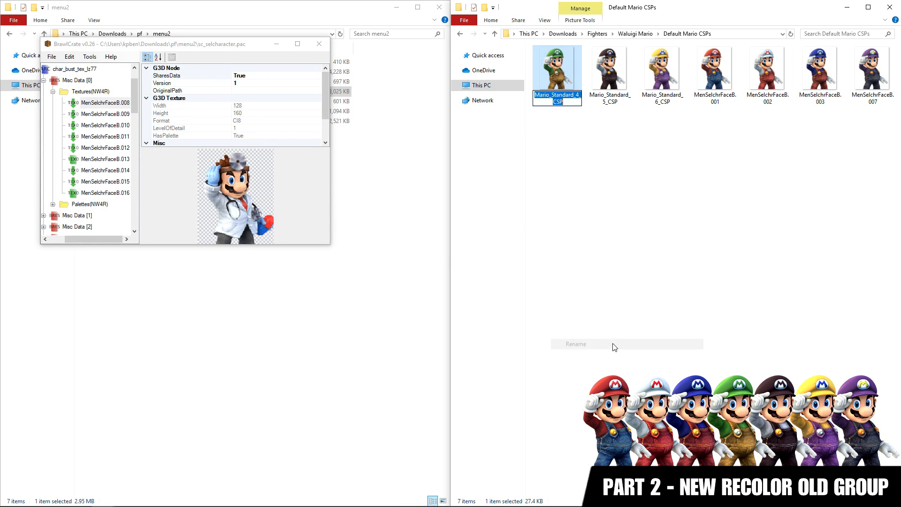
{"action": "key", "text": "BackSpace"}
{"action": "type", "text": "3"}
{"action": "key", "text": "Return"}
{"action": "right_click", "coordinate": [535, 81]}
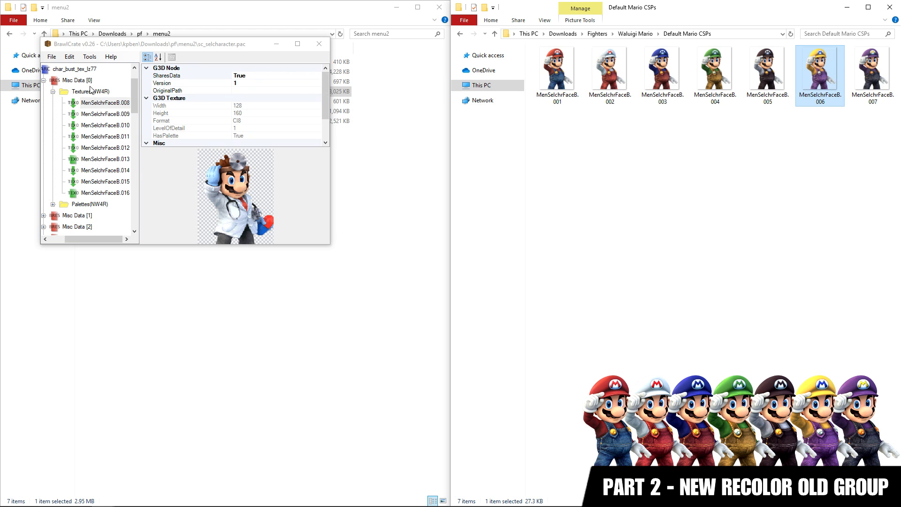
Import the images MenSelchrFaceB.001 to MenSelchrFaceB.007 into Misc Data [0] as color smashable textures with a 256-color palette
{"action": "right_click", "coordinate": [84, 81]}
{"action": "mouse_move", "coordinate": [118, 98]}
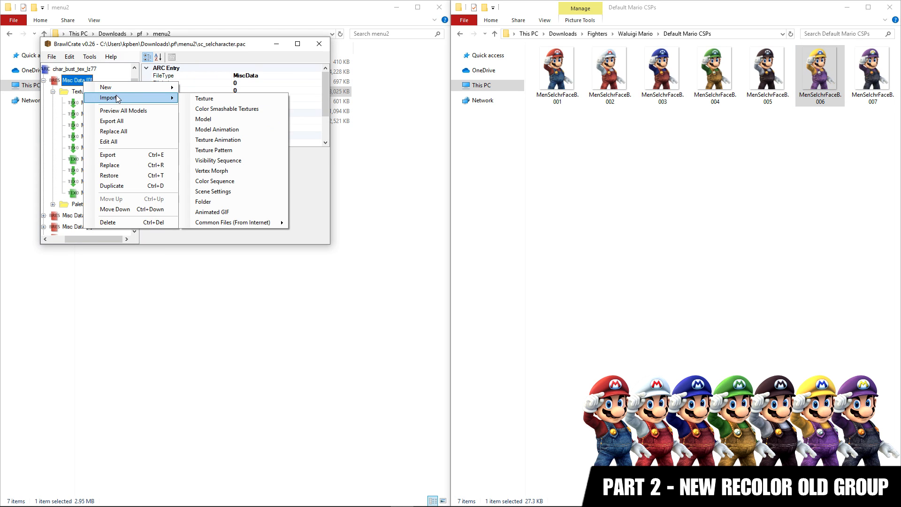
{"action": "left_click", "coordinate": [207, 109]}
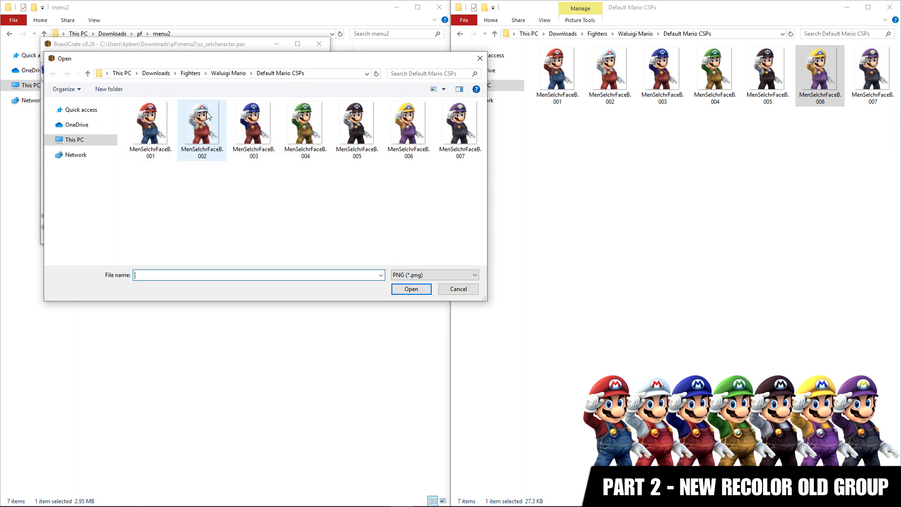
{"action": "left_click_drag", "start_coordinate": [155, 179], "coordinate": [471, 137]}
{"action": "left_click", "coordinate": [412, 289]}
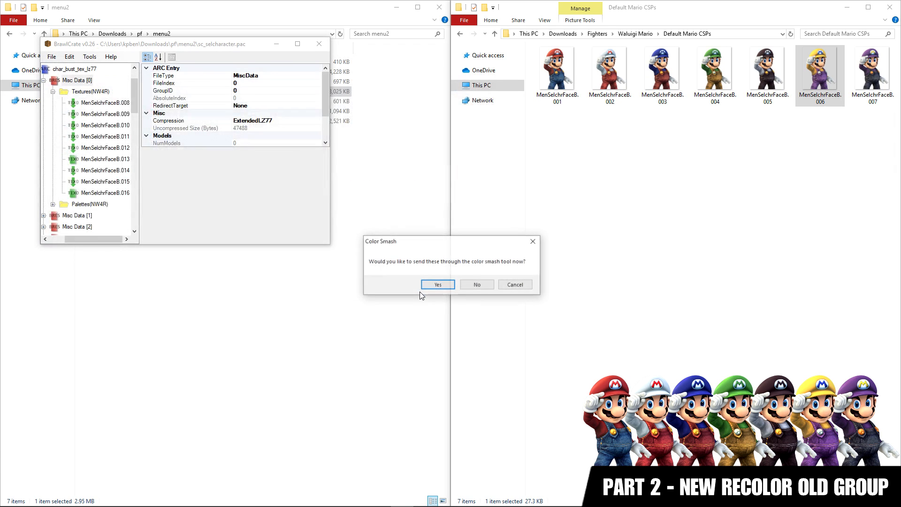
{"action": "left_click", "coordinate": [437, 285]}
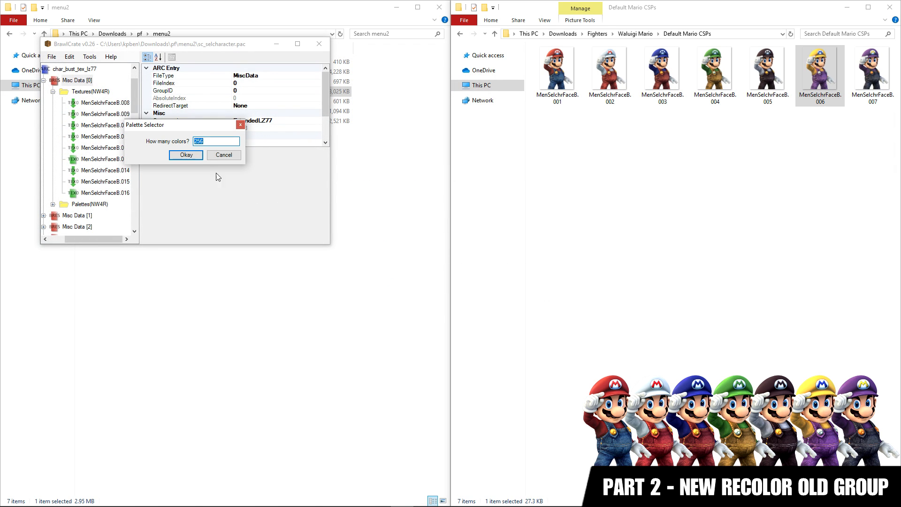
{"action": "left_click", "coordinate": [190, 156]}
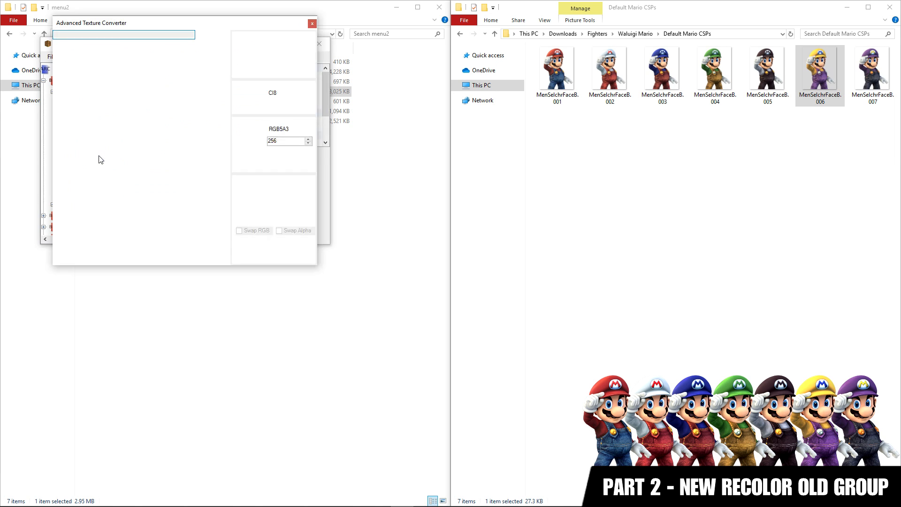
Check the previews of the imported textures MenSelchrFaceB.001 to MenSelchrFaceB.007 one after another
{"action": "scroll", "coordinate": [99, 160], "scroll_direction": "down", "scroll_amount": 2}
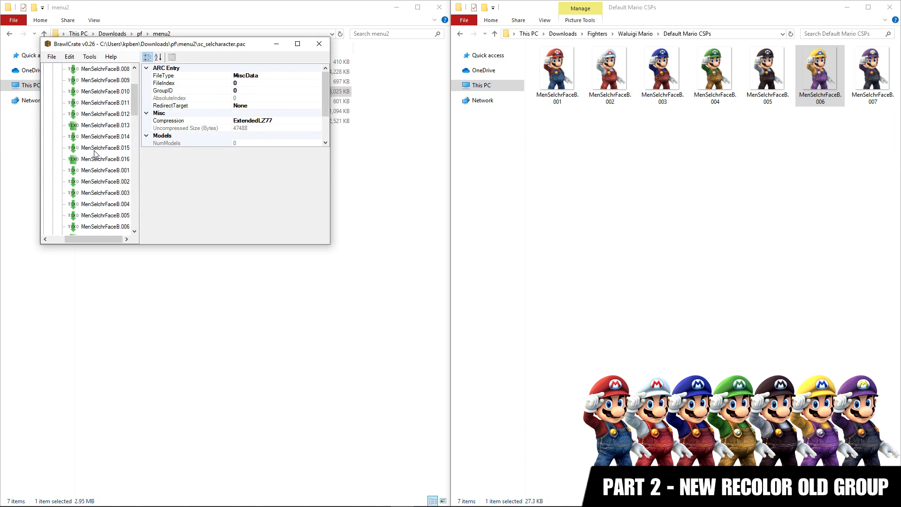
{"action": "left_click", "coordinate": [91, 136]}
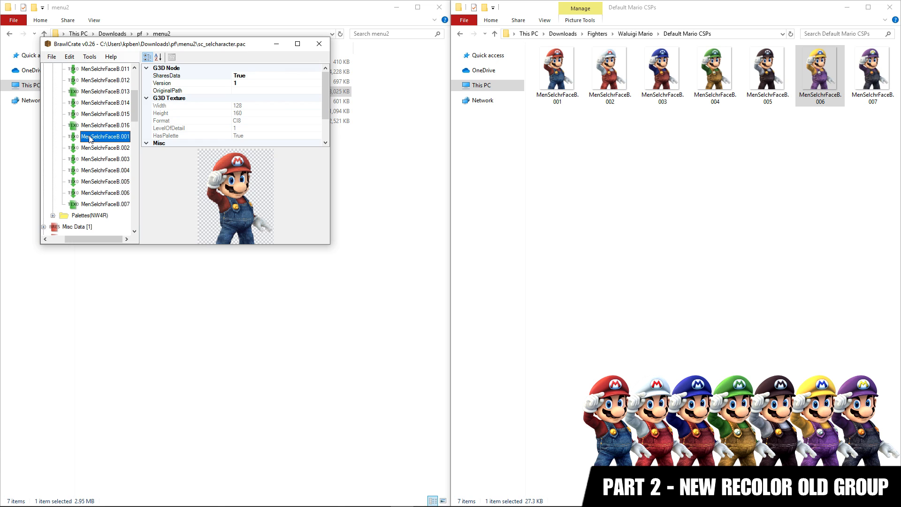
{"action": "key", "text": "Down"}
{"action": "key", "text": "Down"}
{"action": "key", "text": "Down"}
{"action": "key", "text": "Down"}
{"action": "key", "text": "Down"}
{"action": "key", "text": "Down"}
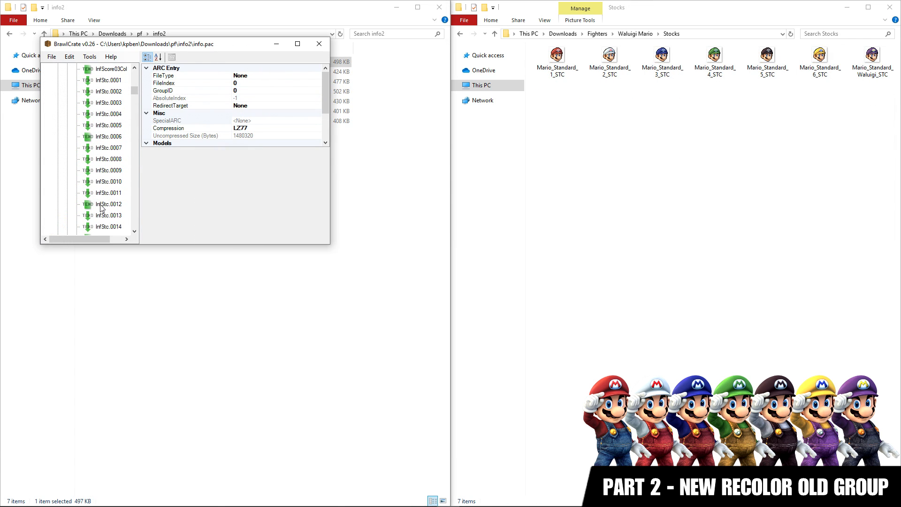
Rename the stock textures InfStc.0015, 0014, 0013 and 0012 as InfStc.0016, 0015, 0014 and 0013, starting from the highest
{"action": "scroll", "coordinate": [100, 208], "scroll_direction": "down", "scroll_amount": 1}
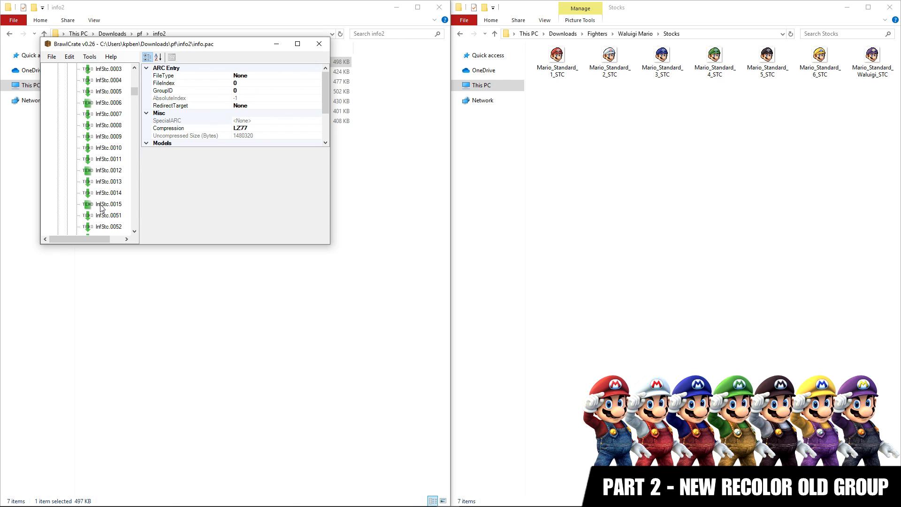
{"action": "right_click", "coordinate": [101, 206]}
{"action": "left_click", "coordinate": [137, 298]}
{"action": "key", "text": "BackSpace"}
{"action": "type", "text": "6"}
{"action": "key", "text": "Return"}
{"action": "right_click", "coordinate": [107, 193]}
{"action": "left_click", "coordinate": [139, 284]}
{"action": "key", "text": "BackSpace"}
{"action": "type", "text": "5"}
{"action": "key", "text": "Return"}
{"action": "right_click", "coordinate": [116, 171]}
{"action": "left_click", "coordinate": [146, 268]}
{"action": "key", "text": "BackSpace"}
{"action": "type", "text": "3"}
{"action": "key", "text": "Return"}
Rename the stock textures InfStc.0011, 0010, 0009 and 0008 as InfStc.0012, 0011, 00010 and 0009
{"action": "right_click", "coordinate": [112, 159]}
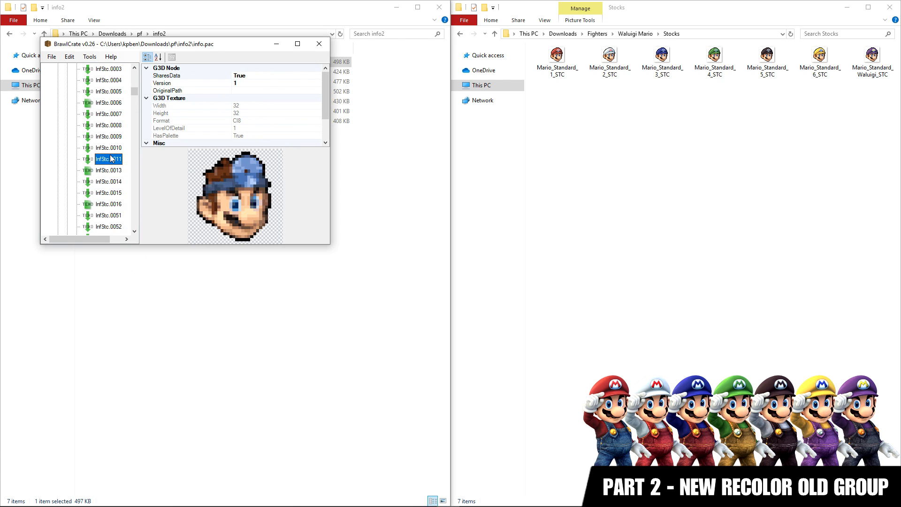
{"action": "left_click", "coordinate": [145, 256]}
{"action": "key", "text": "BackSpace"}
{"action": "left_click", "coordinate": [146, 223]}
{"action": "key", "text": "BackSpace"}
{"action": "type", "text": "9"}
{"action": "key", "text": "Return"}
Copy the name of the stock texture InfStc.0007 for reuse, and rename that texture as InfStc.0008
{"action": "right_click", "coordinate": [113, 116]}
{"action": "left_click", "coordinate": [141, 213]}
{"action": "right_click", "coordinate": [137, 141]}
{"action": "key", "text": "ctrl+c"}
{"action": "left_click", "coordinate": [161, 173]}
Delete the standard Mario stock textures InfStc.0001 to InfStc.0006 from info.pac
{"action": "left_click", "coordinate": [109, 117]}
{"action": "key", "text": "Delete"}
{"action": "key", "text": "Return"}
{"action": "key", "text": "Delete"}
{"action": "key", "text": "Return"}
{"action": "key", "text": "Delete"}
{"action": "key", "text": "Return"}
{"action": "key", "text": "Delete"}
{"action": "key", "text": "Return"}
{"action": "key", "text": "Delete"}
{"action": "key", "text": "Return"}
{"action": "key", "text": "Delete"}
{"action": "key", "text": "Return"}
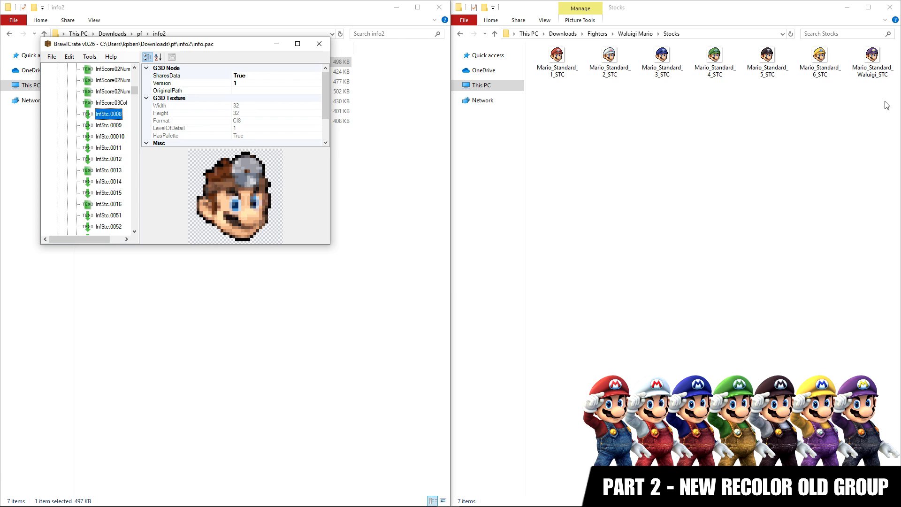
Rename the Waluigi stock icon image in the Stocks folder as InfStc.0007 using the copied name
{"action": "right_click", "coordinate": [872, 59]}
{"action": "left_click", "coordinate": [810, 328]}
{"action": "key", "text": "ctrl+v"}
{"action": "key", "text": "Return"}
Rename the images Mario_Standard_6_STC and Mario_Standard_5_STC as InfStc.0006 and InfStc.0005
{"action": "right_click", "coordinate": [868, 58]}
{"action": "left_click", "coordinate": [804, 324]}
{"action": "type", "text": "InfStc.000"}
{"action": "key", "text": "Return"}
{"action": "right_click", "coordinate": [597, 42]}
{"action": "right_click", "coordinate": [592, 50]}
{"action": "left_click", "coordinate": [624, 319]}
{"action": "right_click", "coordinate": [862, 68]}
{"action": "left_click", "coordinate": [808, 325]}
{"action": "type", "text": "InfStc.0005"}
{"action": "key", "text": "Return"}
Rename the images Mario_Standard_1_STC to Mario_Standard_4_STC as InfStc.0001 to InfStc.0004 in matching order
{"action": "right_click", "coordinate": [866, 65]}
{"action": "left_click", "coordinate": [813, 323]}
{"action": "type", "text": "InfStc.0004"}
{"action": "key", "text": "Return"}
{"action": "right_click", "coordinate": [866, 67]}
{"action": "left_click", "coordinate": [811, 330]}
{"action": "type", "text": "InfStc.0002"}
{"action": "key", "text": "Return"}
{"action": "right_click", "coordinate": [866, 66]}
{"action": "left_click", "coordinate": [815, 327]}
{"action": "type", "text": "InfStc.0001"}
{"action": "key", "text": "Return"}
Import the images InfStc.0001 to InfStc.0007 into Misc Data [30] as color smashable textures, running them through the color smash tool
{"action": "scroll", "coordinate": [94, 117], "scroll_direction": "up", "scroll_amount": 15}
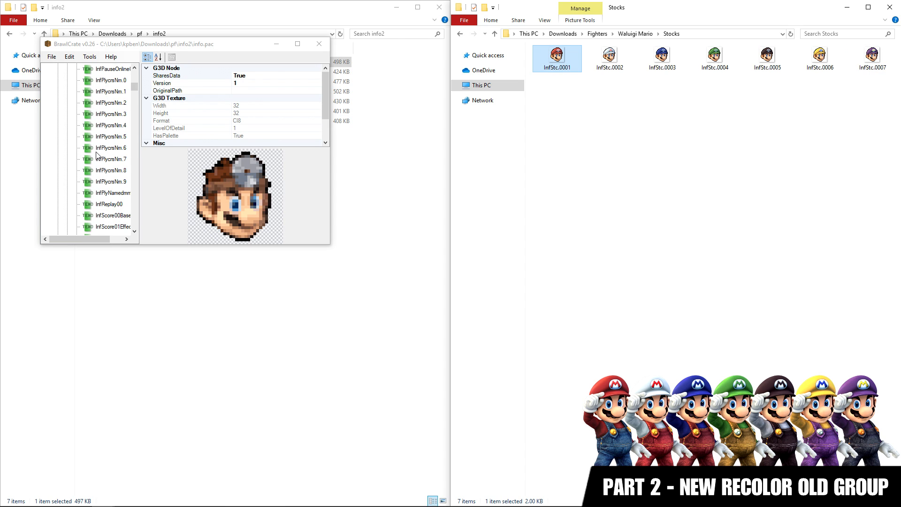
{"action": "right_click", "coordinate": [91, 104]}
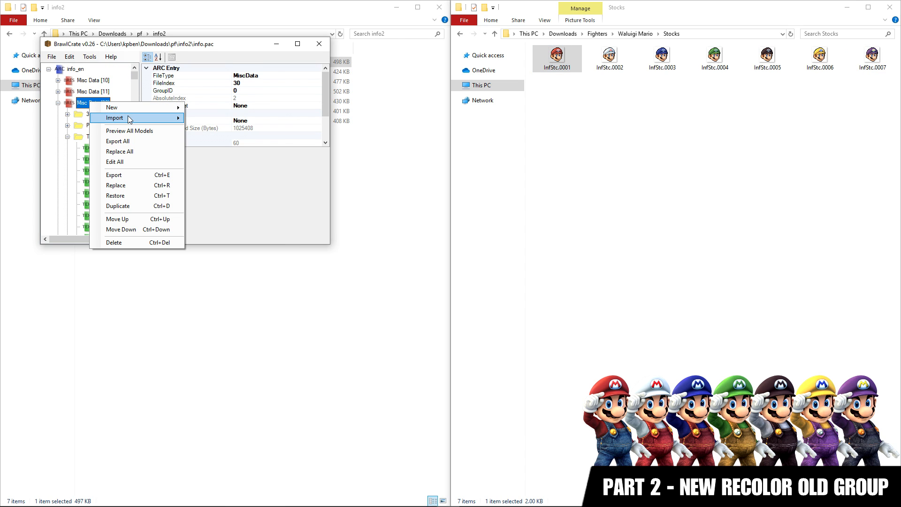
{"action": "mouse_move", "coordinate": [115, 117]}
{"action": "left_click", "coordinate": [235, 127]}
{"action": "left_click_drag", "start_coordinate": [150, 198], "coordinate": [397, 168]}
{"action": "key", "text": "Return"}
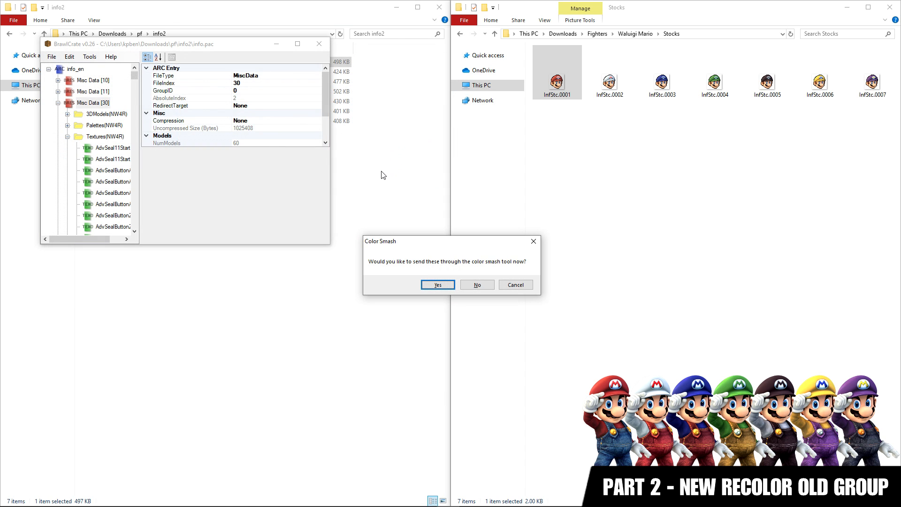
{"action": "key", "text": "Return"}
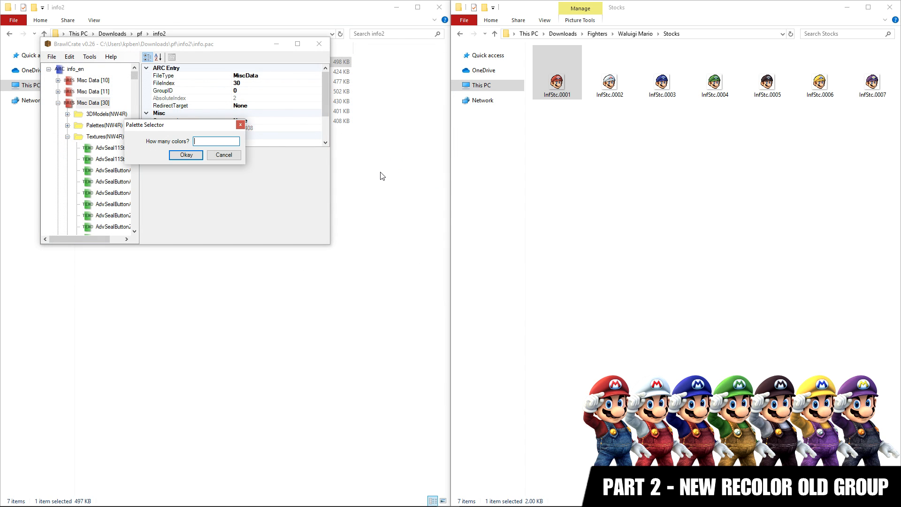
{"action": "key", "text": "Return"}
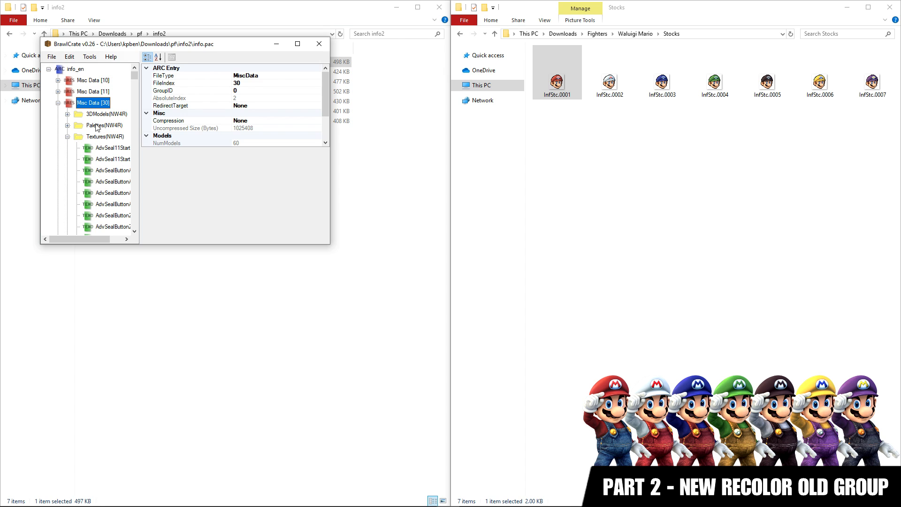
Generate the PAT0 animation for the stock icons from the imported texture InfStc.0001
{"action": "scroll", "coordinate": [134, 79], "scroll_direction": "down", "scroll_amount": 15}
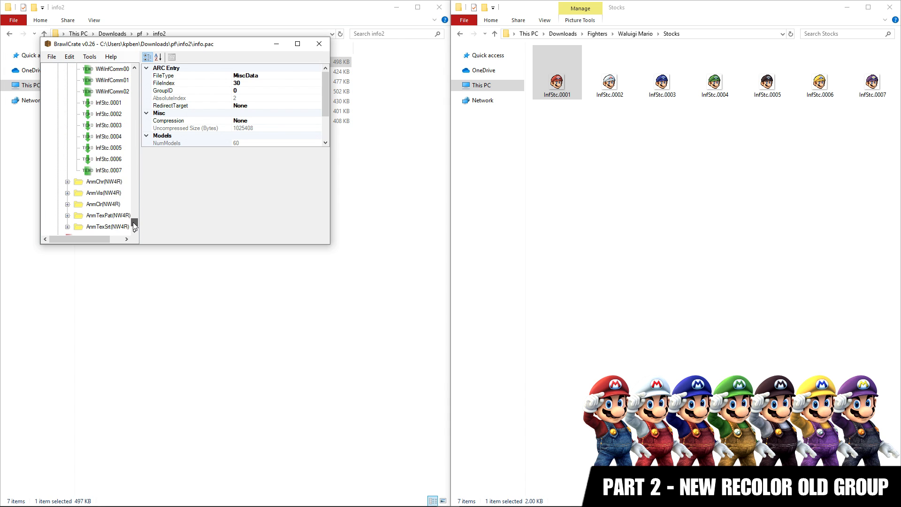
{"action": "scroll", "coordinate": [111, 130], "scroll_direction": "up", "scroll_amount": 1}
{"action": "right_click", "coordinate": [103, 81]}
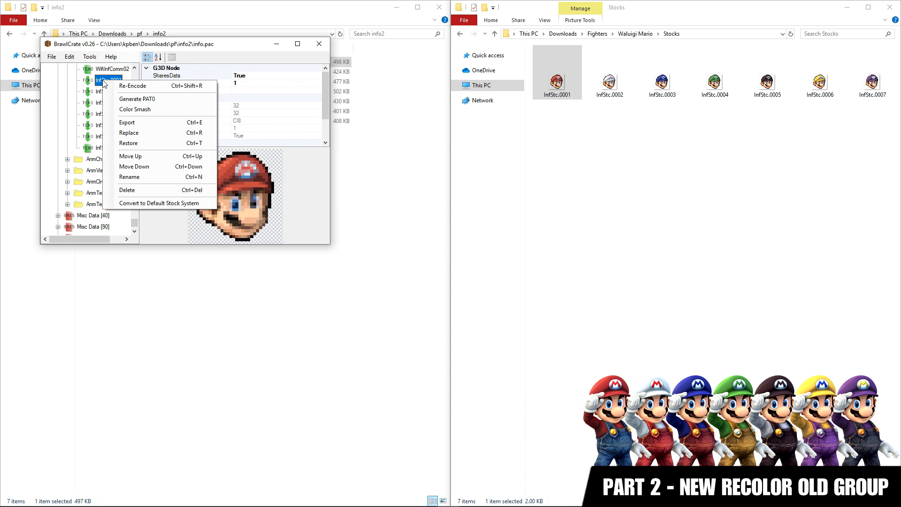
{"action": "left_click", "coordinate": [140, 99]}
{"action": "left_click", "coordinate": [446, 288]}
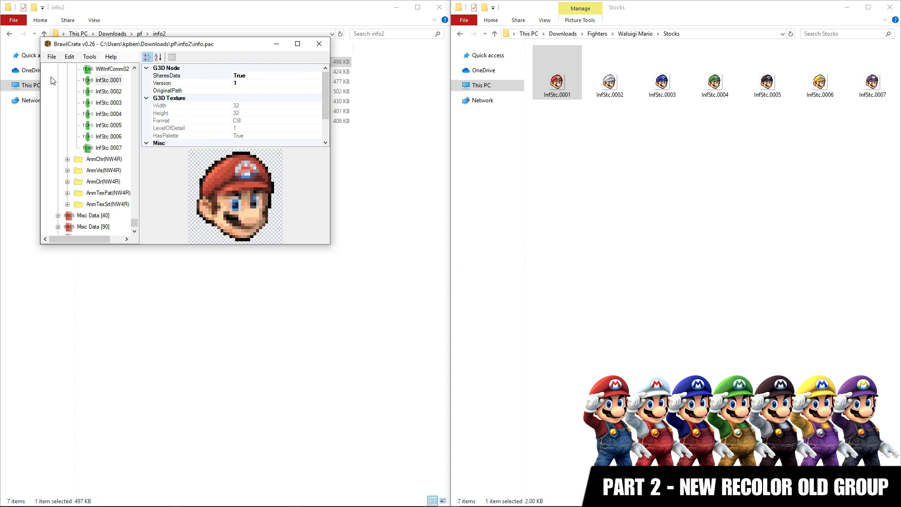
{"action": "scroll", "coordinate": [107, 151], "scroll_direction": "up", "scroll_amount": 5}
{"action": "right_click", "coordinate": [107, 149]}
{"action": "left_click", "coordinate": [110, 169]}
{"action": "right_click", "coordinate": [107, 112]}
{"action": "left_click", "coordinate": [110, 133]}
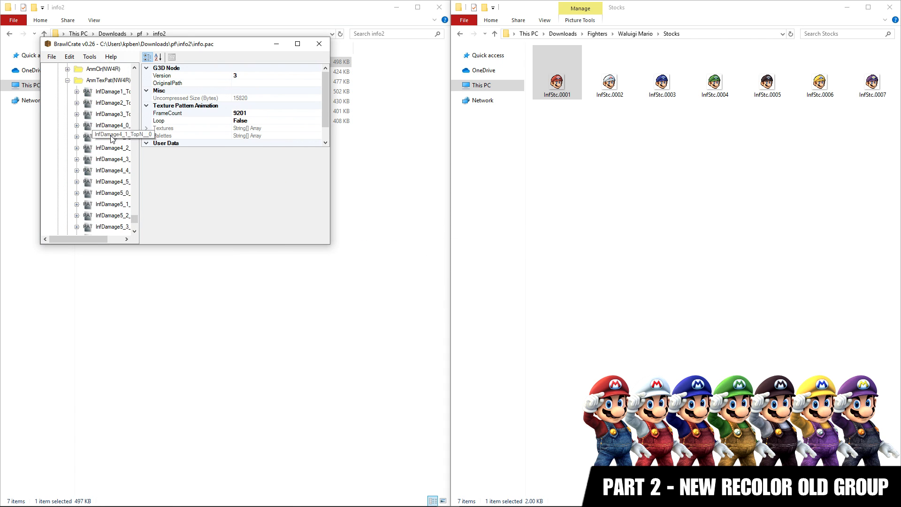
Generate the PAT0 animation from the purple-capped texture InfStc.0007, replacing the existing InfStockface_TopN__0 animation
{"action": "scroll", "coordinate": [108, 126], "scroll_direction": "up", "scroll_amount": 3}
{"action": "right_click", "coordinate": [105, 106]}
{"action": "left_click", "coordinate": [108, 127]}
{"action": "scroll", "coordinate": [108, 141], "scroll_direction": "up", "scroll_amount": 6}
{"action": "right_click", "coordinate": [108, 150]}
{"action": "left_click", "coordinate": [111, 170]}
{"action": "right_click", "coordinate": [109, 161]}
{"action": "left_click", "coordinate": [114, 180]}
{"action": "right_click", "coordinate": [110, 137]}
{"action": "left_click", "coordinate": [135, 156]}
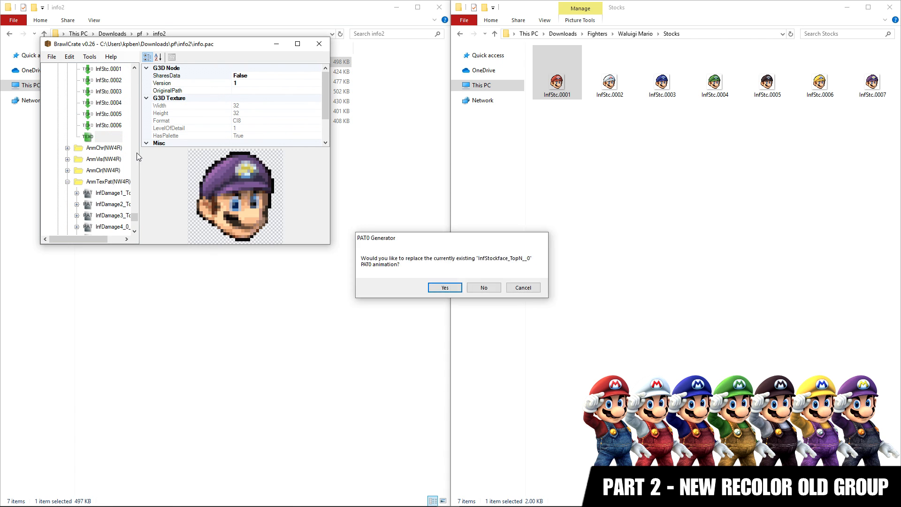
{"action": "key", "text": "Return"}
Export the InfStockface_TopN__0 texture pattern animation to the Stocks folder as a PAT0 file
{"action": "right_click", "coordinate": [107, 230]}
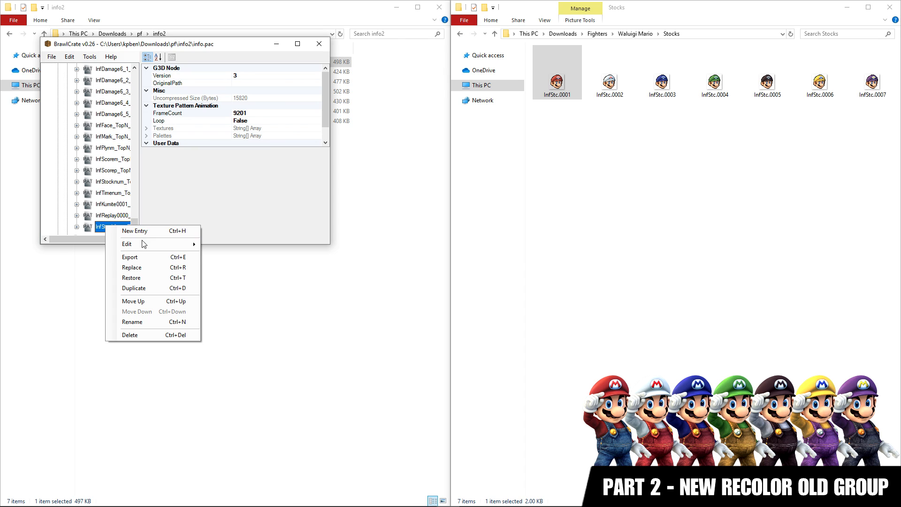
{"action": "left_click", "coordinate": [141, 258]}
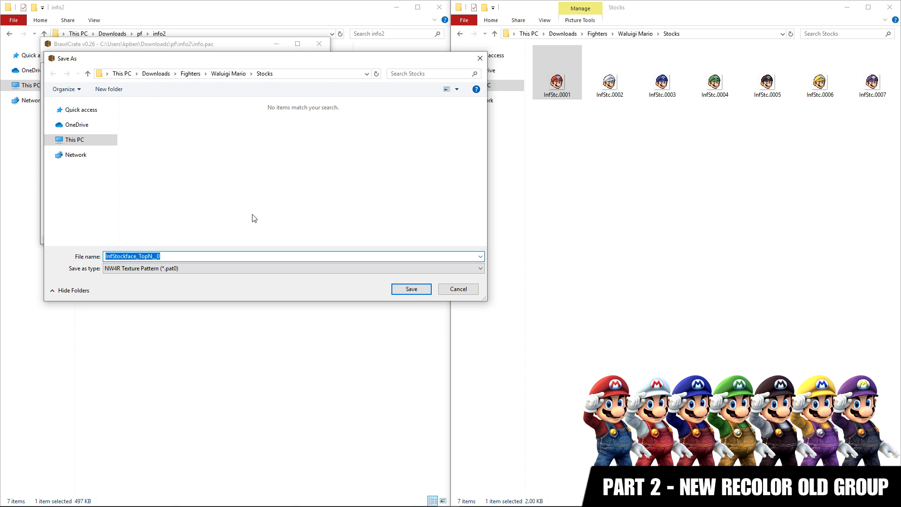
{"action": "key", "text": "Return"}
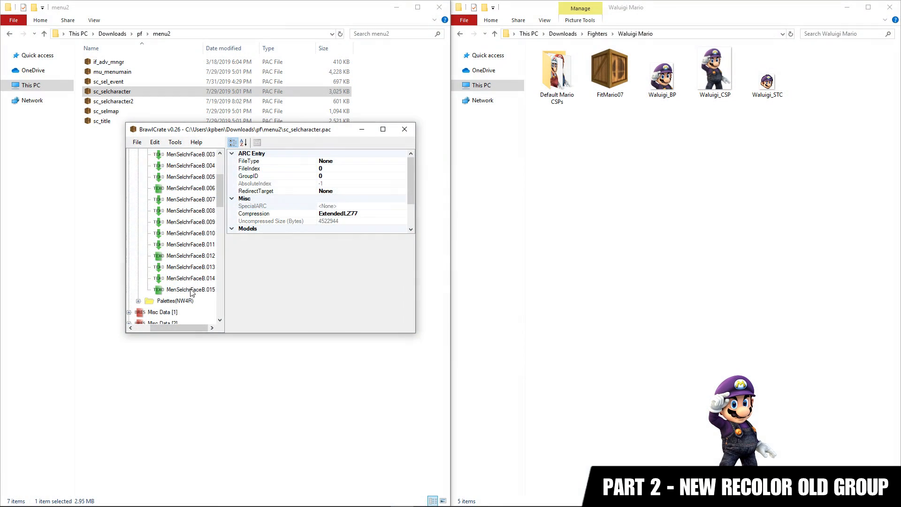
Rename the textures MenSelchrFaceB.015 down to MenSelchrFaceB.008 in sc_selcharacter as MenSelchrFaceB.016 down to MenSelchrFaceB.009
{"action": "right_click", "coordinate": [190, 289]}
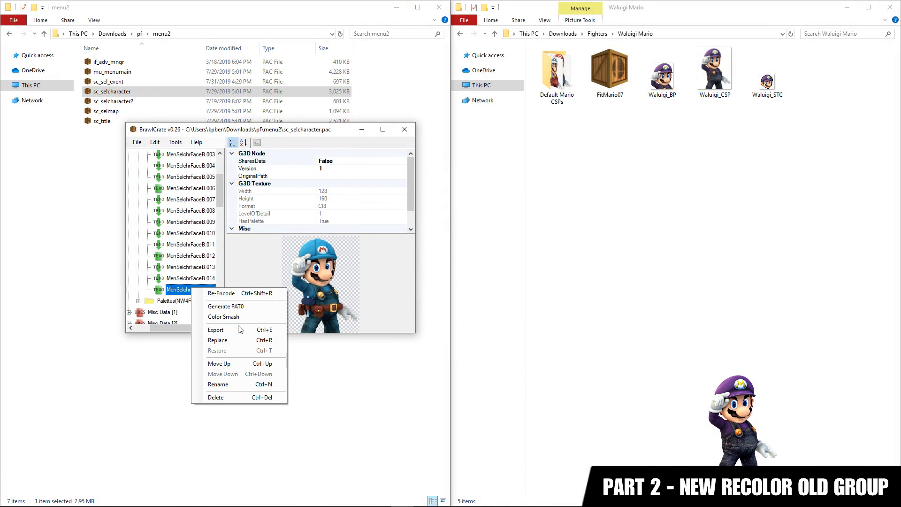
{"action": "left_click", "coordinate": [224, 385]}
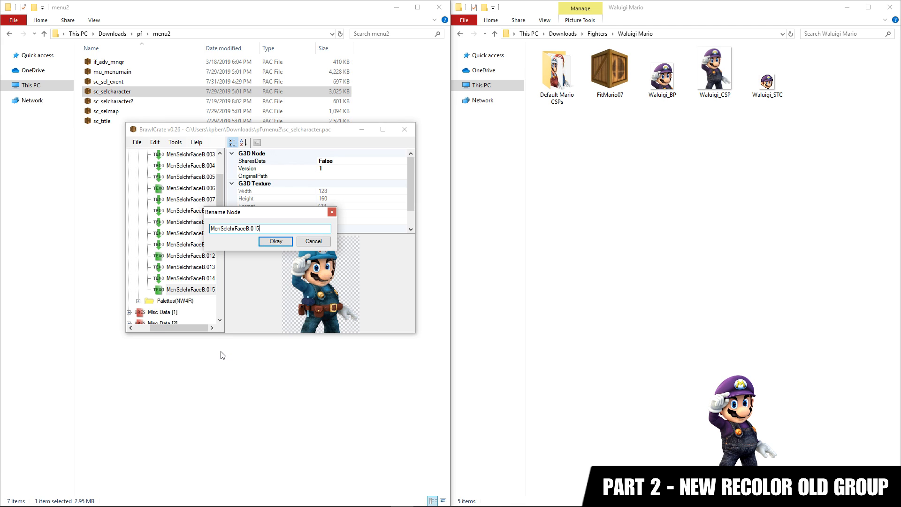
{"action": "key", "text": "Return"}
{"action": "left_click", "coordinate": [190, 266]}
{"action": "right_click", "coordinate": [203, 244]}
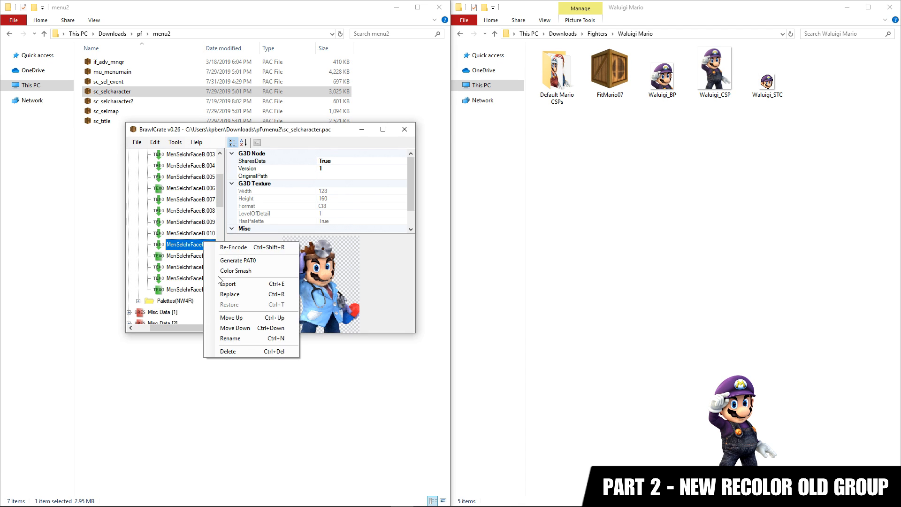
{"action": "left_click", "coordinate": [230, 338]}
Copy the name of the Dr. Mario texture MenSelchrFaceB.007, and rename that texture as MenSelchrFaceB.008
{"action": "key", "text": "ctrl+c"}
{"action": "right_click", "coordinate": [251, 229]}
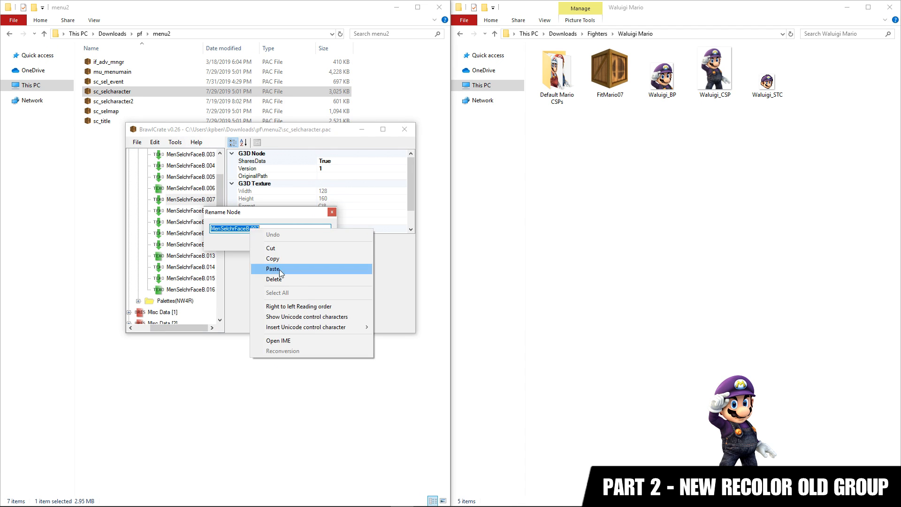
{"action": "left_click", "coordinate": [273, 268]}
{"action": "key", "text": "Return"}
Rename the Waluigi_CSP image in the Waluigi Mario folder as MenSelchrFaceB.007 using the copied name
{"action": "right_click", "coordinate": [710, 85]}
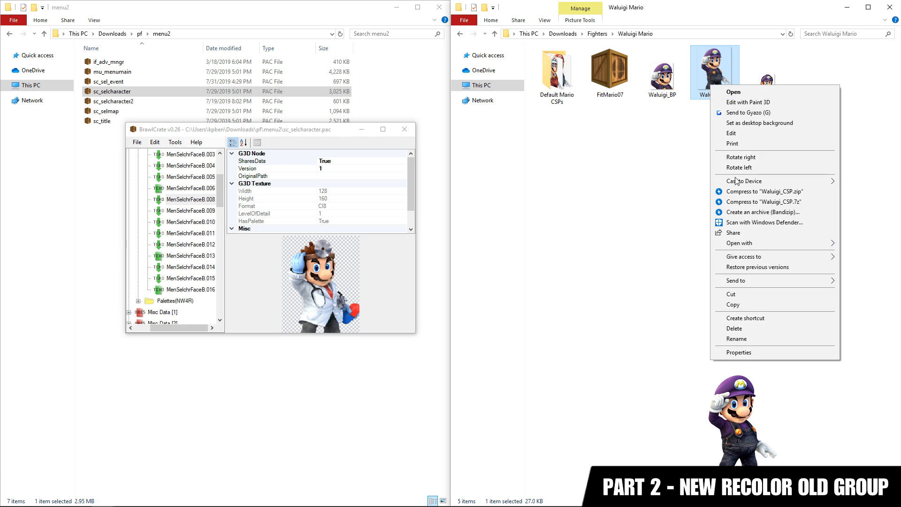
{"action": "left_click", "coordinate": [719, 338]}
{"action": "key", "text": "ctrl+v"}
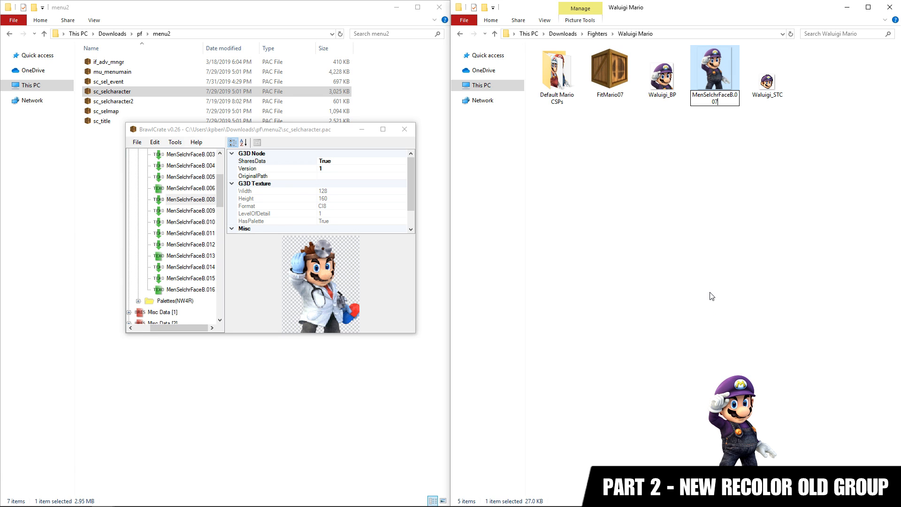
{"action": "key", "text": "Return"}
Import MenSelchrFaceB.007 from the Waluigi Mario folder into Misc Data [0] as a color smashable texture, running it through the color smash tool
{"action": "scroll", "coordinate": [193, 196], "scroll_direction": "up", "scroll_amount": 3}
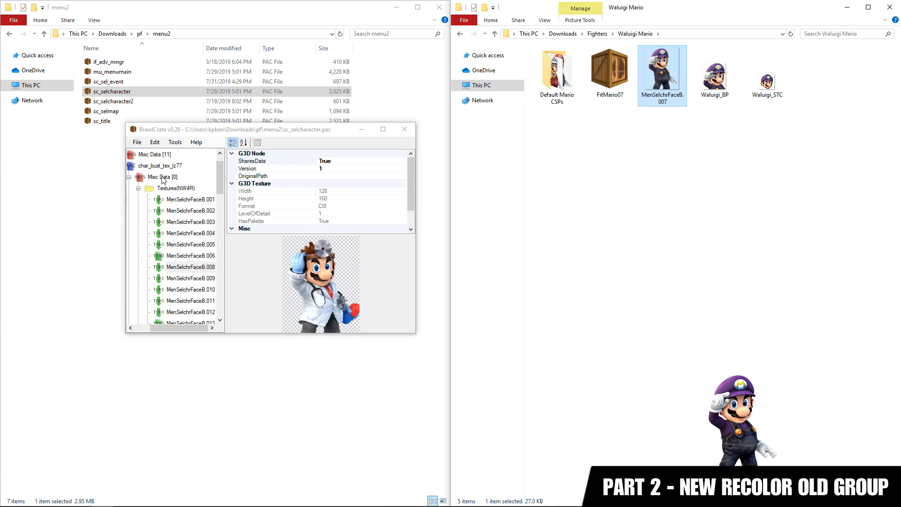
{"action": "right_click", "coordinate": [162, 177]}
{"action": "mouse_move", "coordinate": [194, 197]}
{"action": "left_click", "coordinate": [282, 205]}
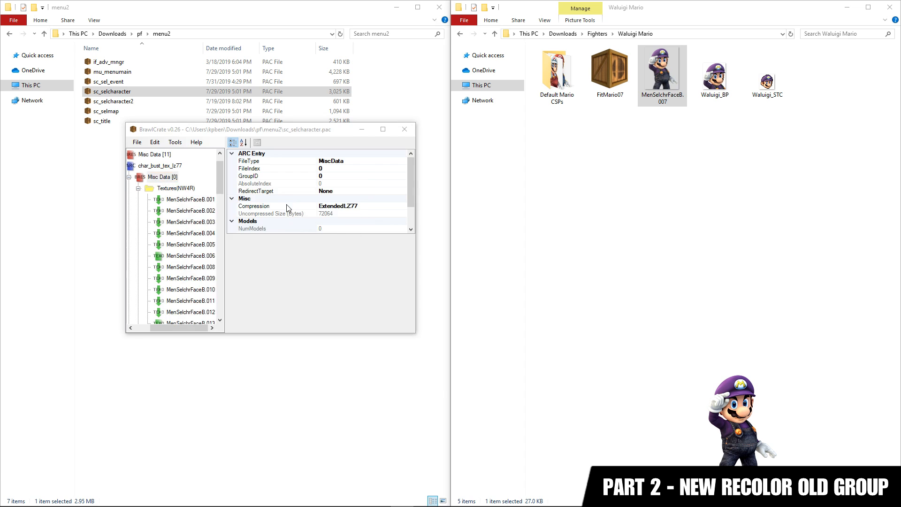
{"action": "left_click", "coordinate": [313, 159]}
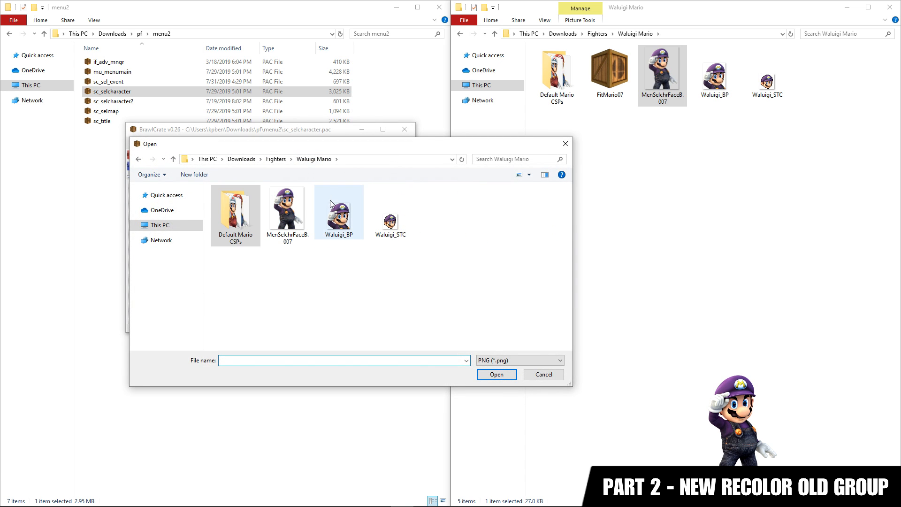
{"action": "left_click", "coordinate": [306, 219]}
{"action": "double_click", "coordinate": [305, 225]}
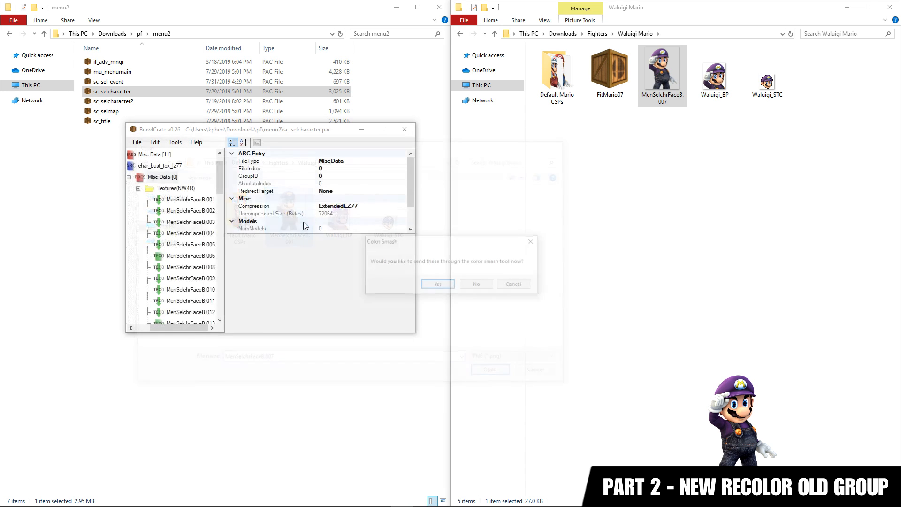
{"action": "left_click", "coordinate": [438, 285]}
{"action": "left_click", "coordinate": [276, 242]}
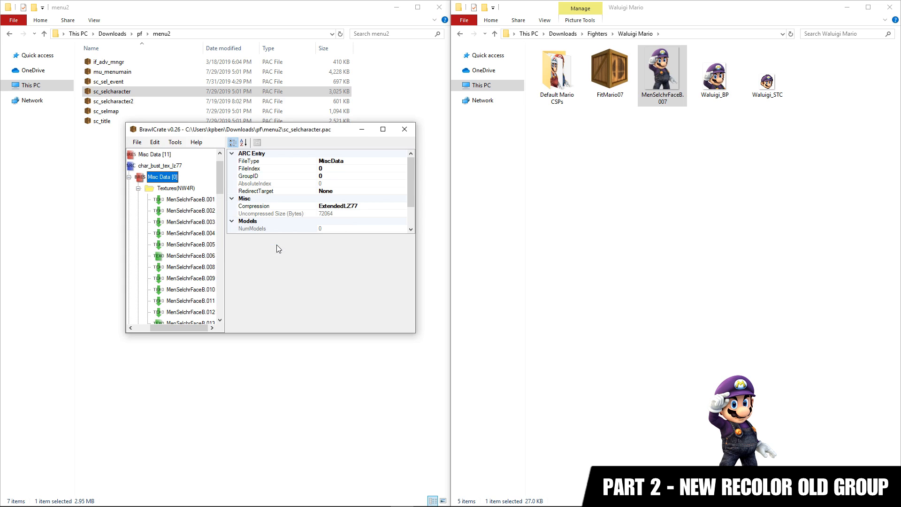
{"action": "scroll", "coordinate": [173, 241], "scroll_direction": "down", "scroll_amount": 5}
{"action": "left_click", "coordinate": [183, 267]}
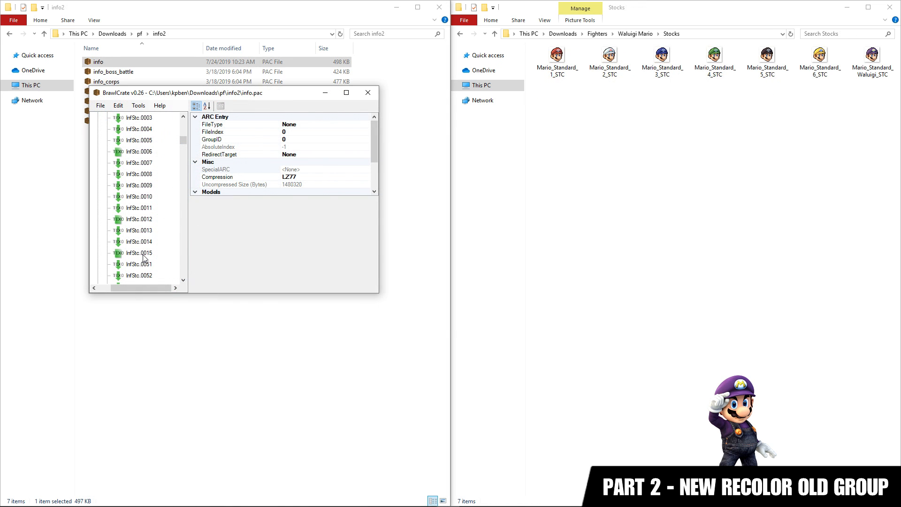
Rename the stock icon textures InfStc.0015 down to InfStc.0007 in info.pac as InfStc.0016 down to InfStc.0008
{"action": "right_click", "coordinate": [144, 257]}
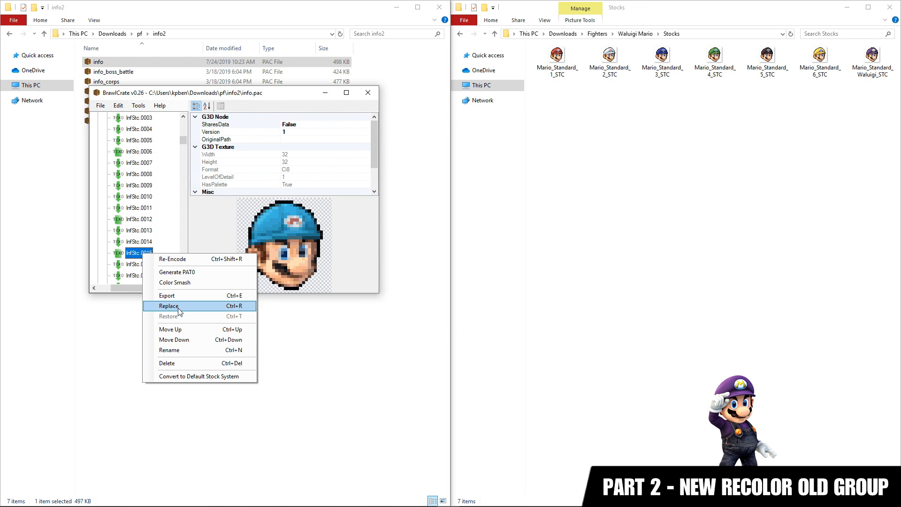
{"action": "left_click", "coordinate": [182, 339]}
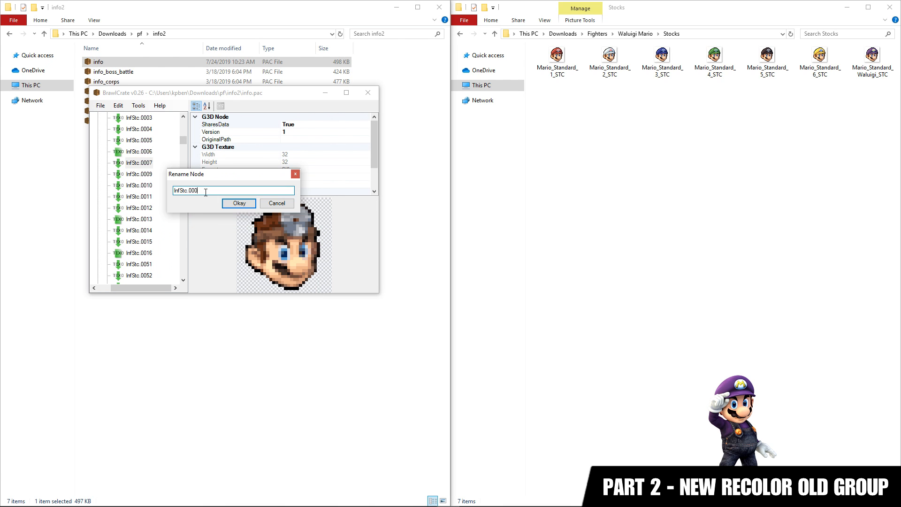
{"action": "type", "text": "8"}
{"action": "key", "text": "Return"}
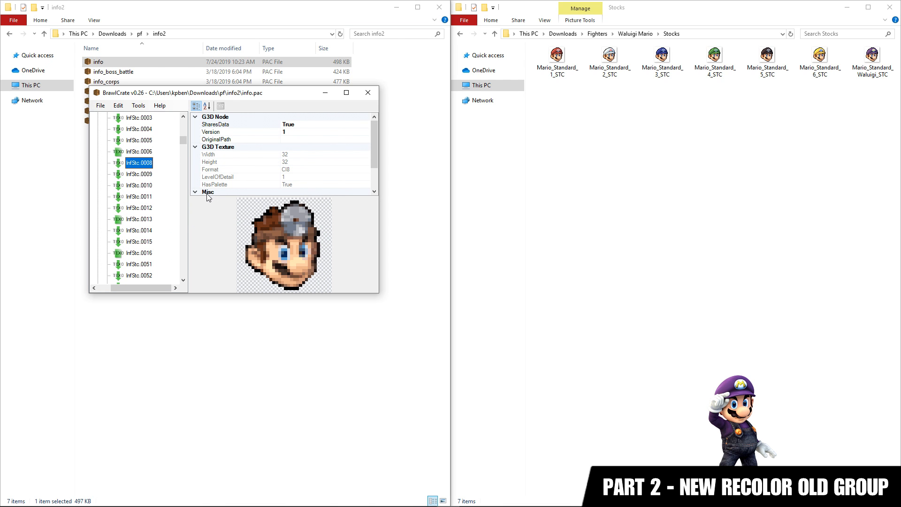
Rename the Waluigi stock icon image in the Waluigi Mario Stocks folder as InfStc.0007
{"action": "right_click", "coordinate": [871, 70]}
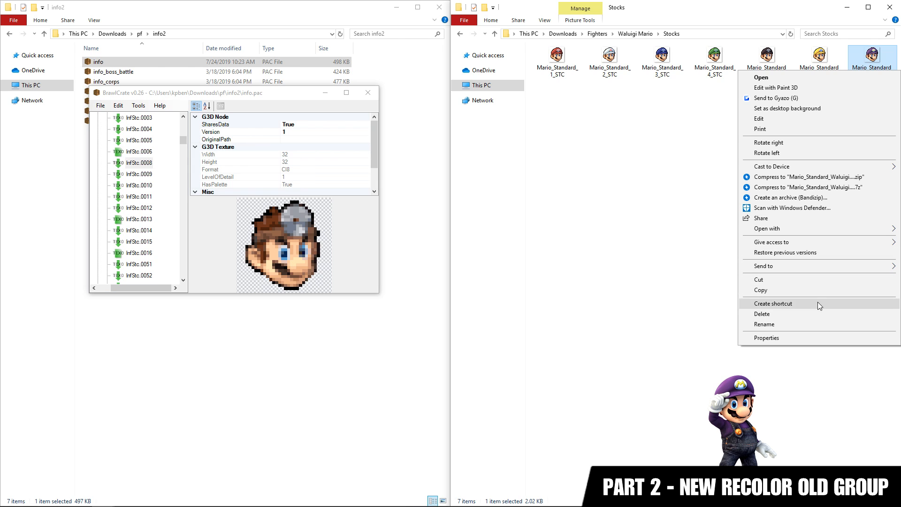
{"action": "left_click", "coordinate": [812, 324]}
{"action": "type", "text": "InfStc.0007"}
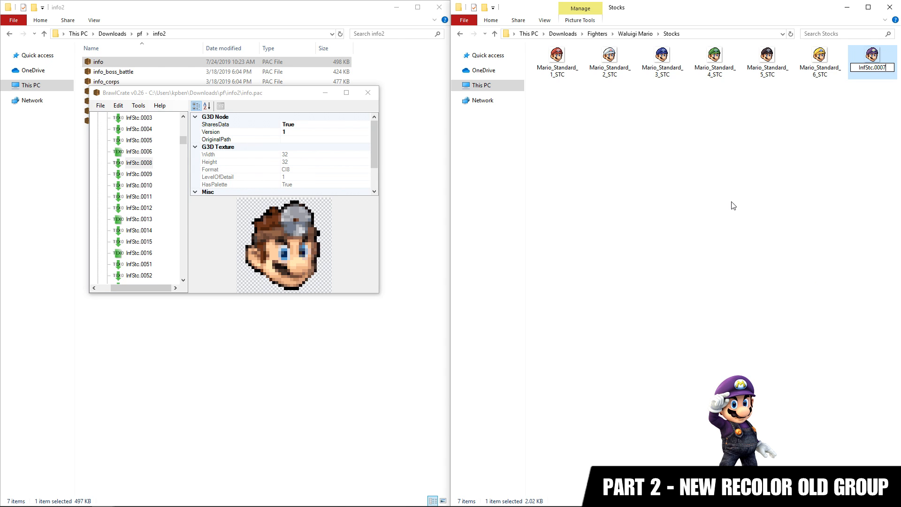
{"action": "key", "text": "Return"}
Import InfStc.0007 from the Stocks folder into Misc Data [30] of info.pac as a color smashable texture with 32 colors
{"action": "scroll", "coordinate": [136, 176], "scroll_direction": "up", "scroll_amount": 20}
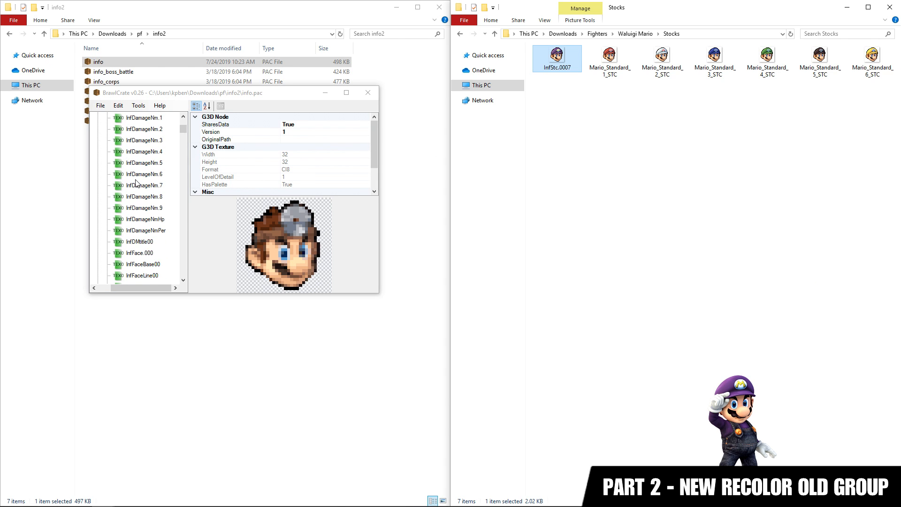
{"action": "right_click", "coordinate": [132, 153]}
{"action": "mouse_move", "coordinate": [165, 170]}
{"action": "left_click", "coordinate": [277, 183]}
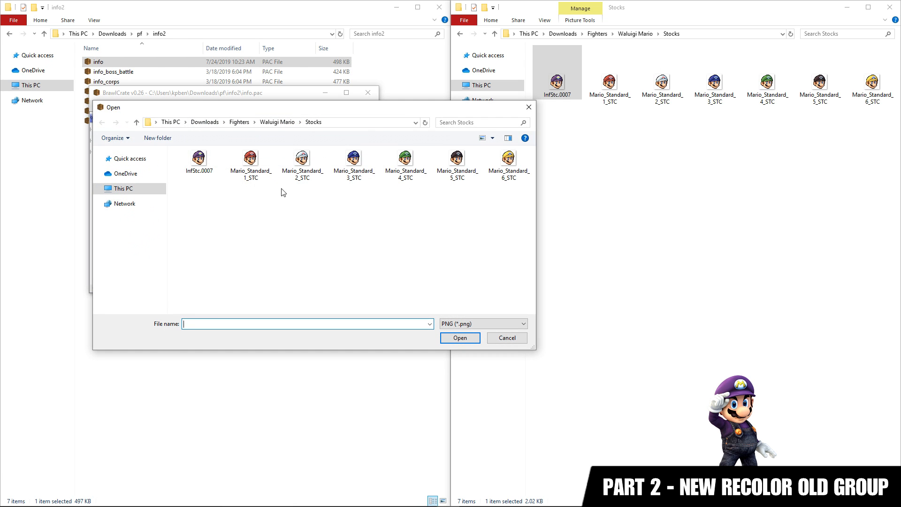
{"action": "double_click", "coordinate": [211, 177]}
{"action": "key", "text": "Return"}
{"action": "type", "text": "32"}
{"action": "left_click", "coordinate": [235, 204]}
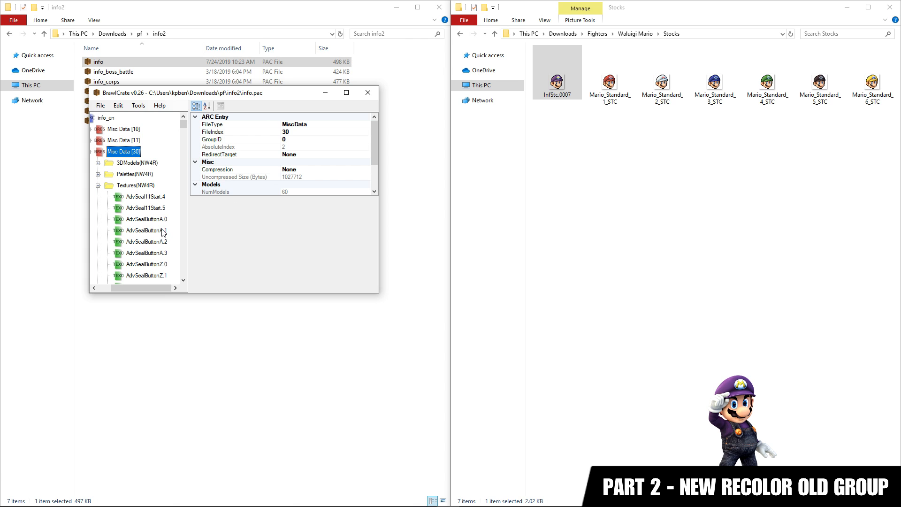
Generate a PAT0 animation from the InfStc.0007 texture, replacing the existing InfStockface_TopN__0 animation
{"action": "left_click_drag", "start_coordinate": [183, 125], "coordinate": [192, 282]}
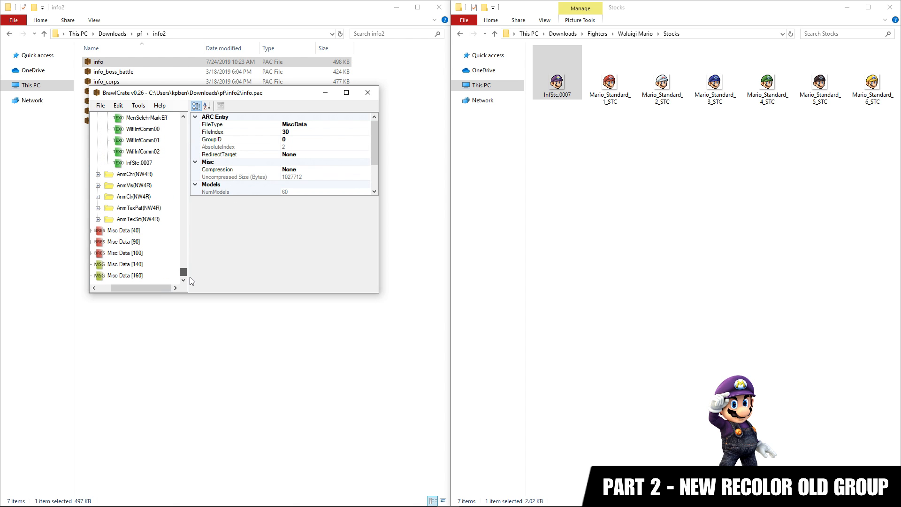
{"action": "right_click", "coordinate": [136, 162]}
{"action": "left_click", "coordinate": [152, 180]}
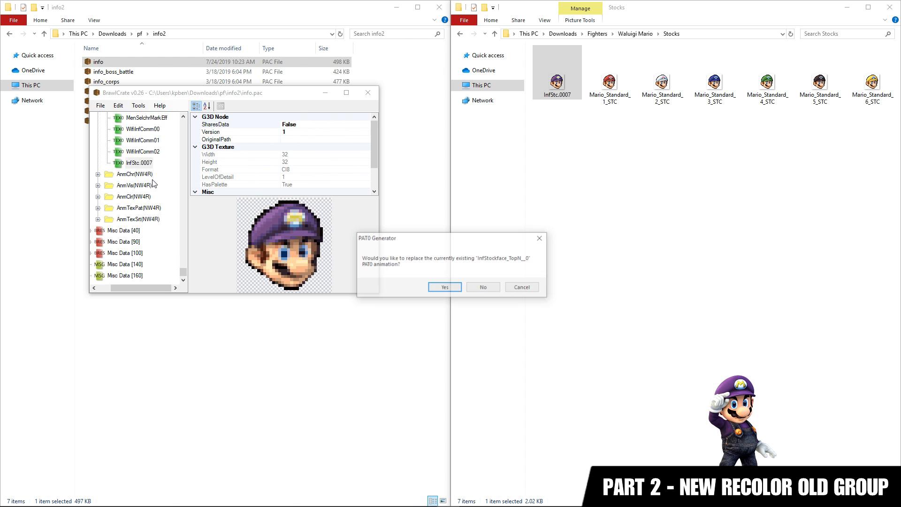
{"action": "left_click", "coordinate": [449, 288]}
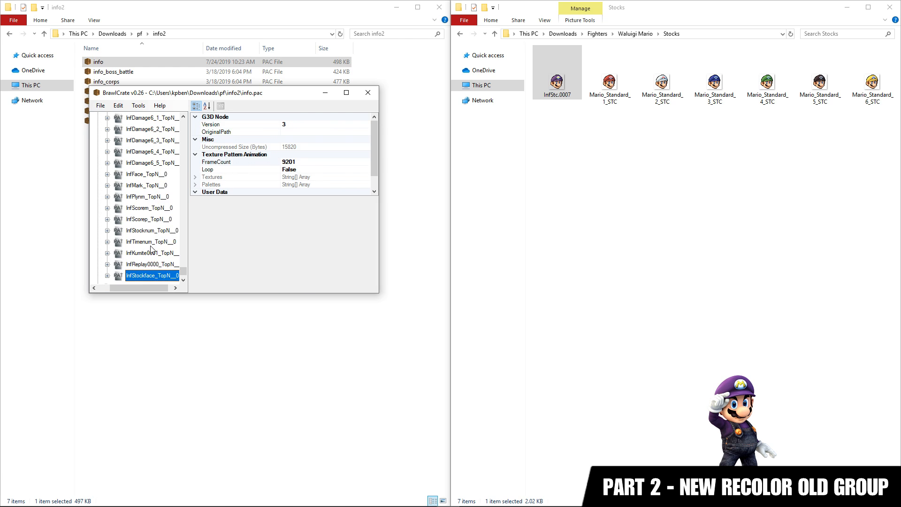
Export the InfStockface_TopN__0 texture pattern animation from Misc Data [30] to a file
{"action": "right_click", "coordinate": [155, 212]}
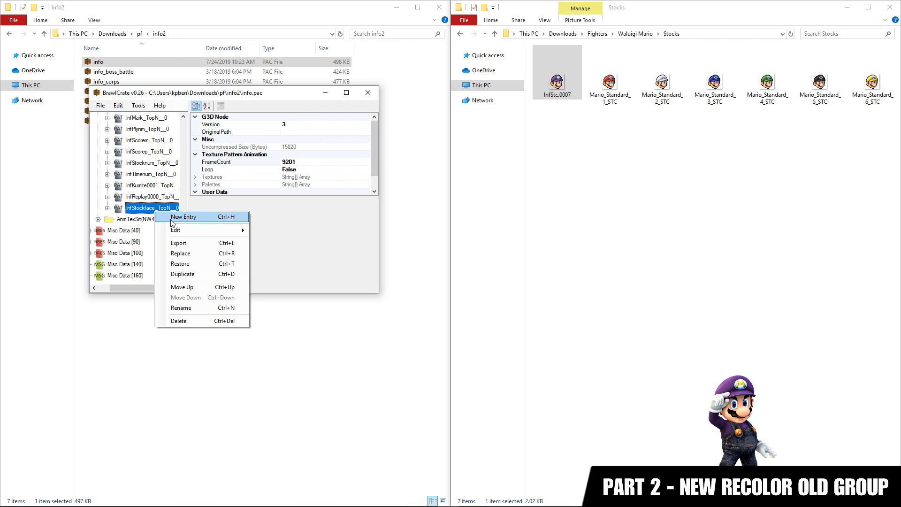
{"action": "left_click", "coordinate": [178, 243]}
{"action": "left_click", "coordinate": [455, 339]}
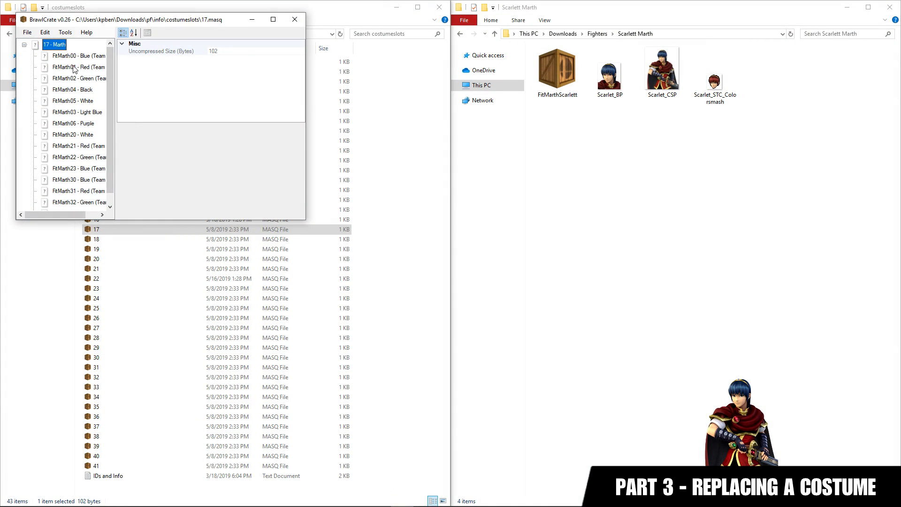
Check the costume ID of Marth's red team costume in 17.masq, and open the marth folder inside pf/fighter
{"action": "left_click", "coordinate": [72, 69]}
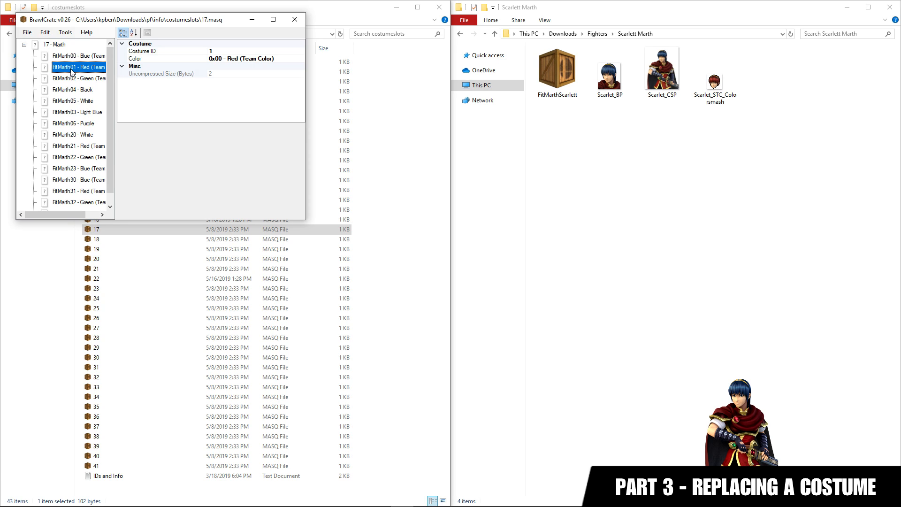
{"action": "left_click", "coordinate": [295, 19]}
{"action": "left_click", "coordinate": [139, 34]}
{"action": "double_click", "coordinate": [142, 61]}
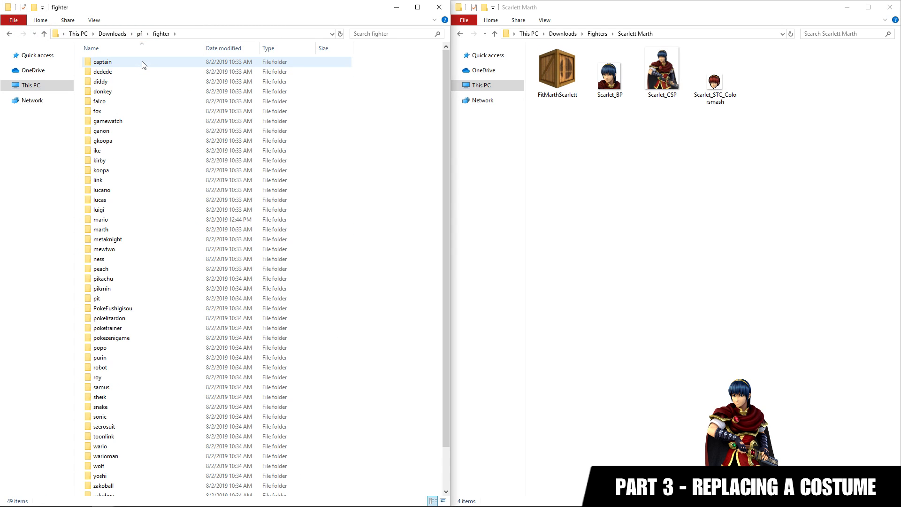
{"action": "double_click", "coordinate": [135, 229]}
Rename the FitMarthScarlett file in the Scarlett Marth folder as FitMarth01, and put it into the marth fighter folder
{"action": "right_click", "coordinate": [552, 80]}
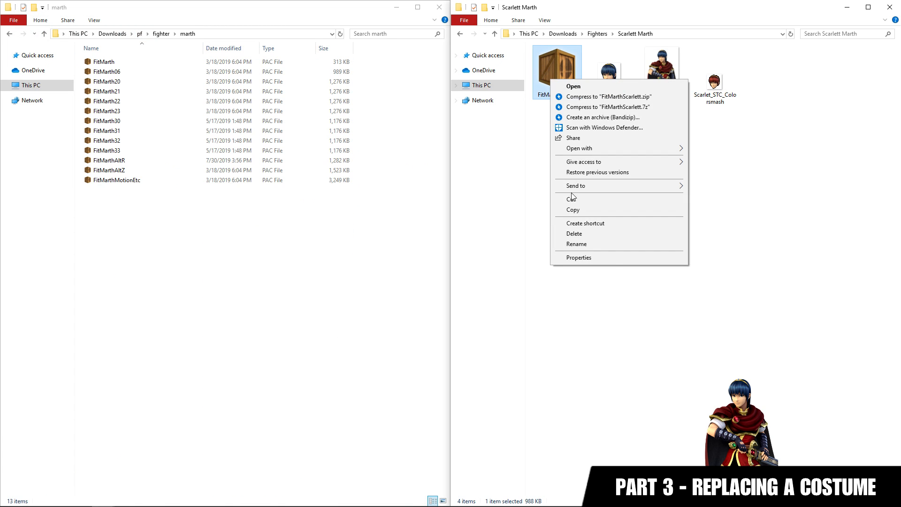
{"action": "left_click", "coordinate": [575, 244]}
{"action": "key", "text": "End"}
{"action": "key", "text": "BackSpace"}
{"action": "key", "text": "BackSpace"}
{"action": "key", "text": "BackSpace"}
{"action": "key", "text": "BackSpace"}
{"action": "key", "text": "BackSpace"}
{"action": "key", "text": "BackSpace"}
{"action": "key", "text": "BackSpace"}
{"action": "key", "text": "BackSpace"}
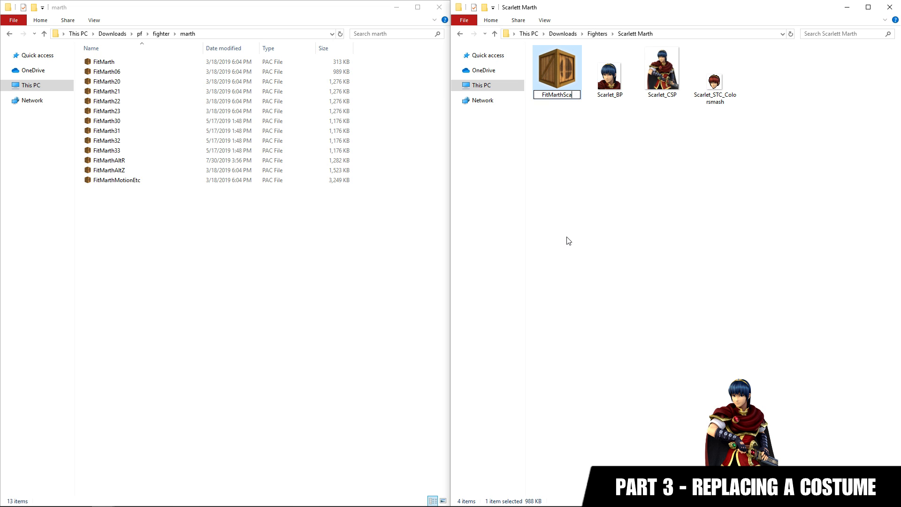
{"action": "type", "text": "01"}
{"action": "key", "text": "Return"}
{"action": "left_click_drag", "start_coordinate": [564, 77], "coordinate": [213, 255]}
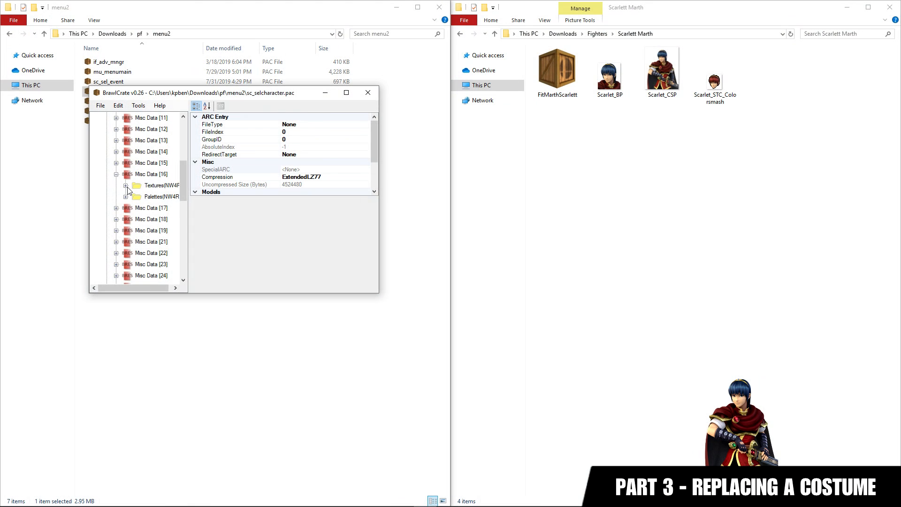
Set SharesData to False for the MenSelchrFaceB.161 texture in Misc Data [16] of sc_selcharacter, automatically changing its Color Smash state
{"action": "left_click", "coordinate": [127, 190]}
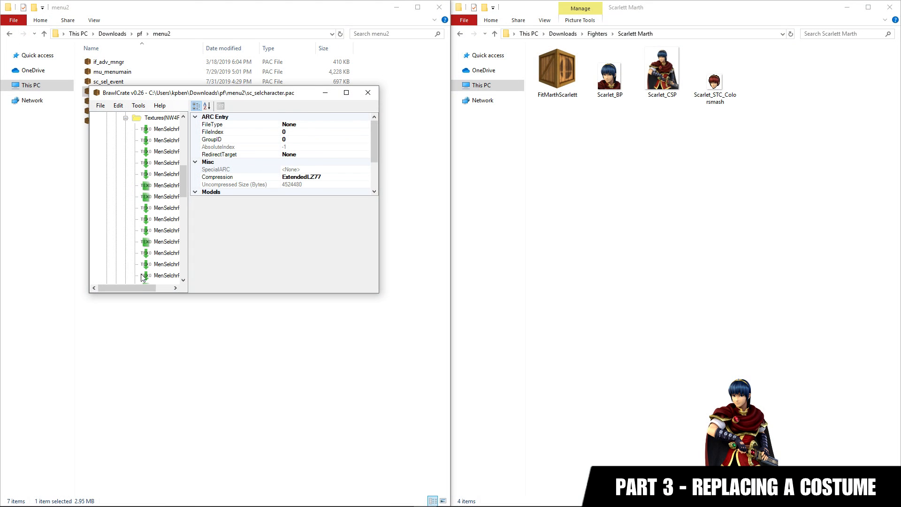
{"action": "left_click_drag", "start_coordinate": [135, 288], "coordinate": [151, 288]}
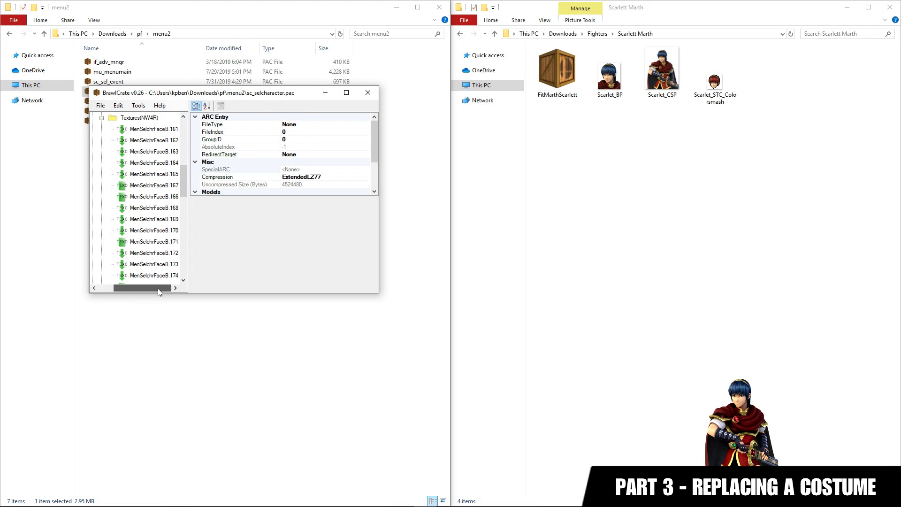
{"action": "left_click", "coordinate": [160, 140]}
{"action": "left_click", "coordinate": [162, 130]}
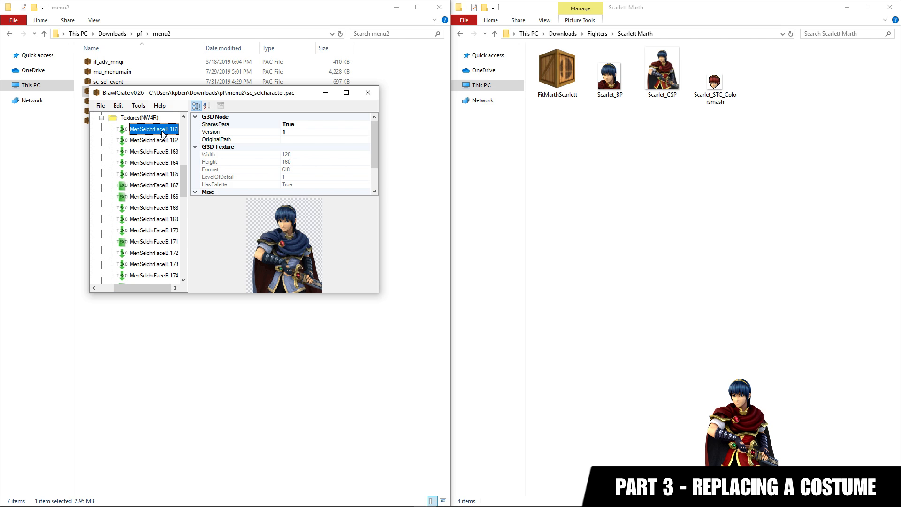
{"action": "left_click", "coordinate": [325, 126]}
{"action": "left_click", "coordinate": [366, 125]}
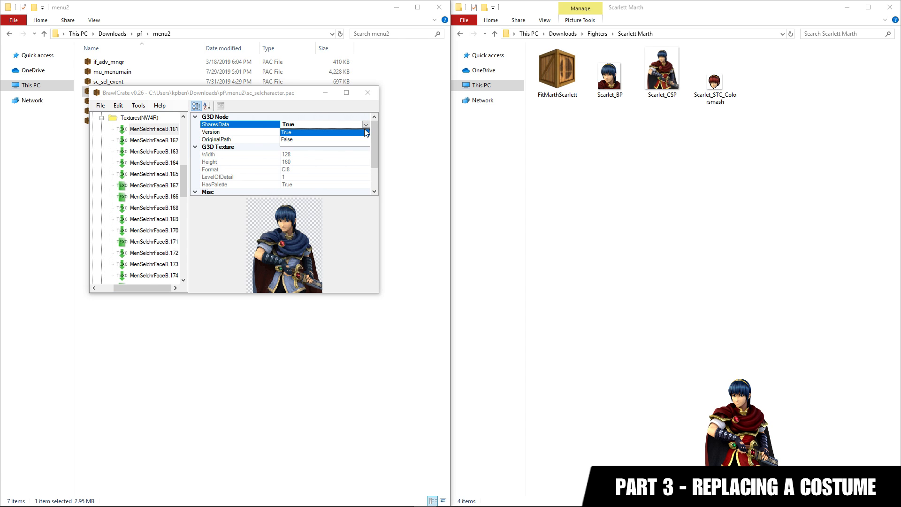
{"action": "left_click", "coordinate": [361, 133]}
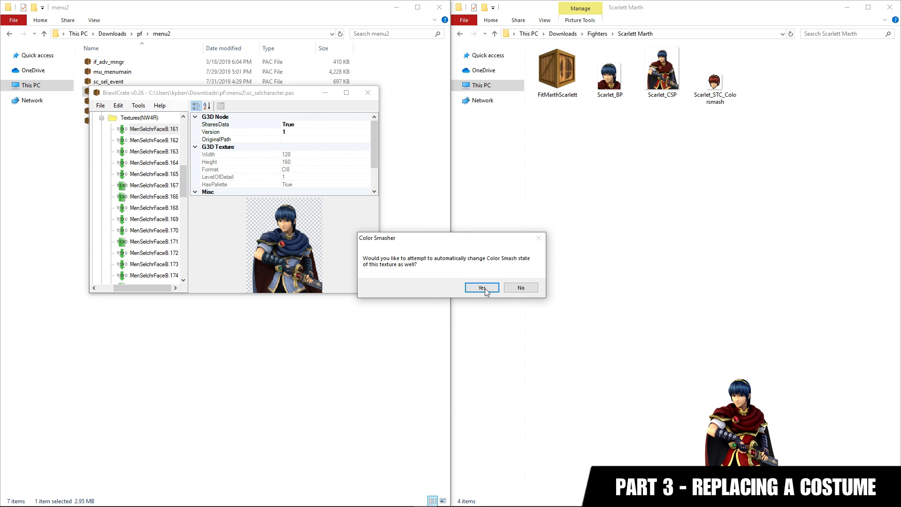
{"action": "left_click", "coordinate": [485, 290]}
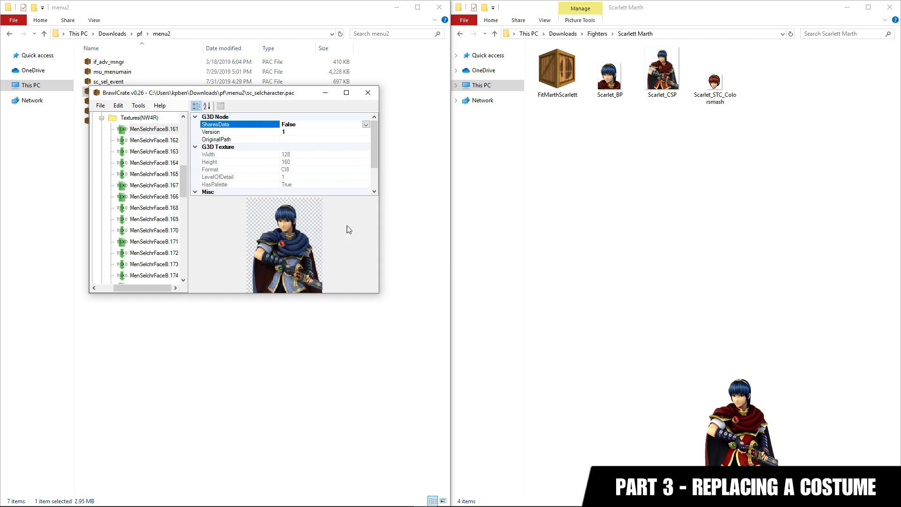
Set SharesData to False for the red Marth texture MenSelchrFaceB.162, automatically changing its Color Smash state
{"action": "left_click", "coordinate": [168, 141]}
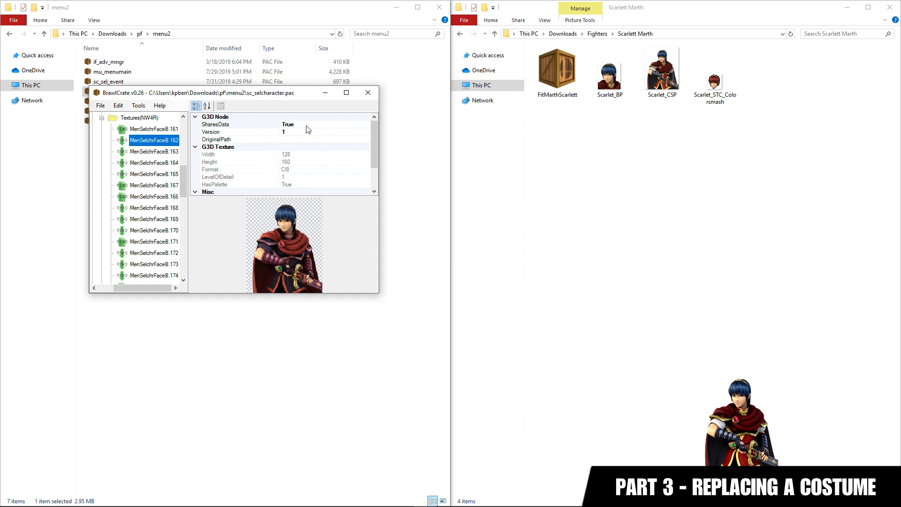
{"action": "left_click", "coordinate": [359, 123]}
{"action": "left_click", "coordinate": [366, 125]}
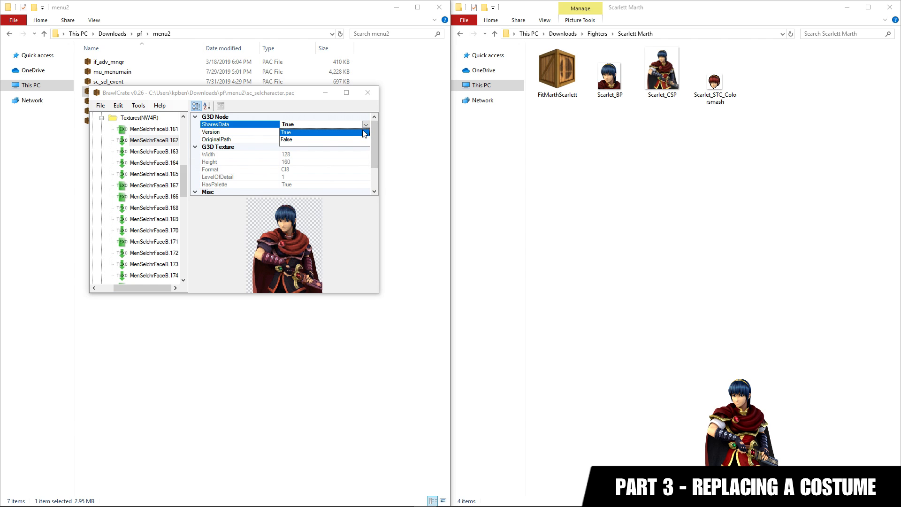
{"action": "left_click", "coordinate": [355, 140]}
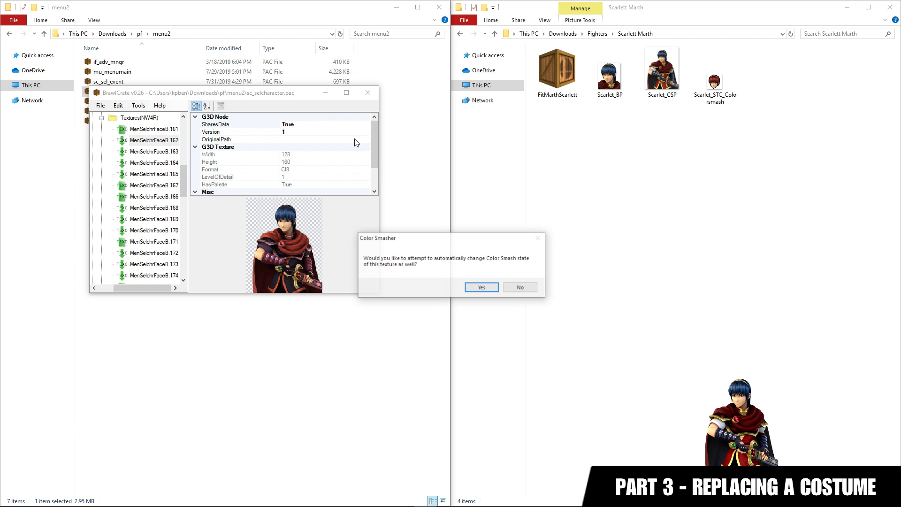
{"action": "left_click", "coordinate": [480, 291]}
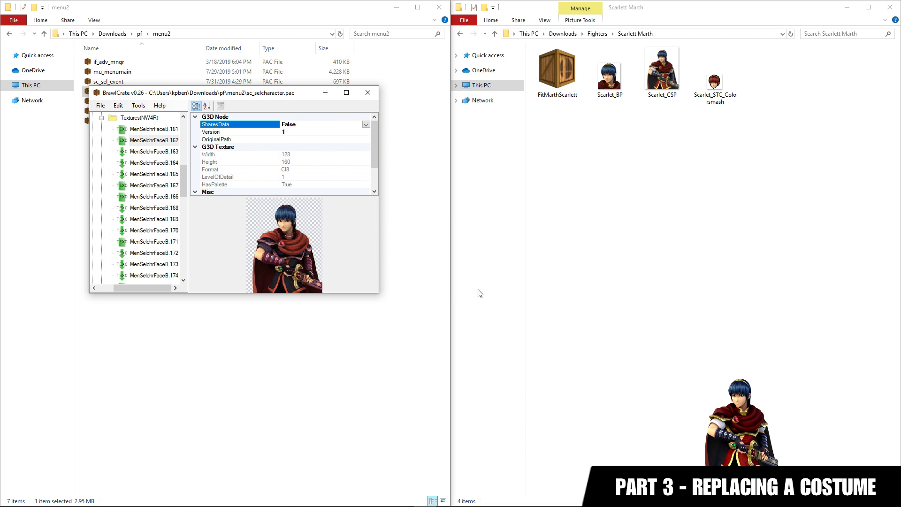
Replace the MenSelchrFaceB.162 texture with the Scarlet_CSP image from the Scarlett Marth folder, keeping the converter's CI8 format and 256 colors
{"action": "left_click", "coordinate": [145, 141]}
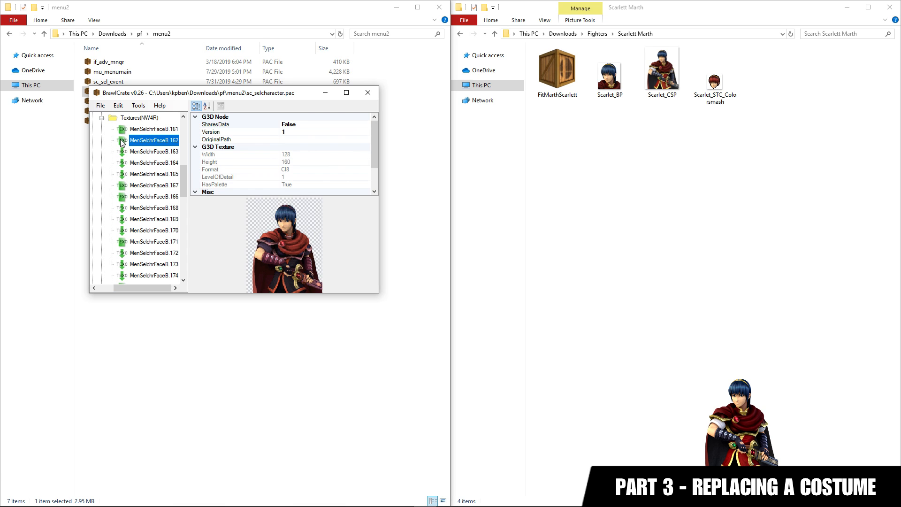
{"action": "right_click", "coordinate": [163, 143]}
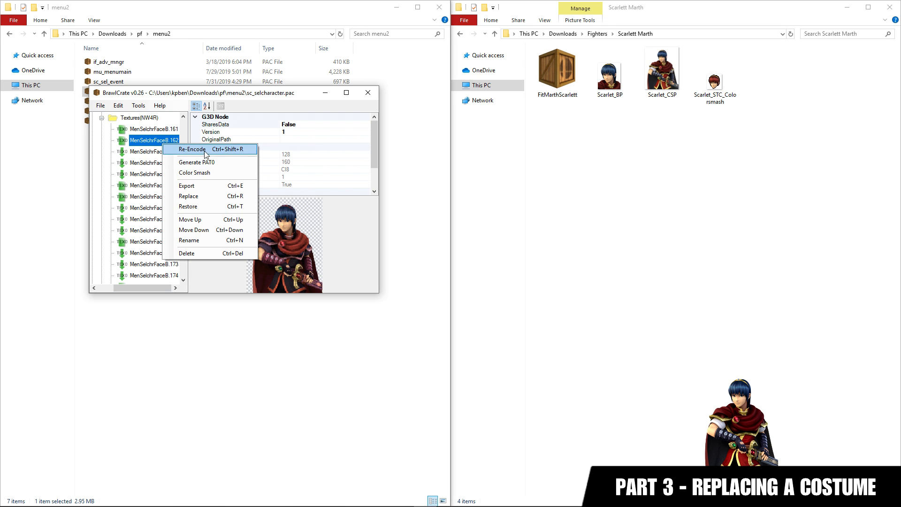
{"action": "left_click", "coordinate": [221, 196]}
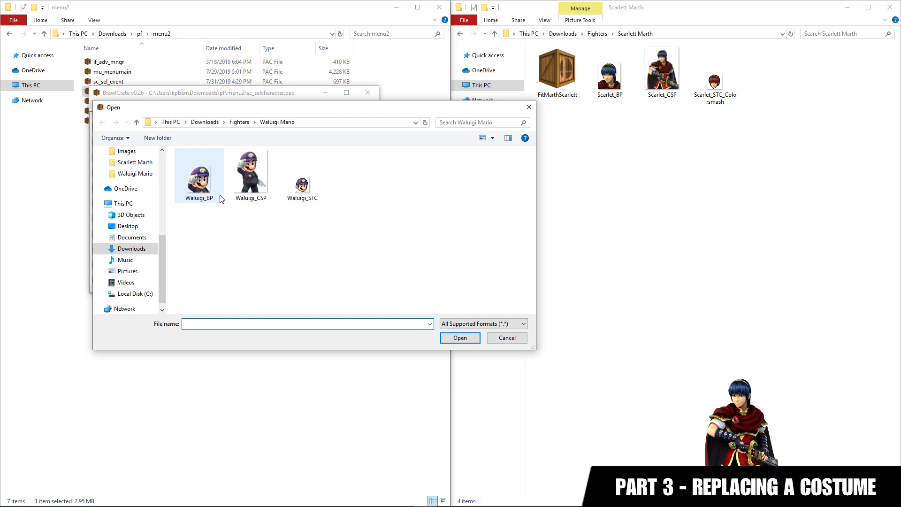
{"action": "left_click", "coordinate": [239, 122]}
{"action": "double_click", "coordinate": [244, 173]}
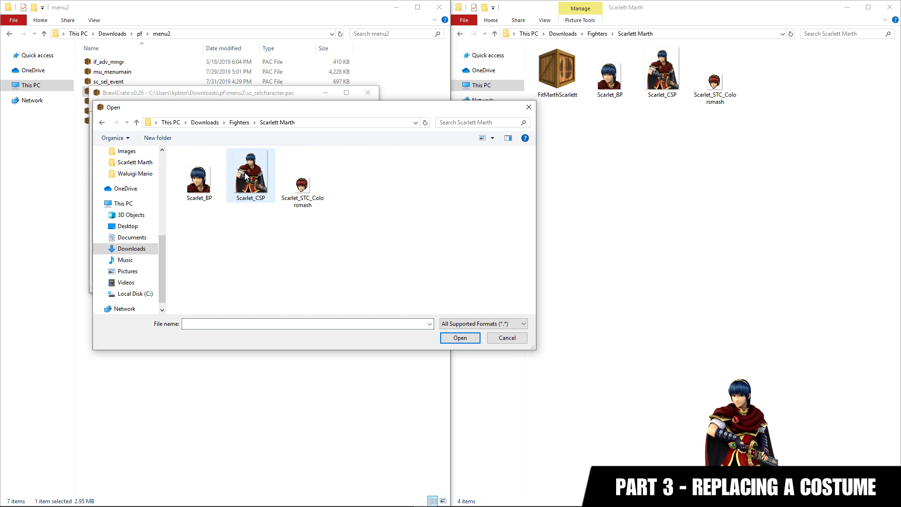
{"action": "double_click", "coordinate": [245, 176]}
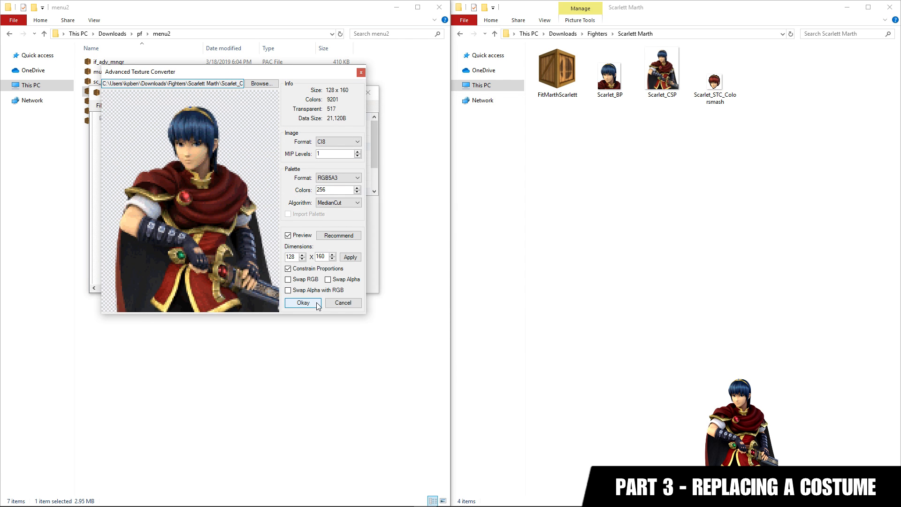
{"action": "left_click", "coordinate": [317, 303]}
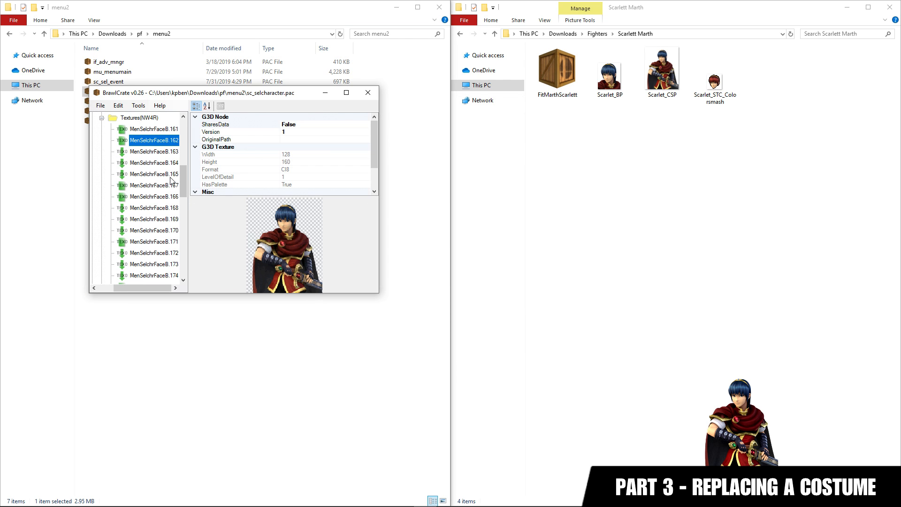
Save sc_selcharacter.pac with the new Marth portrait and close the file
{"action": "left_click", "coordinate": [101, 105]}
{"action": "left_click", "coordinate": [113, 137]}
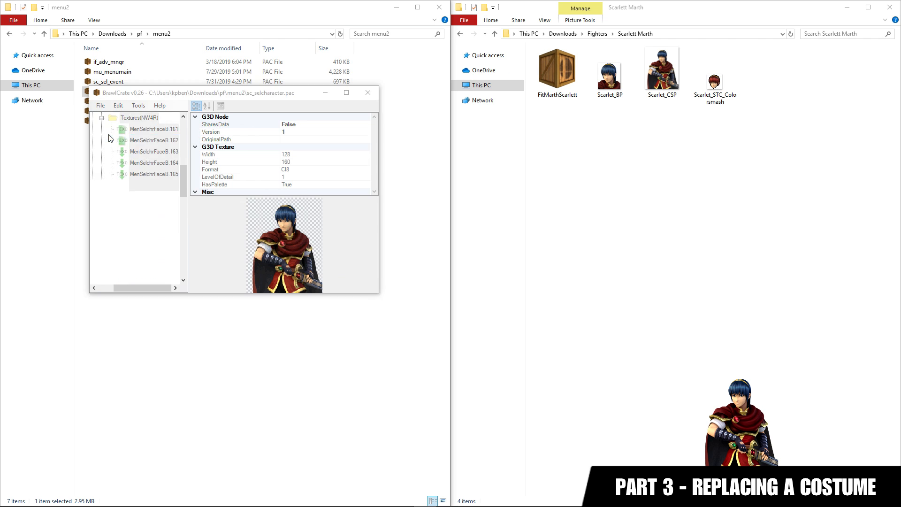
{"action": "left_click", "coordinate": [368, 92]}
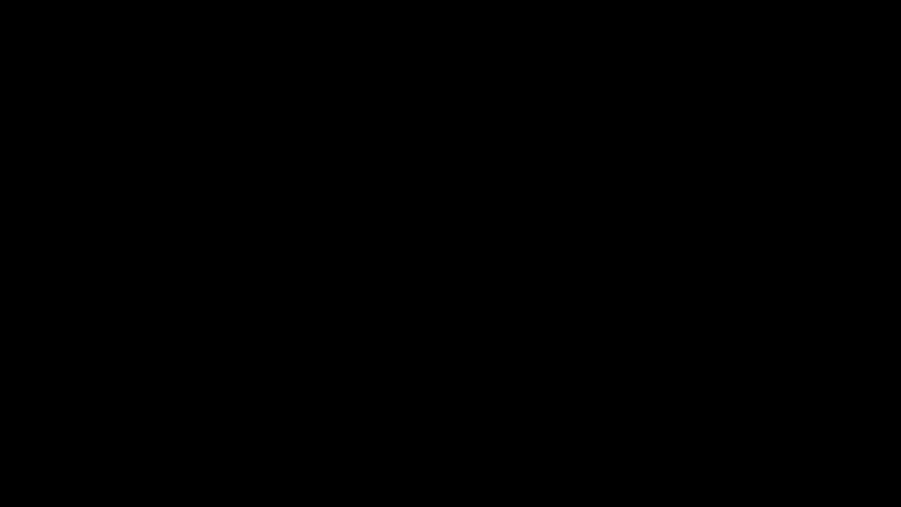